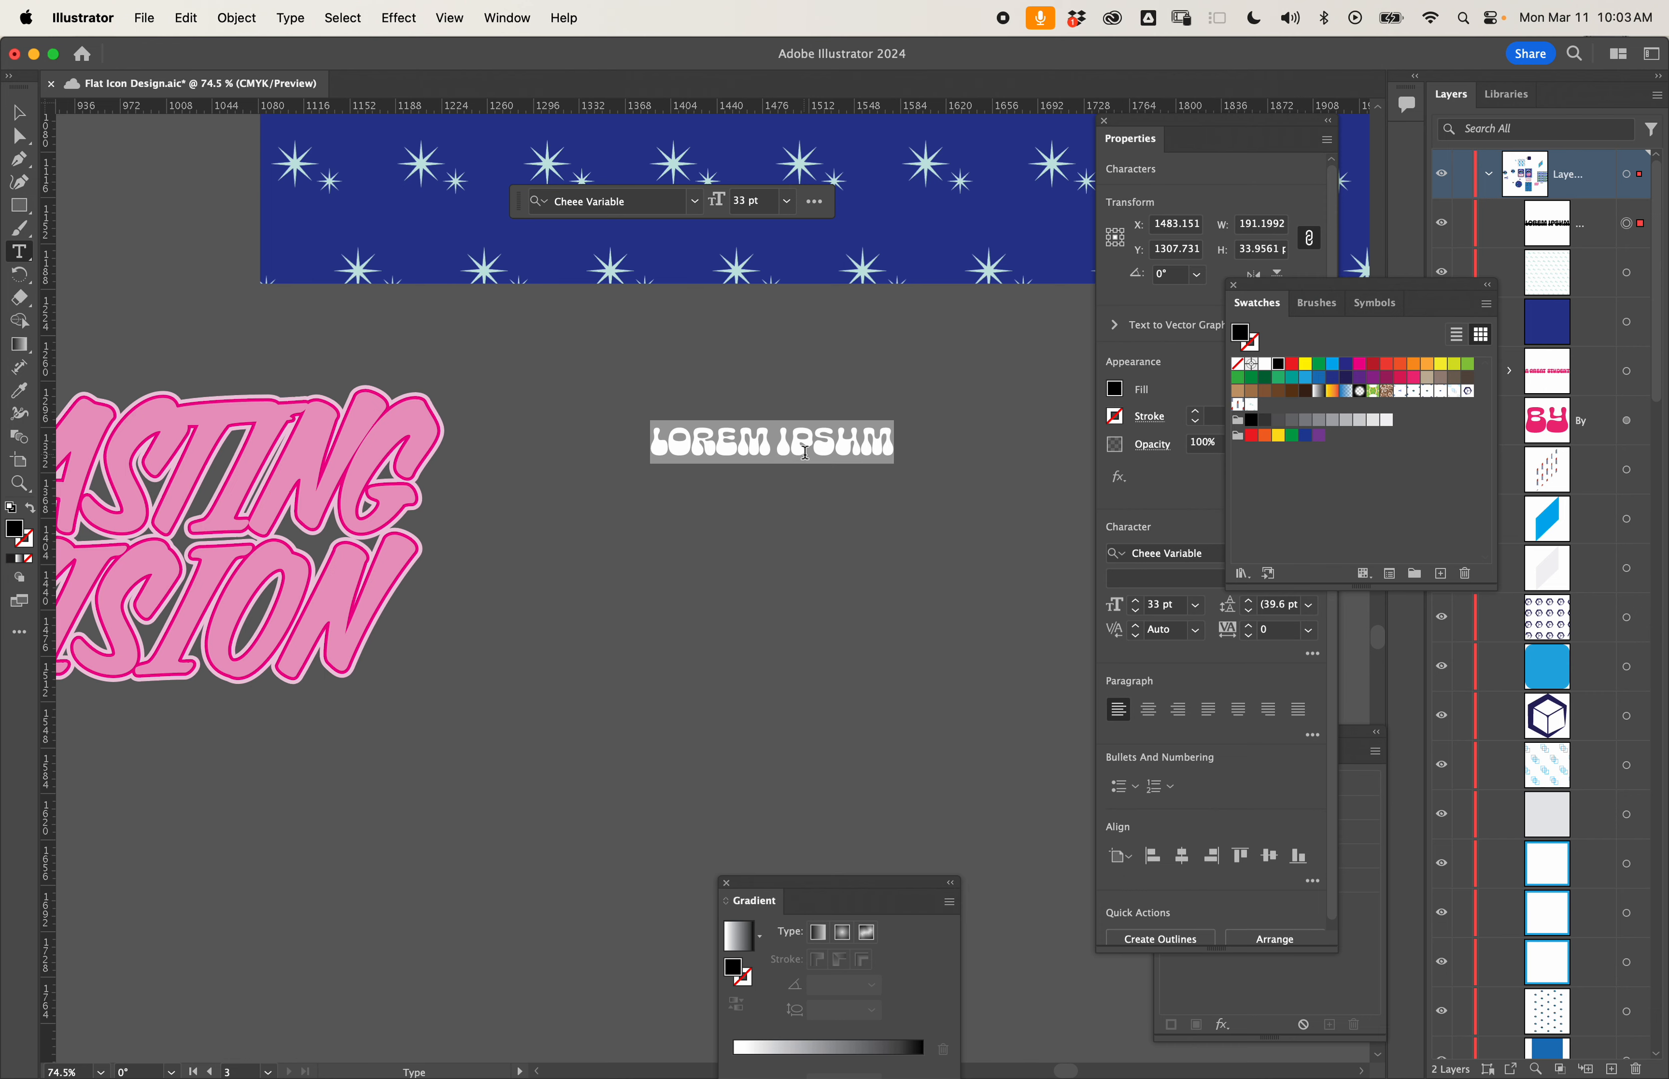
- Replace the placeholder text with the word LASTING and finish text editing
scroll(805, 452, "left", 3)
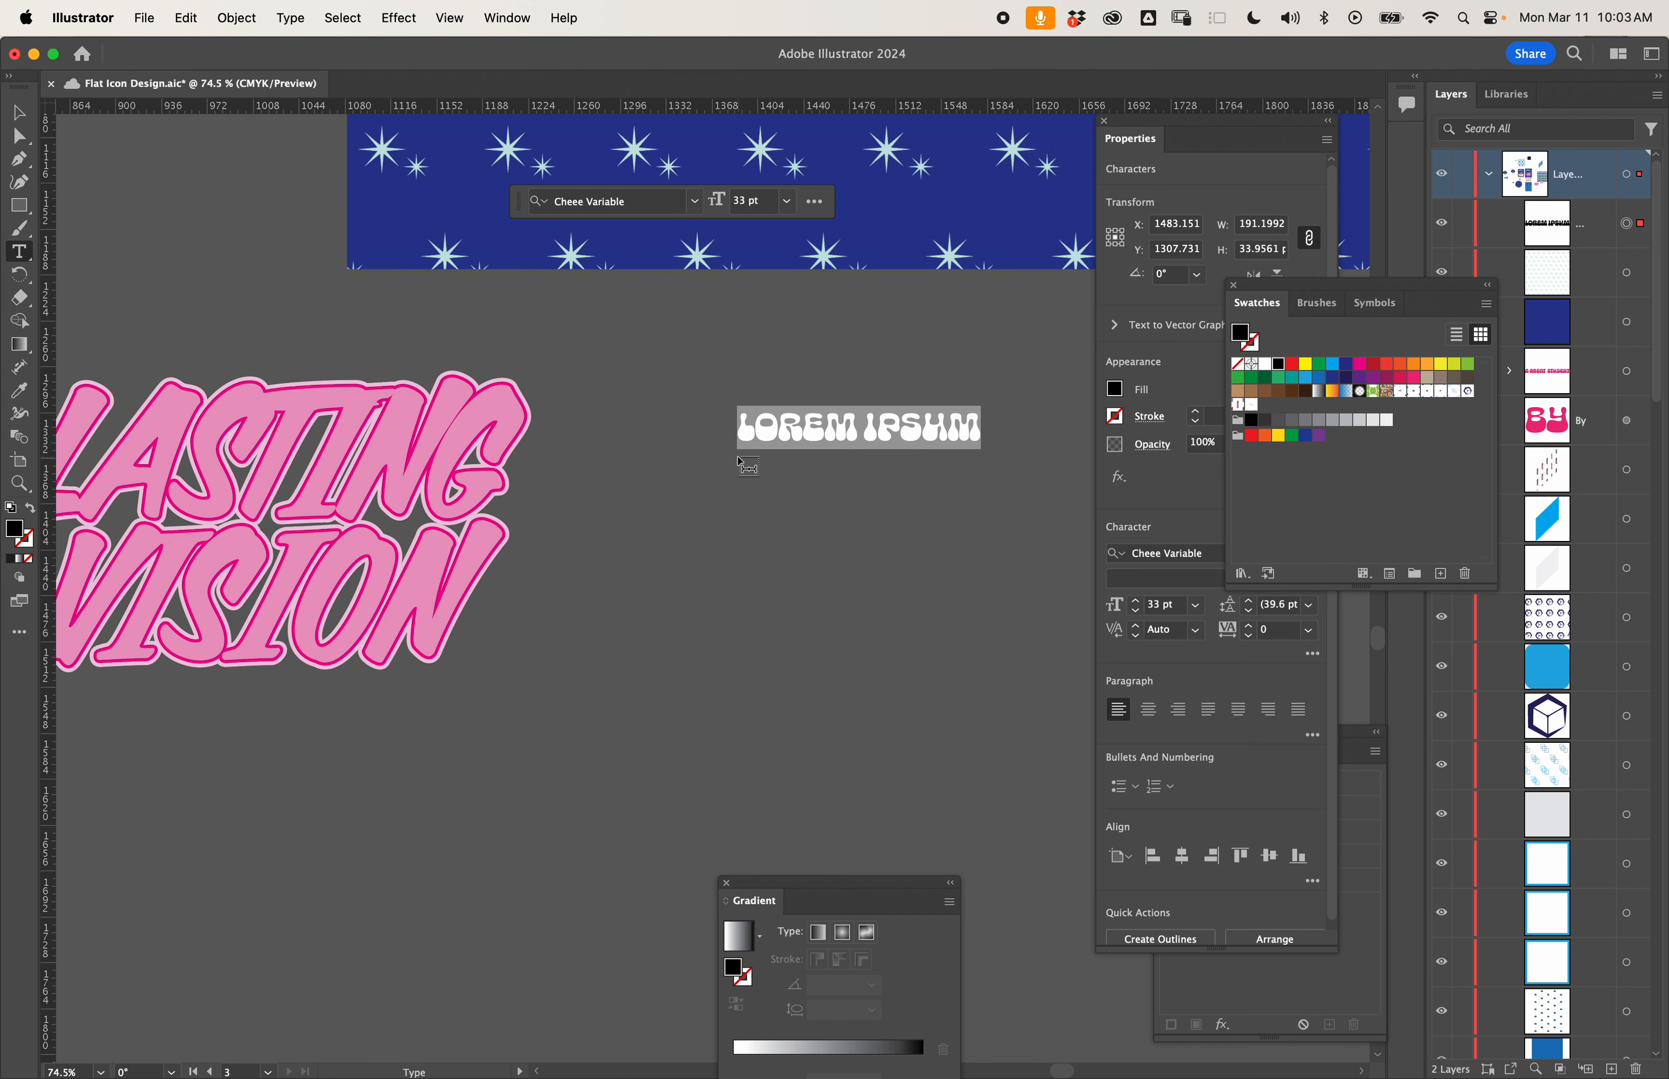
type("LASTING")
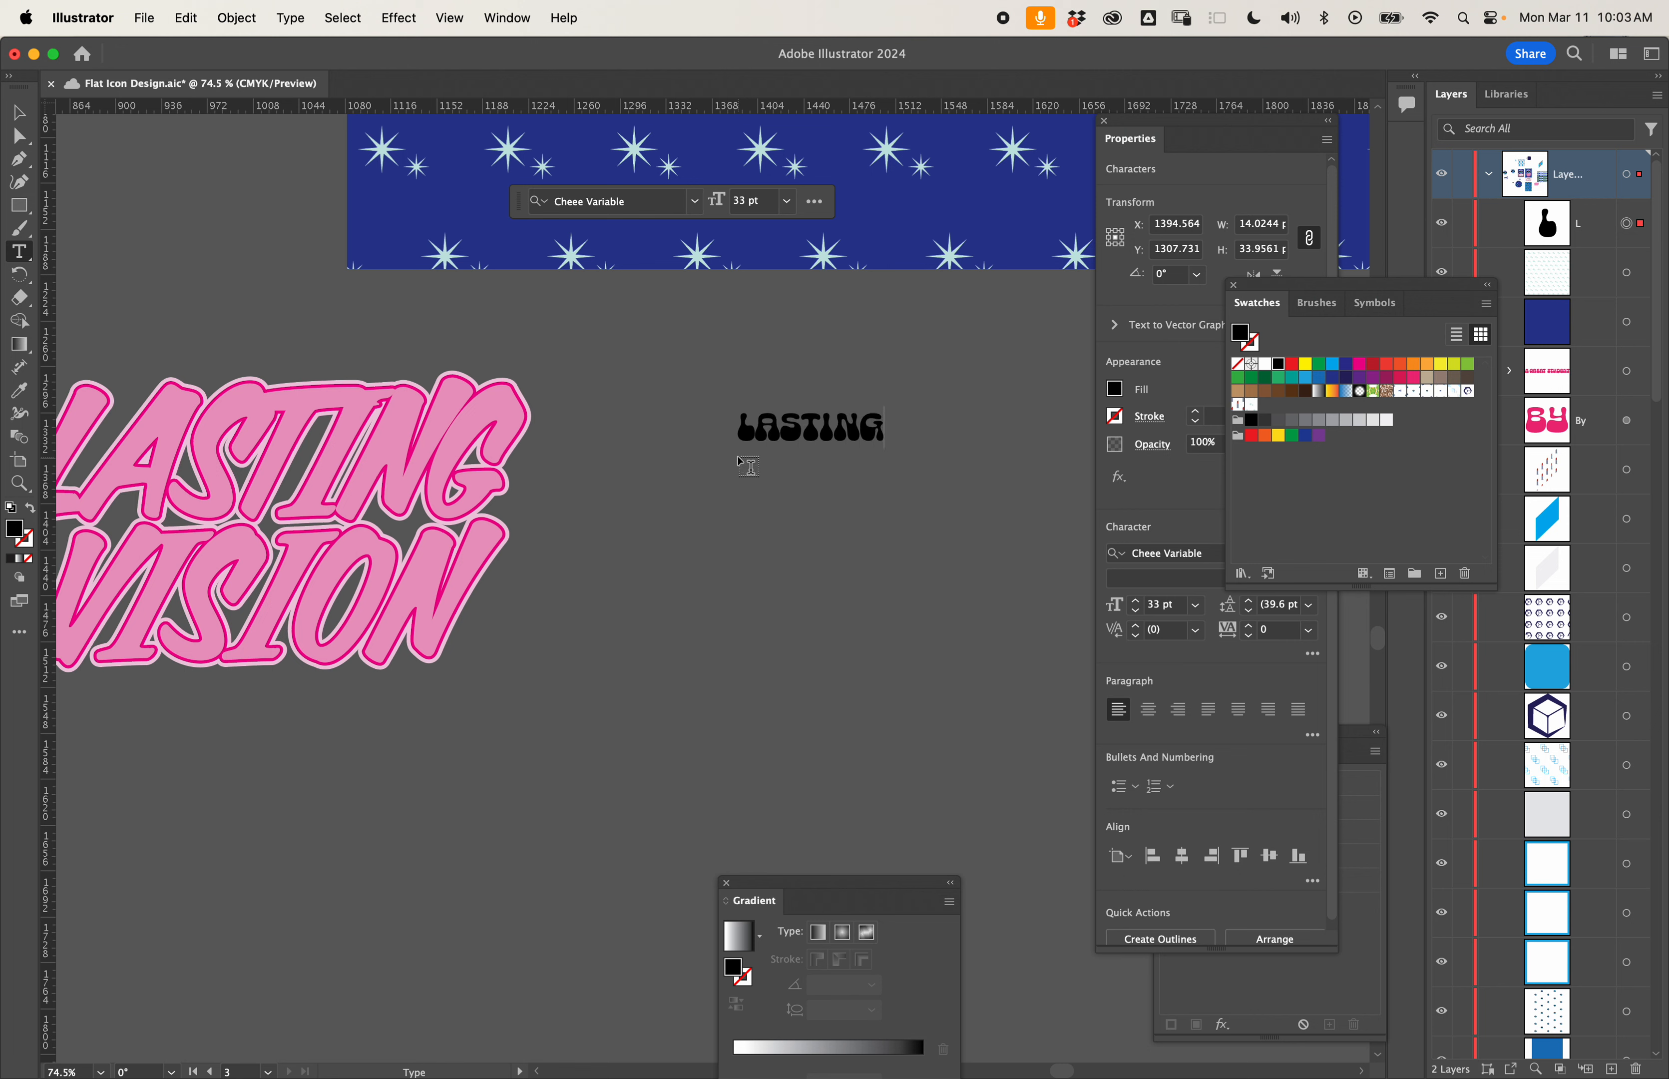
left_click(19, 112)
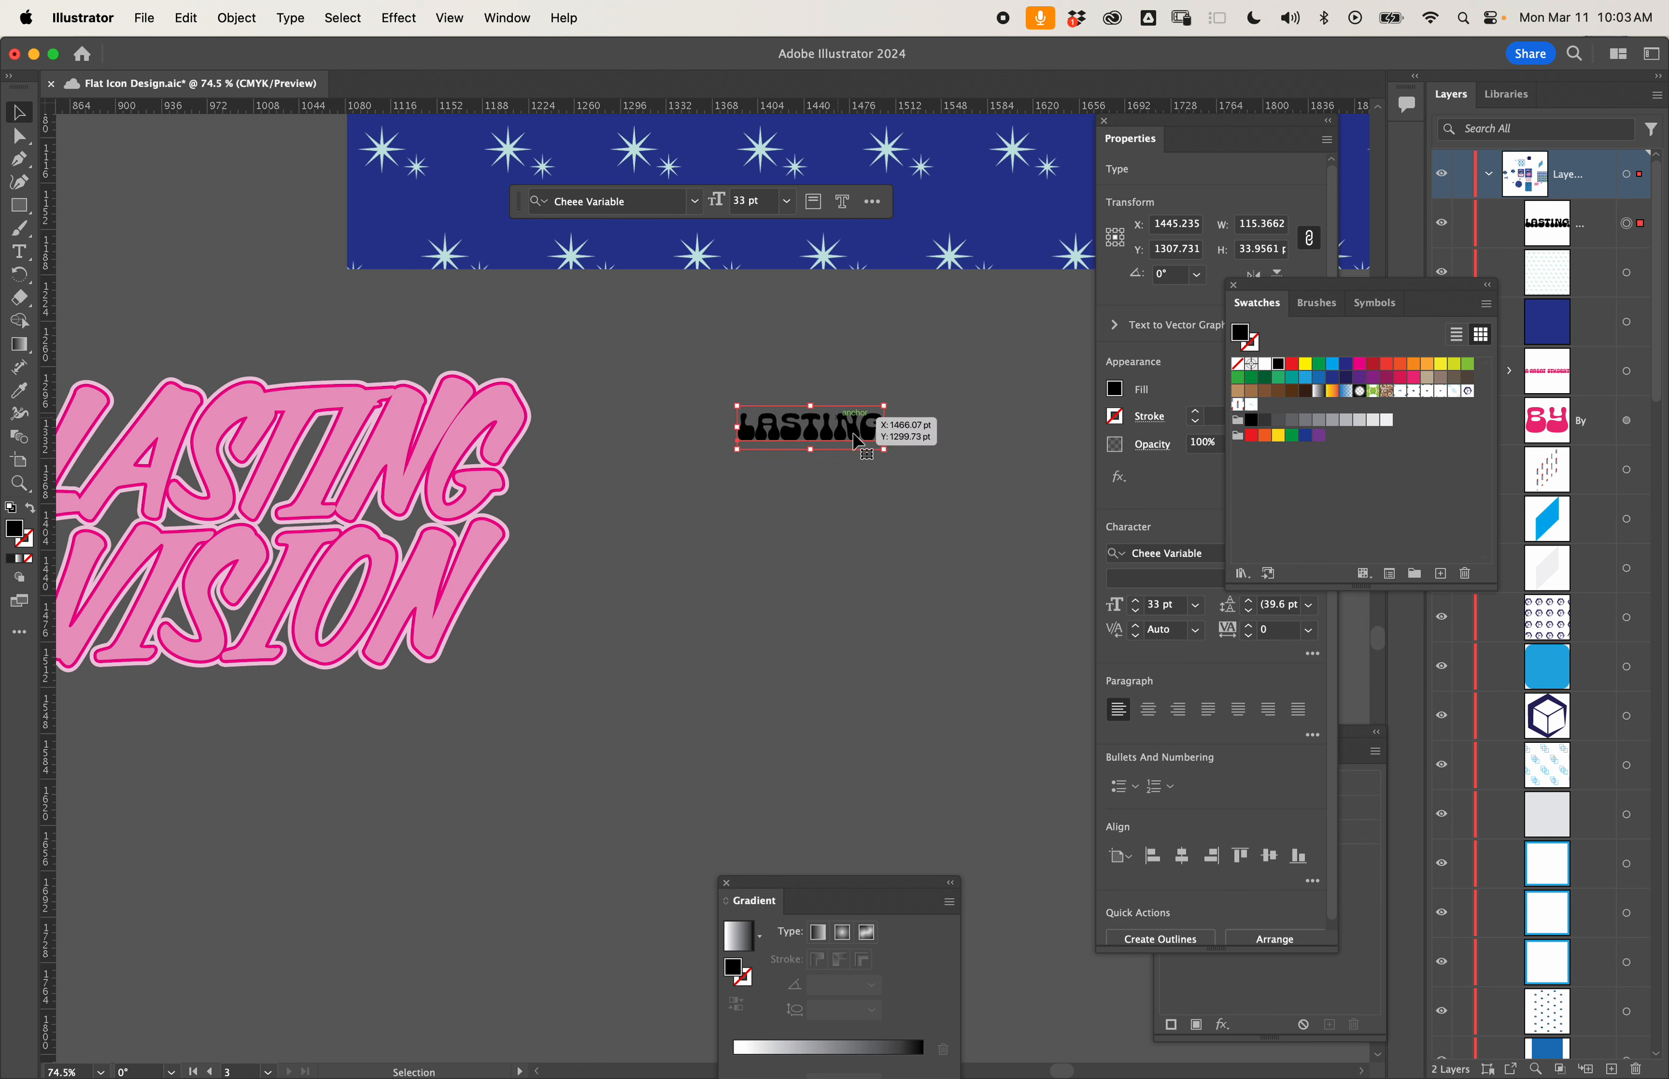
- Scale the LASTING text up proportionally to about 162 pt and place it below the blue star pattern
left_click_drag(883, 449, 1151, 580)
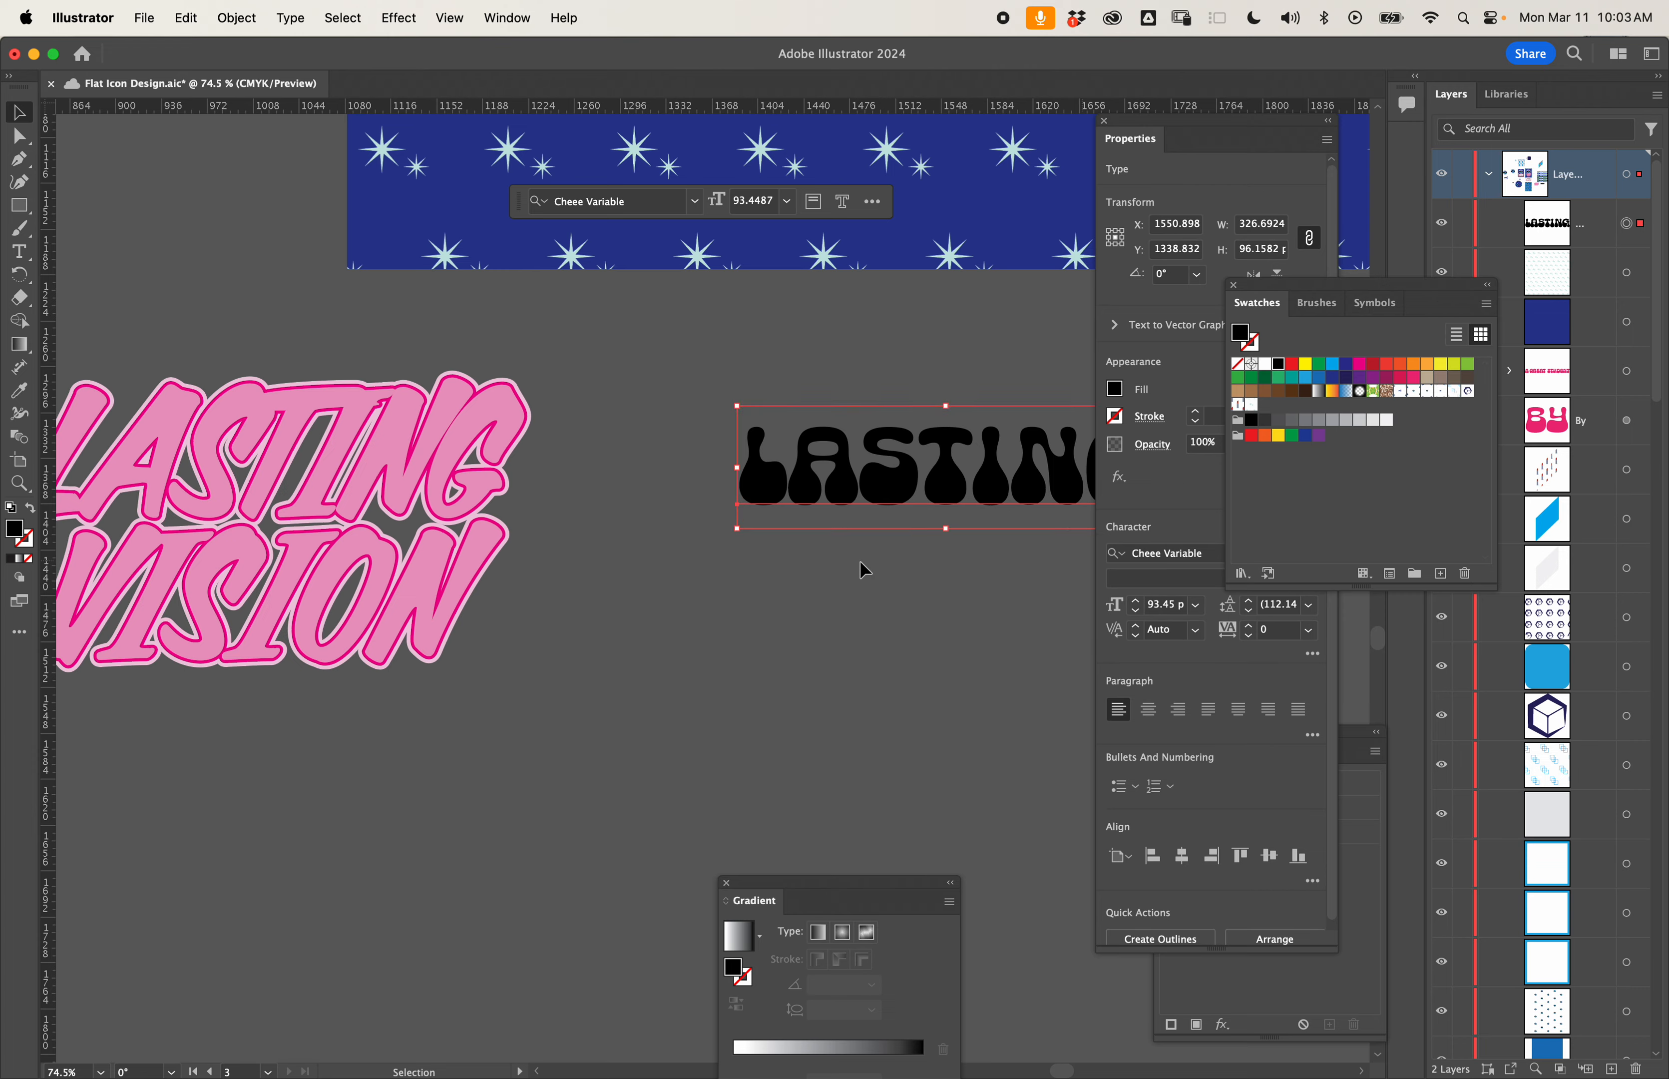
scroll(866, 569, "right", 5)
left_click_drag(987, 535, 1289, 696)
left_click_drag(828, 546, 683, 468)
scroll(701, 477, "right", 4)
scroll(702, 477, "up", 1)
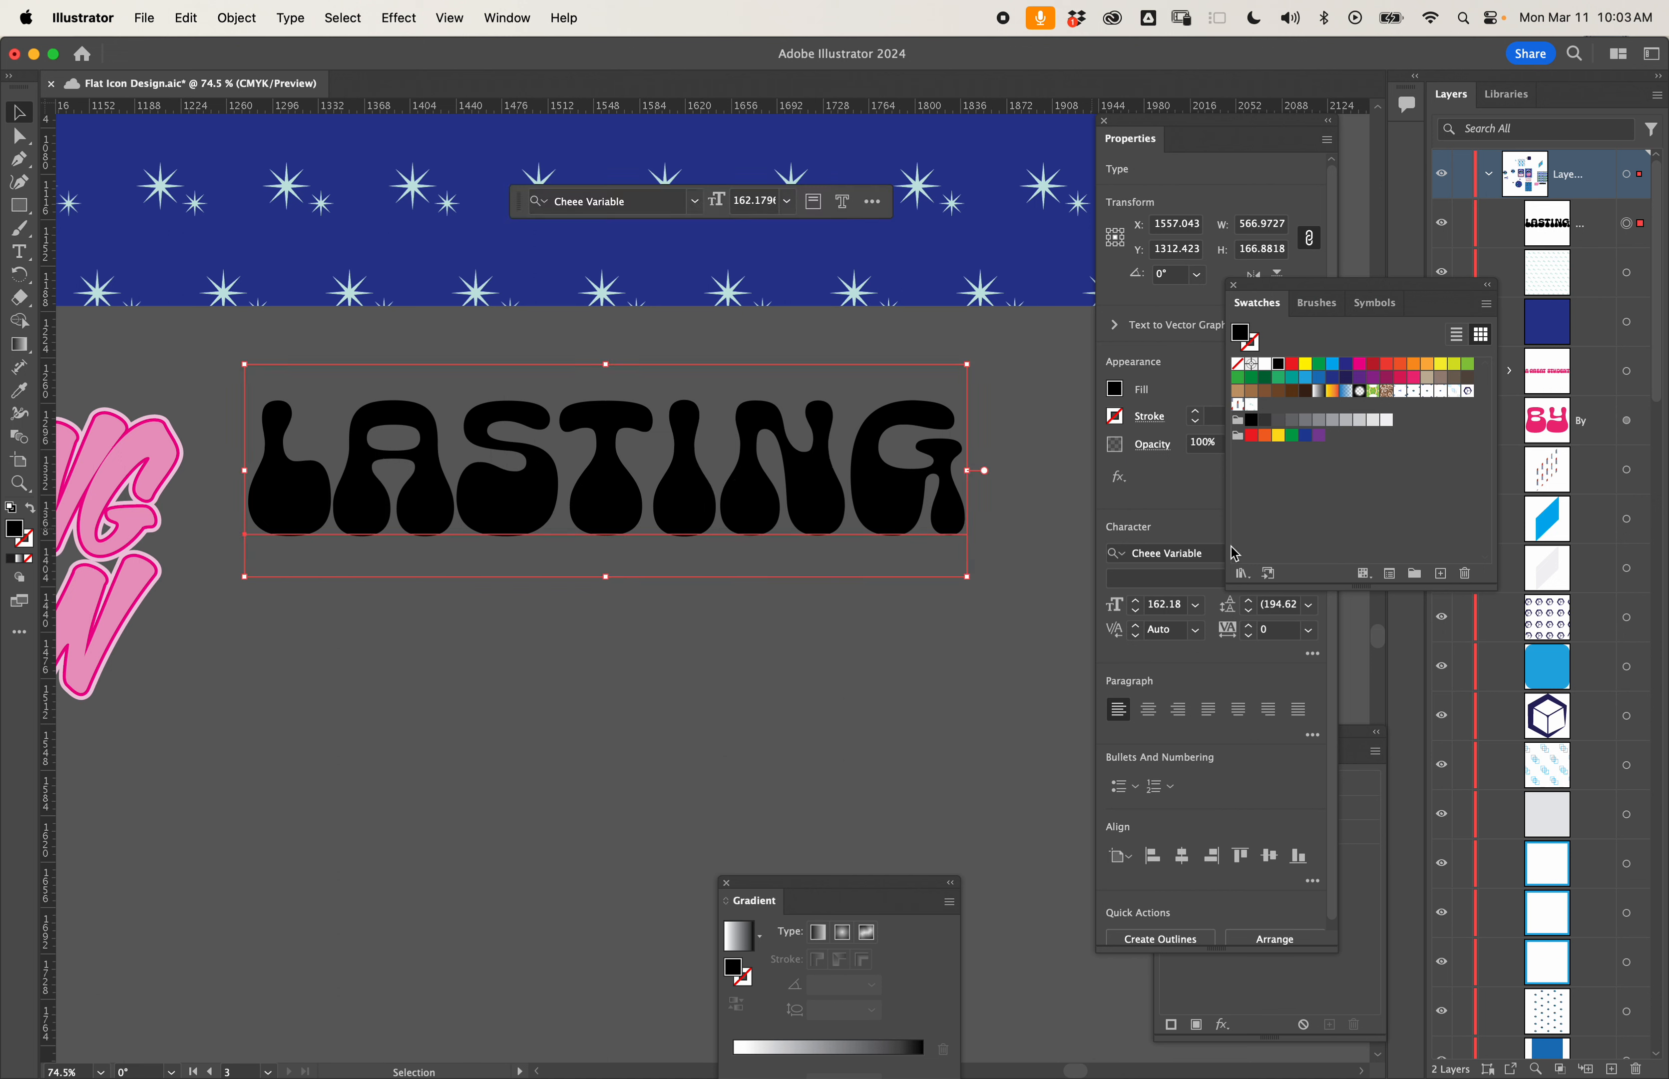
- Examine the Cheee Variable font styles and the font classification filters for the LASTING text
left_click_drag(1290, 298, 1487, 312)
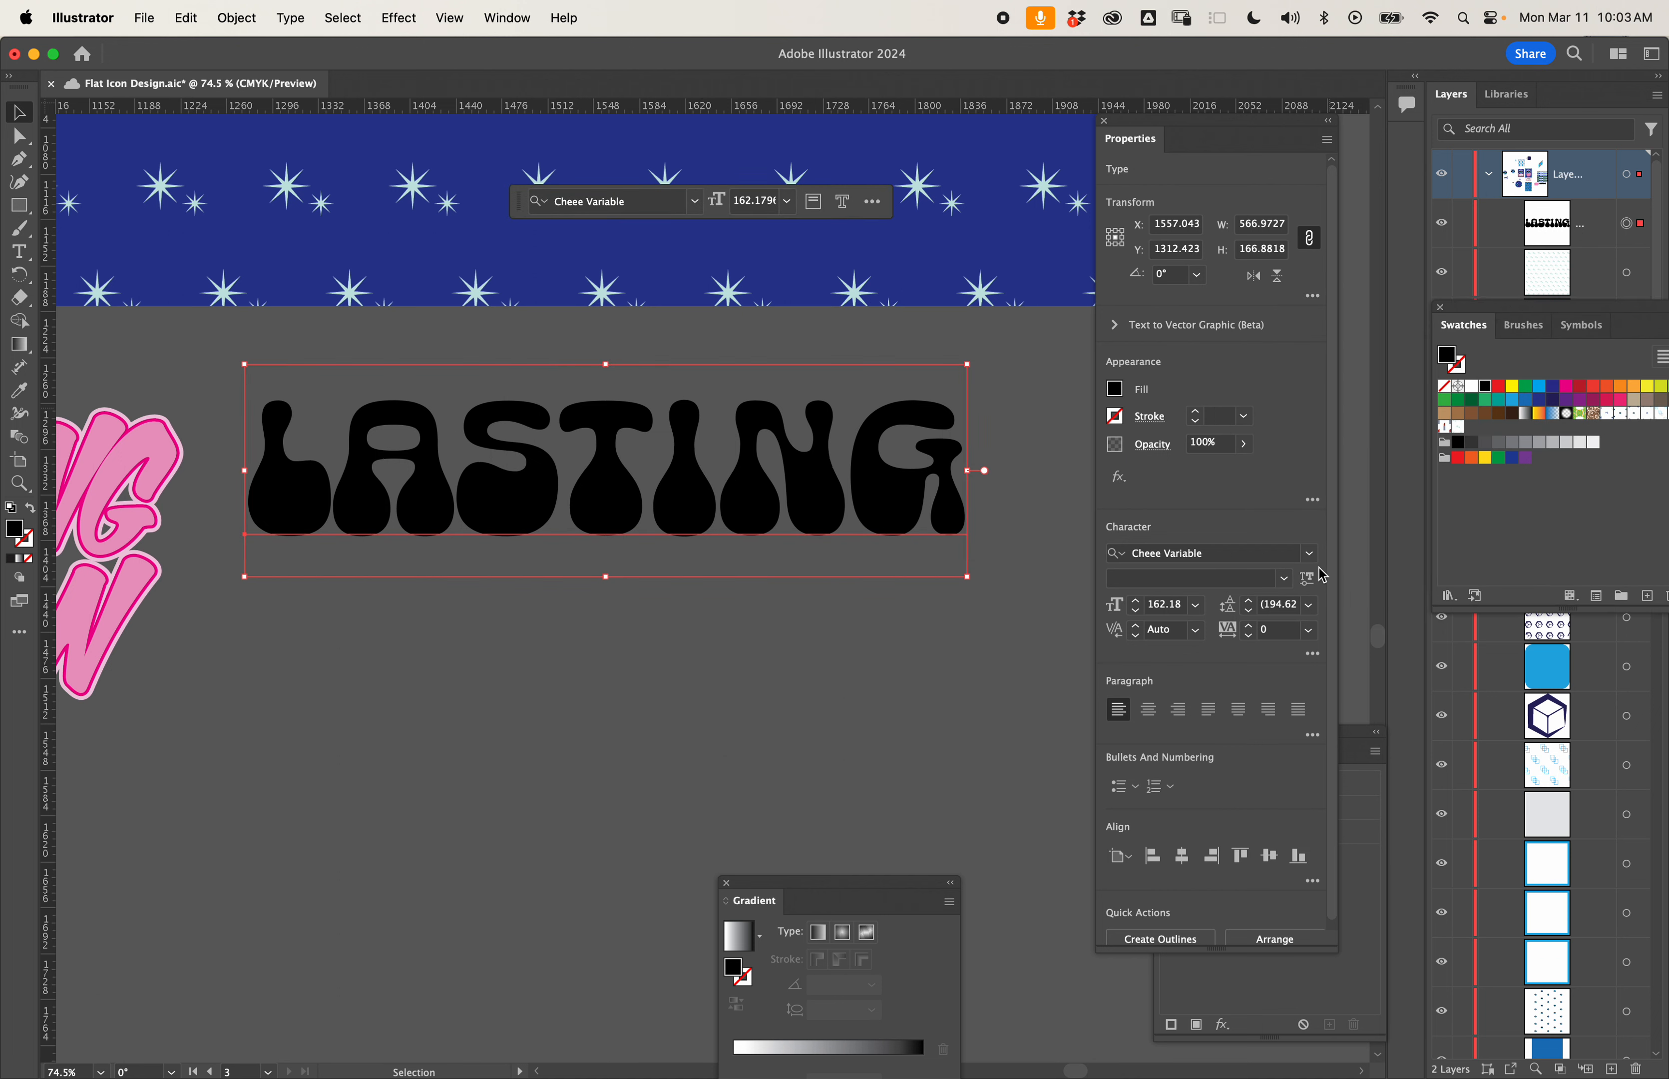
left_click(1219, 554)
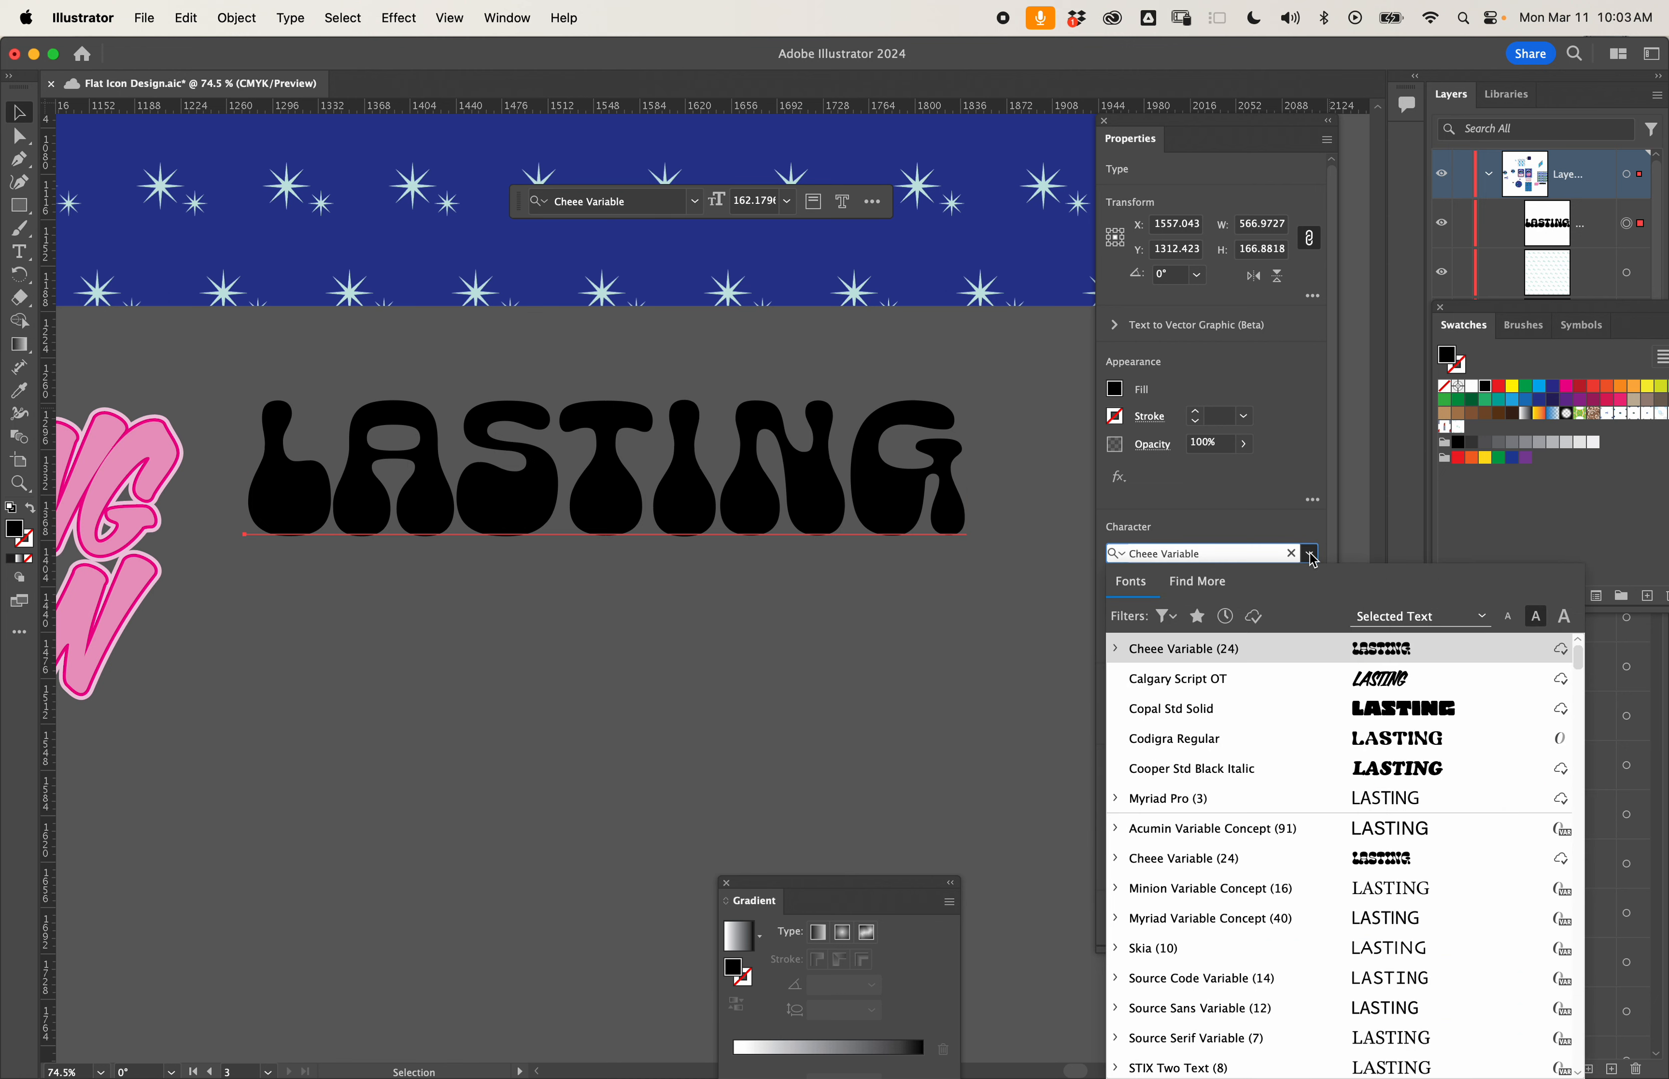
left_click(1118, 652)
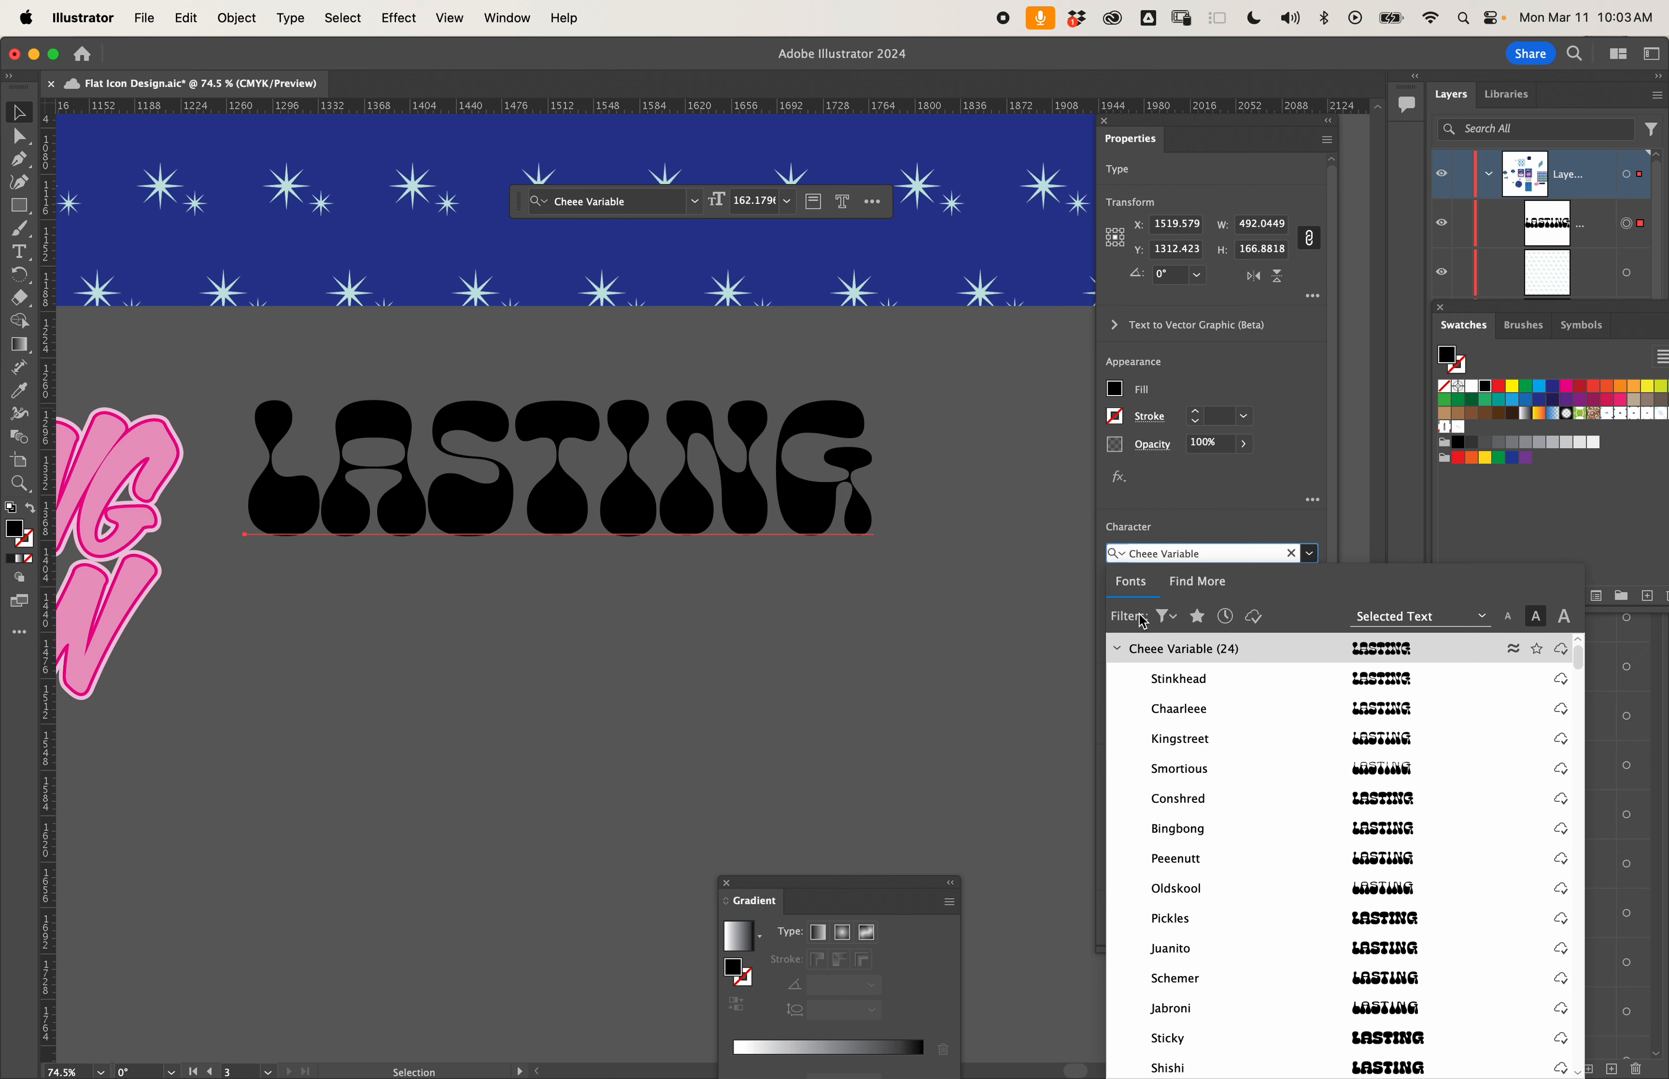
left_click(1118, 644)
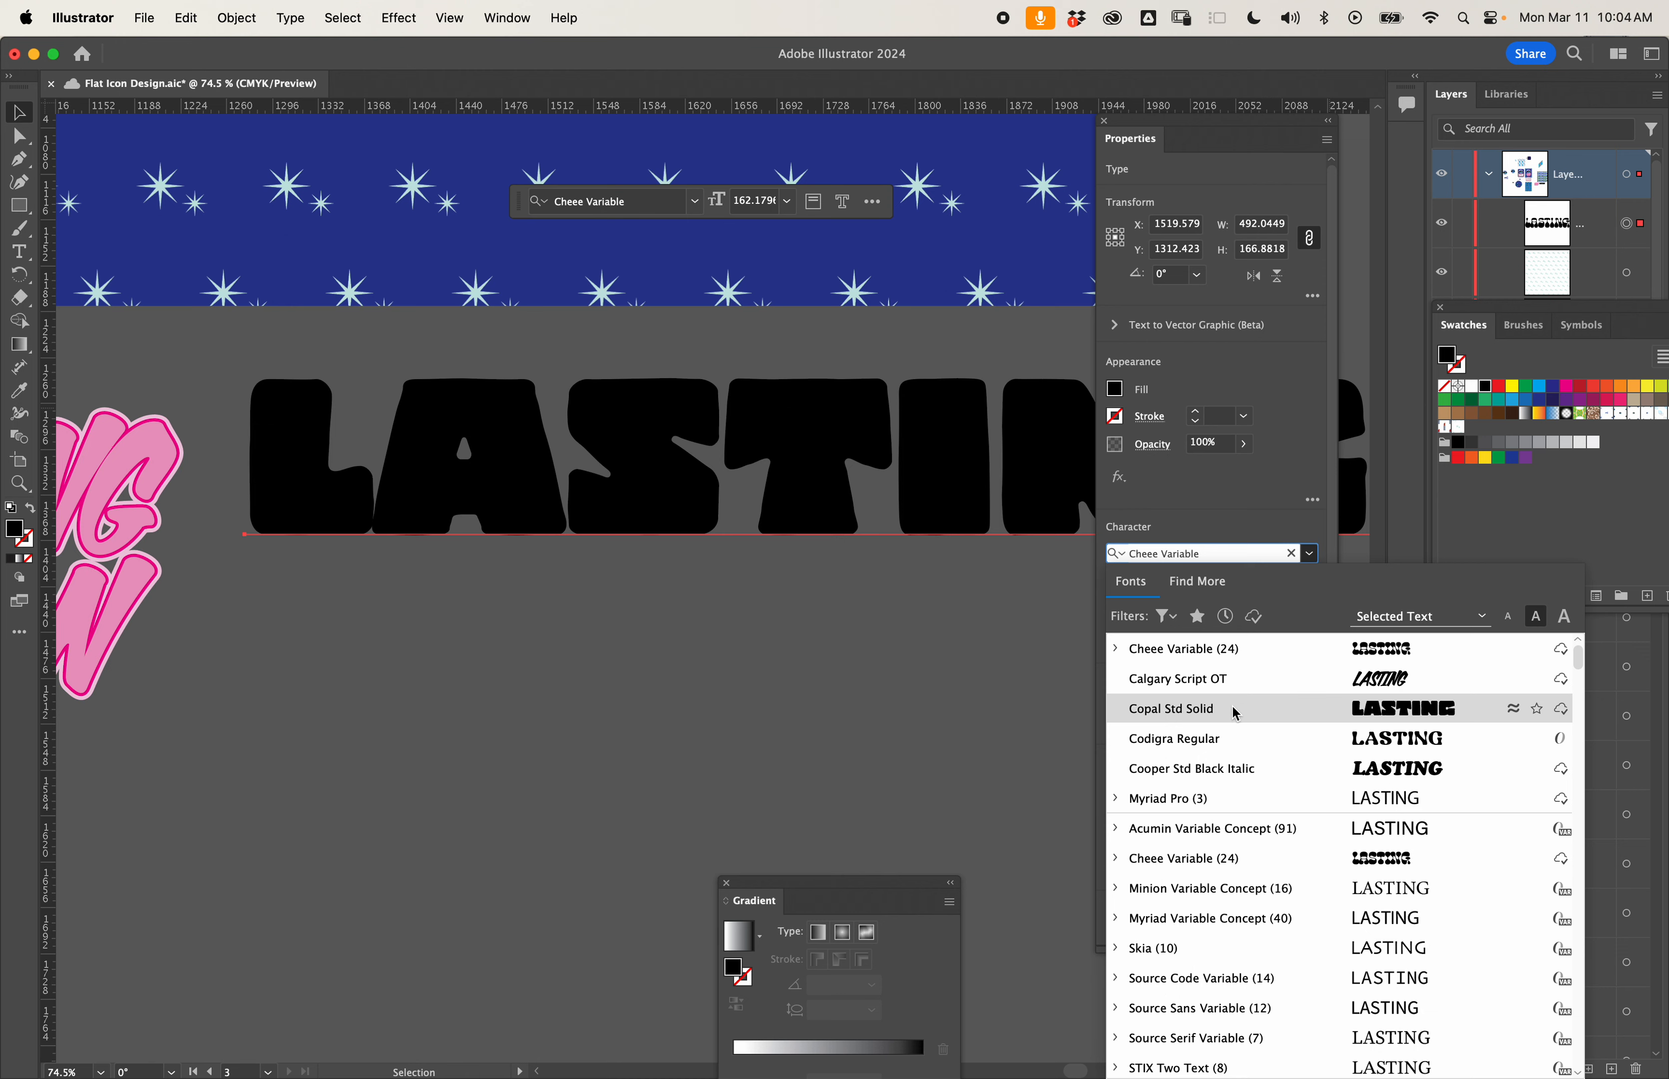
left_click(1167, 616)
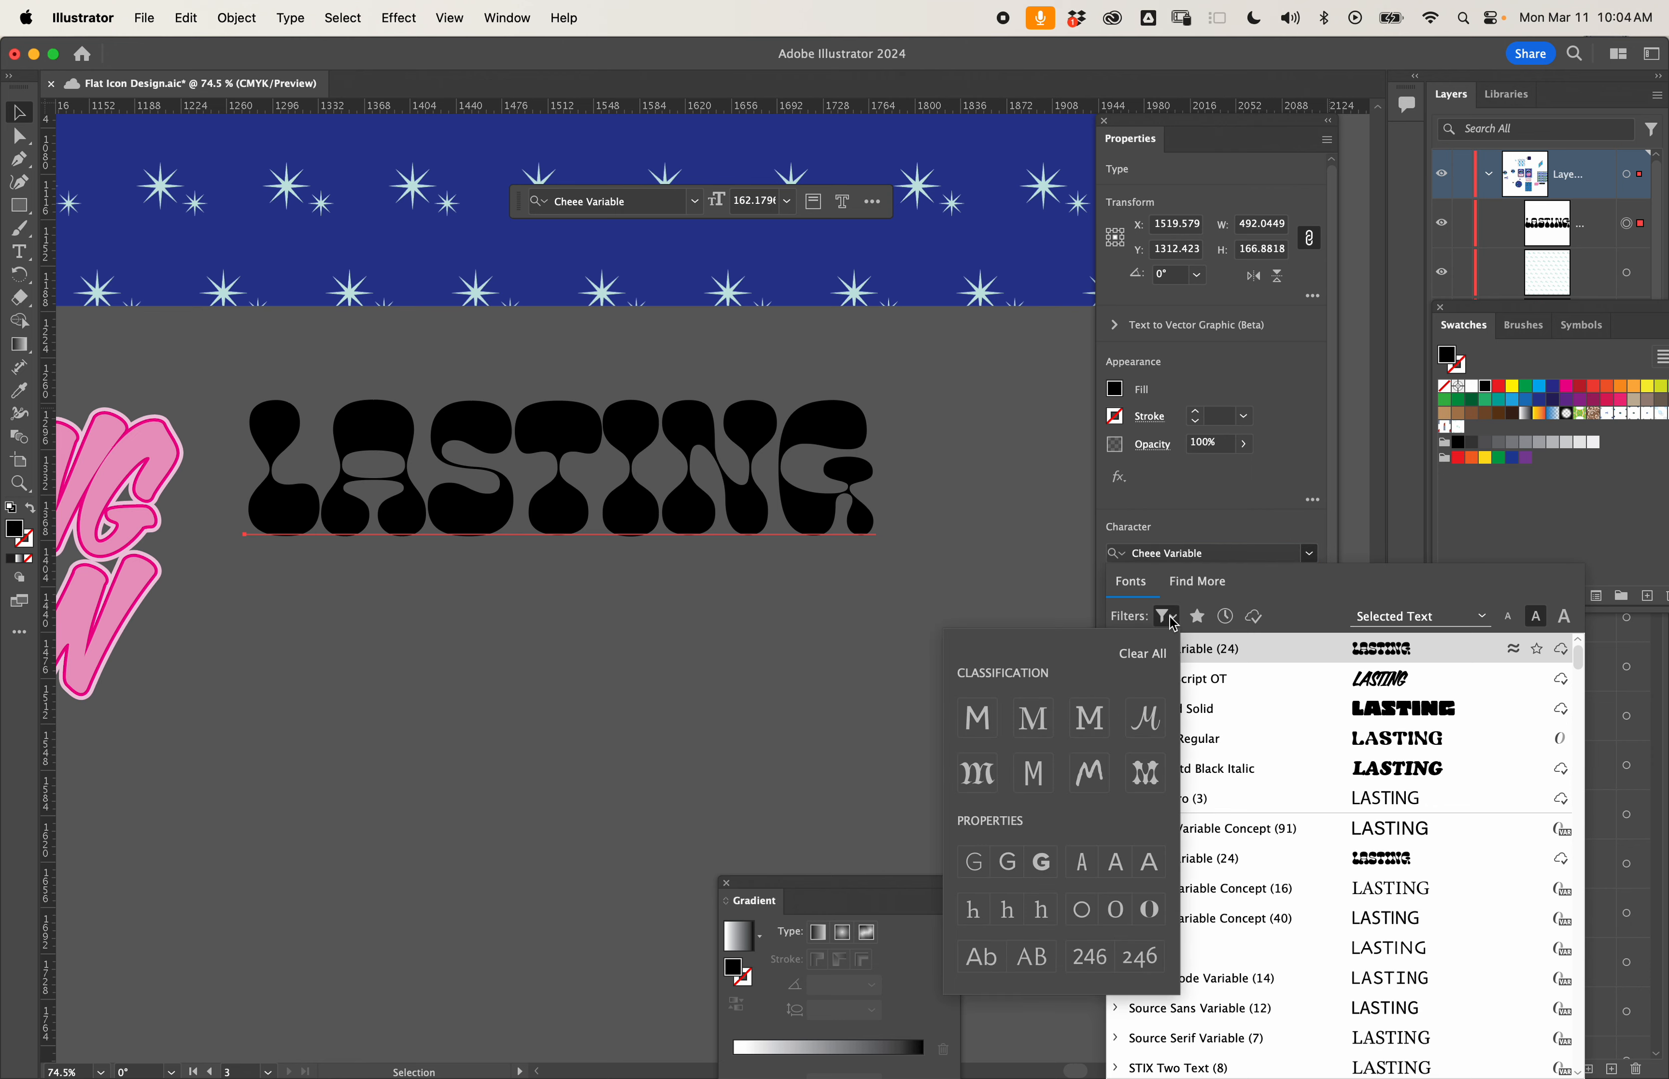
left_click(1211, 589)
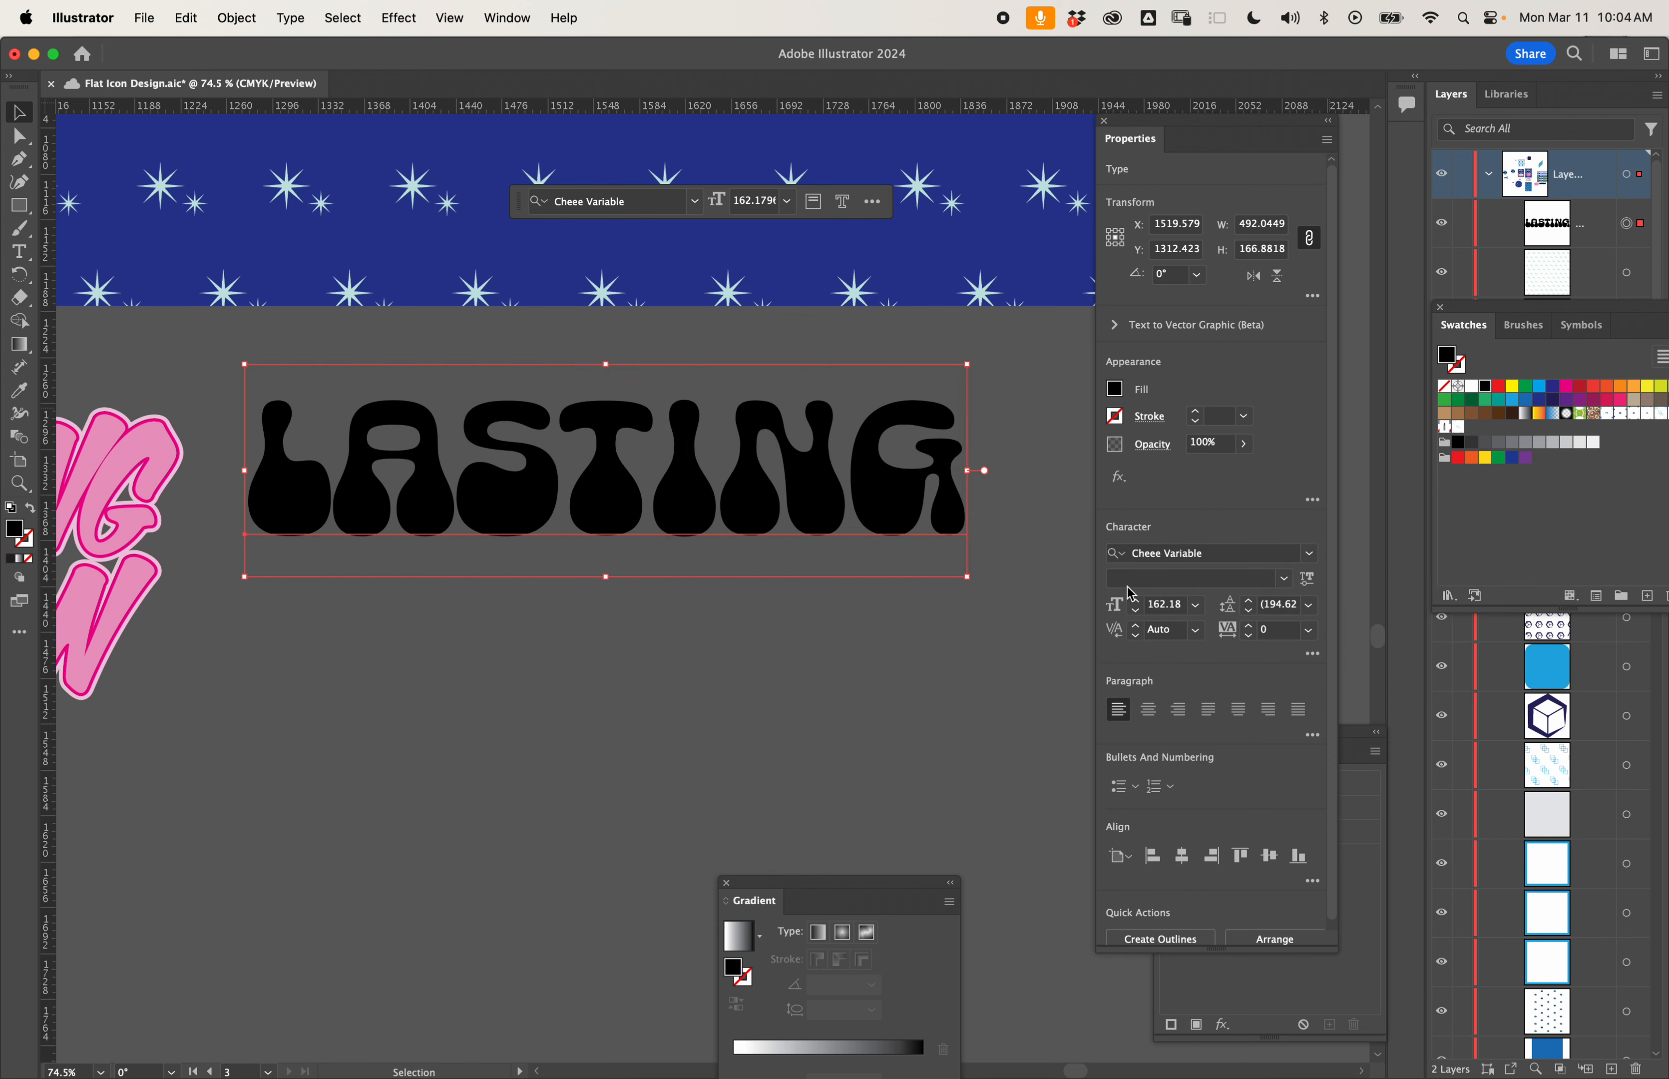
left_click(1310, 556)
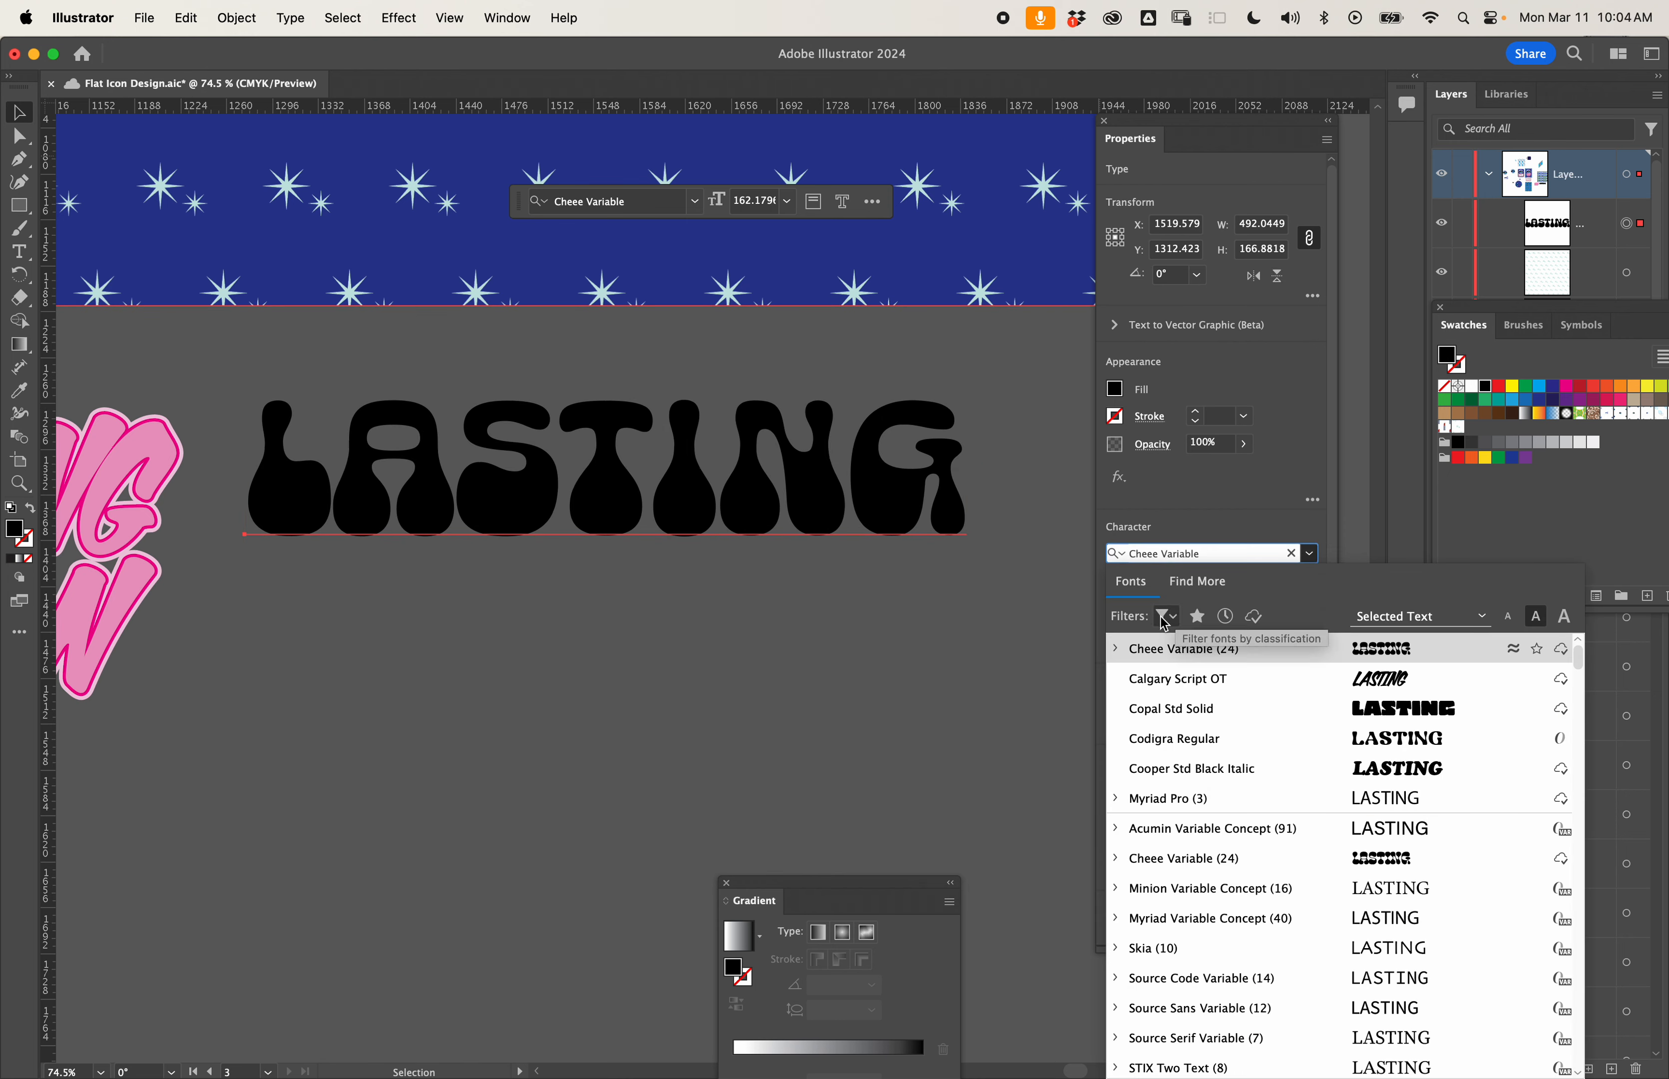
- Browse the additional Adobe fonts and filter them to the Decorative classification
left_click(1198, 583)
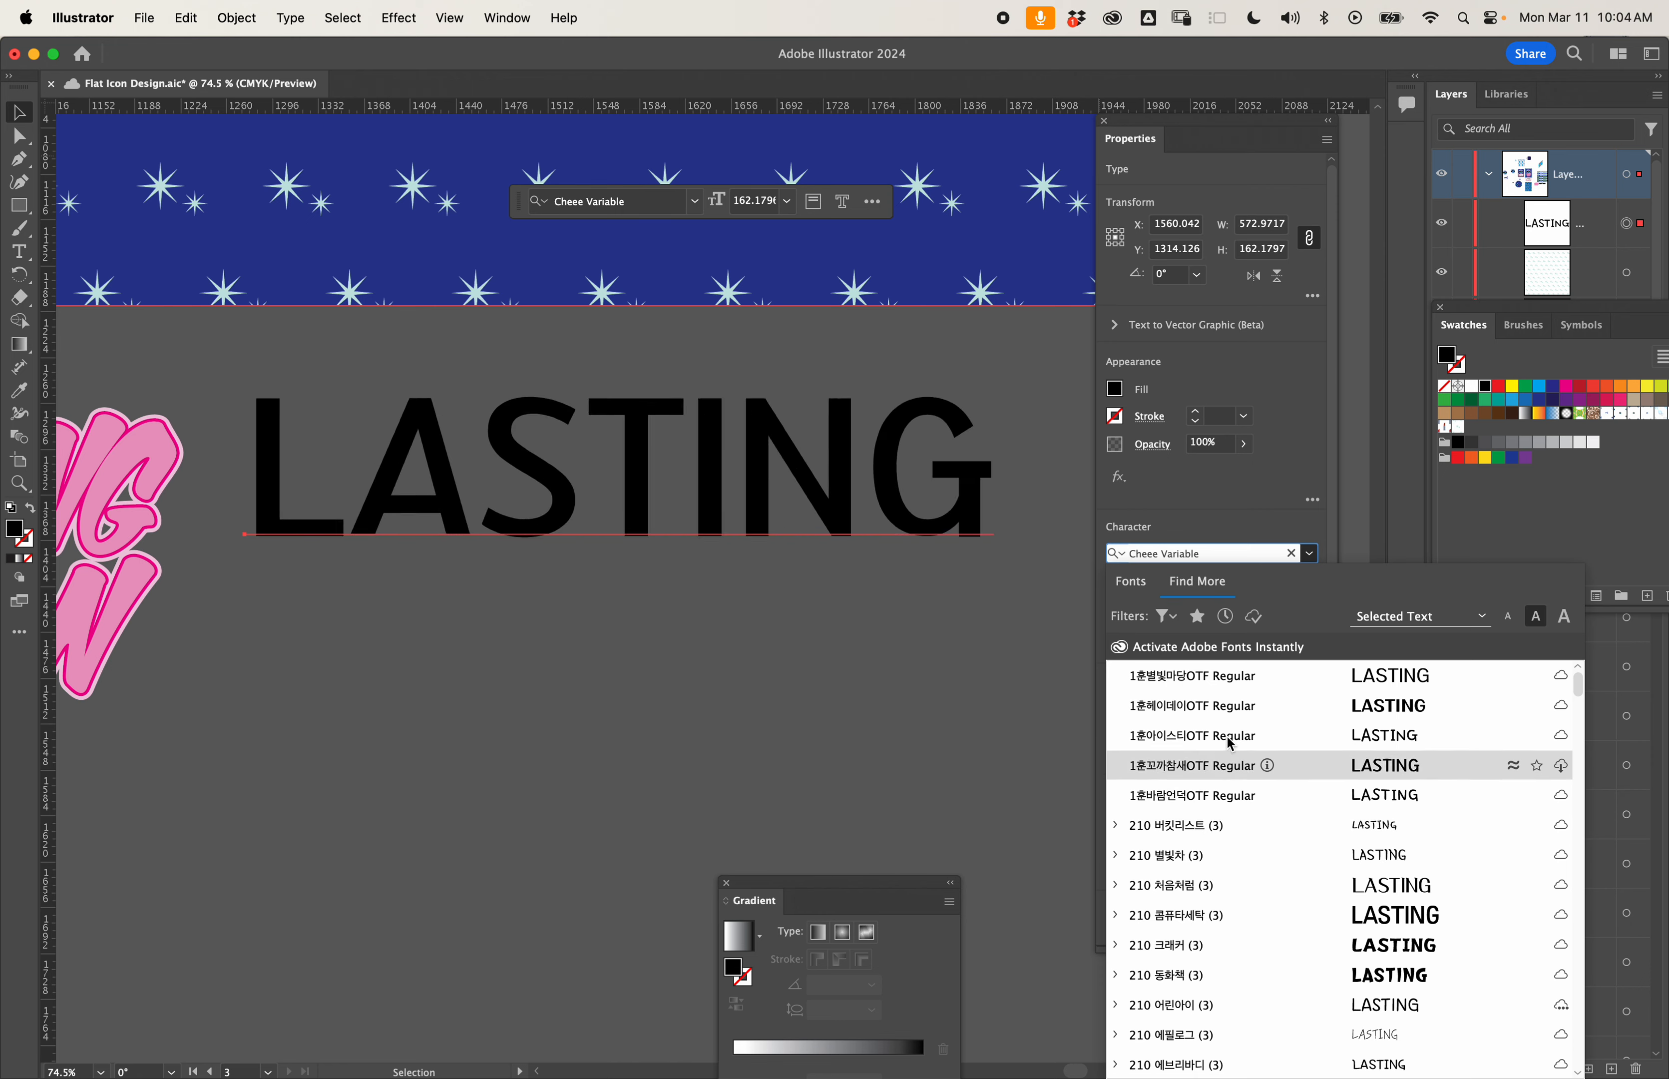
scroll(1233, 709, "down", 10)
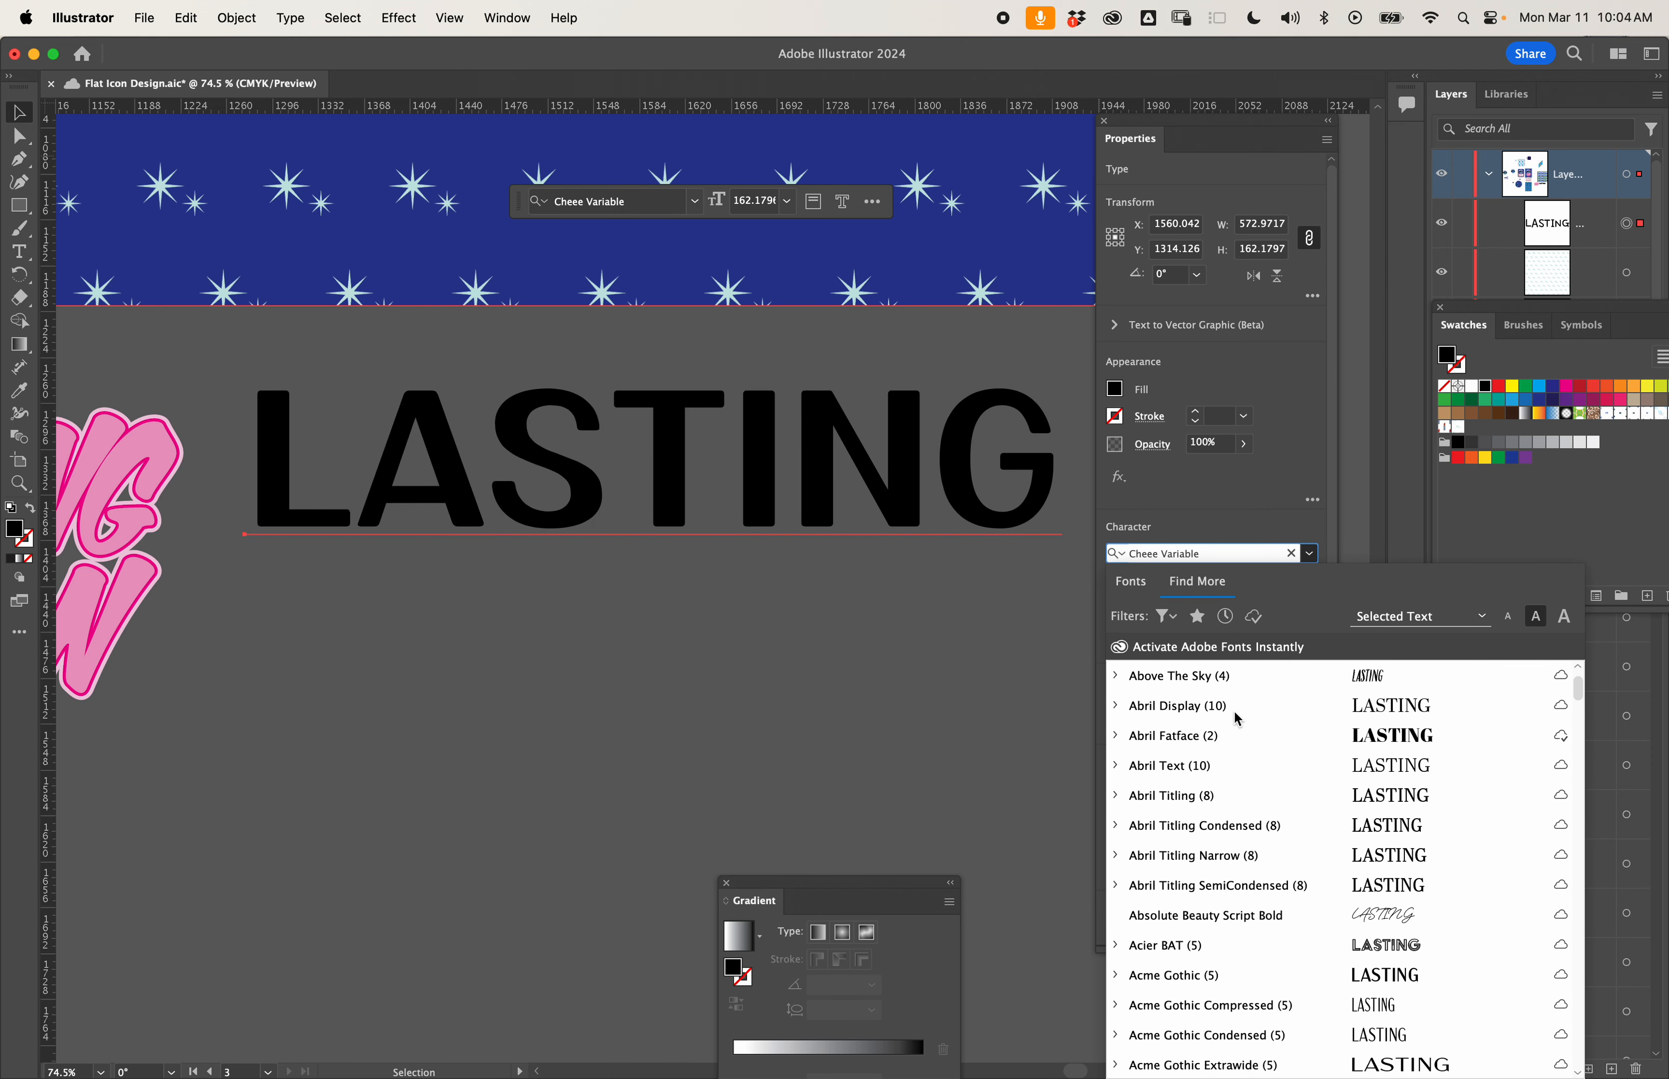
scroll(1235, 716, "down", 6)
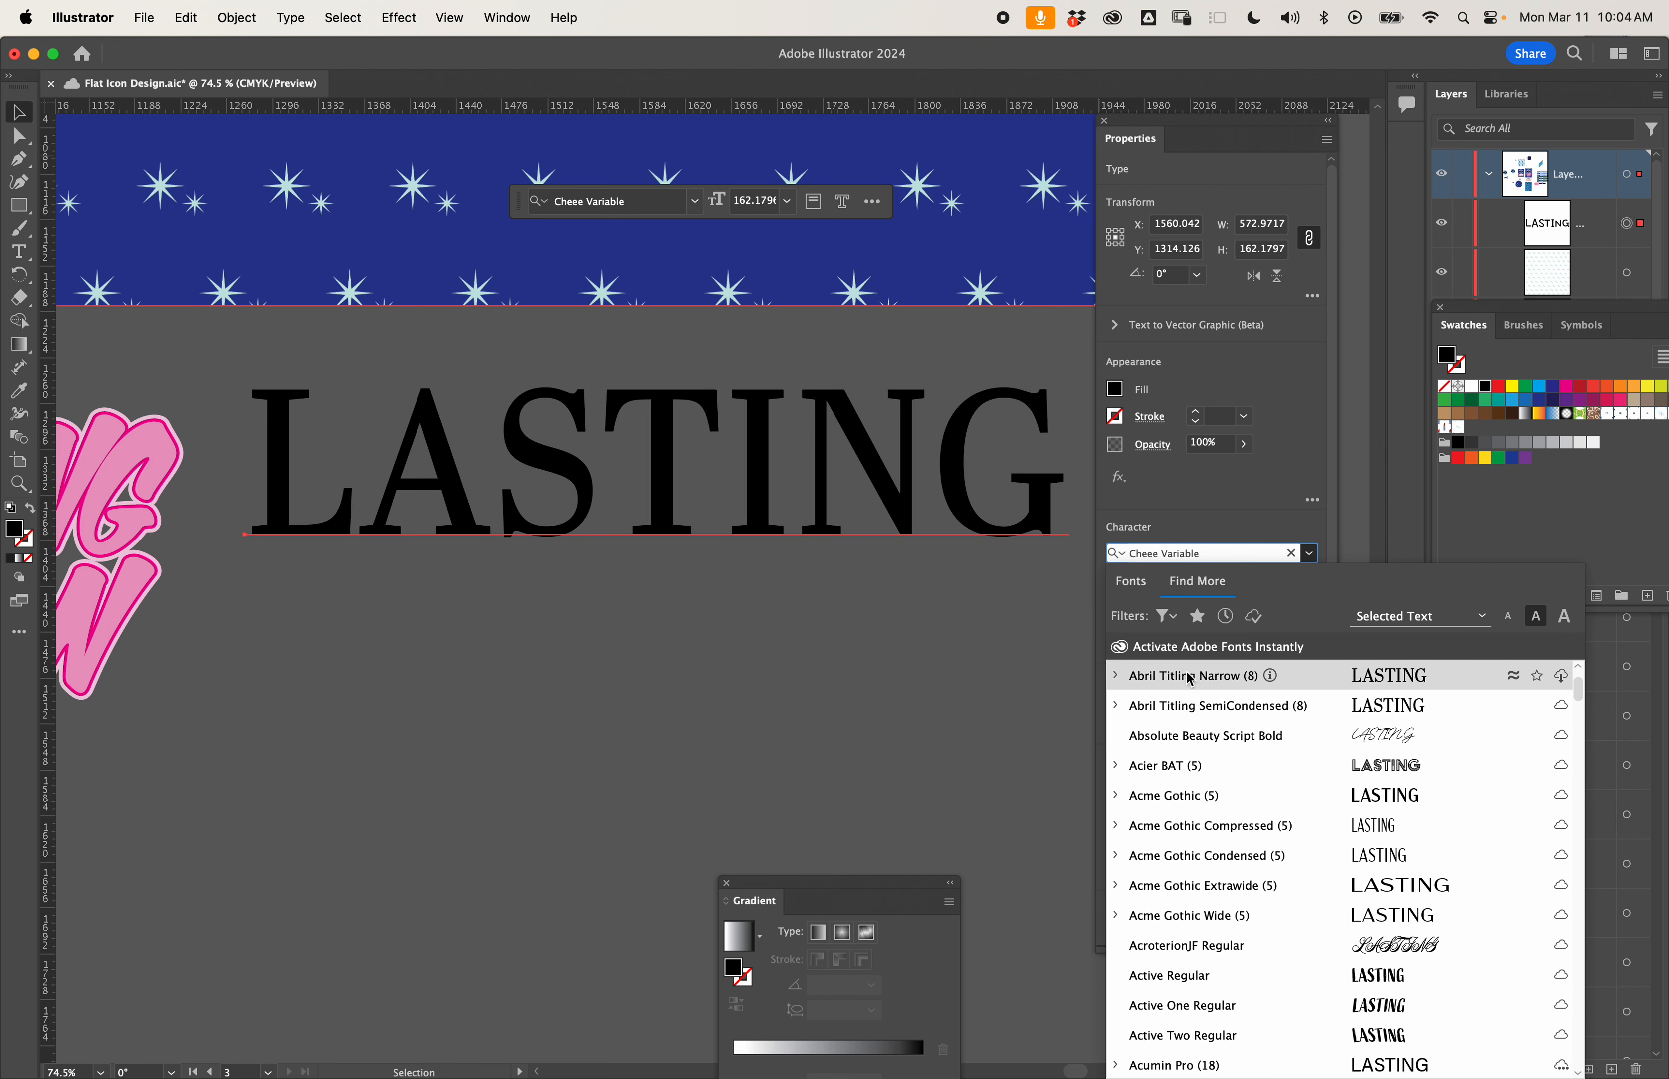
left_click(1176, 621)
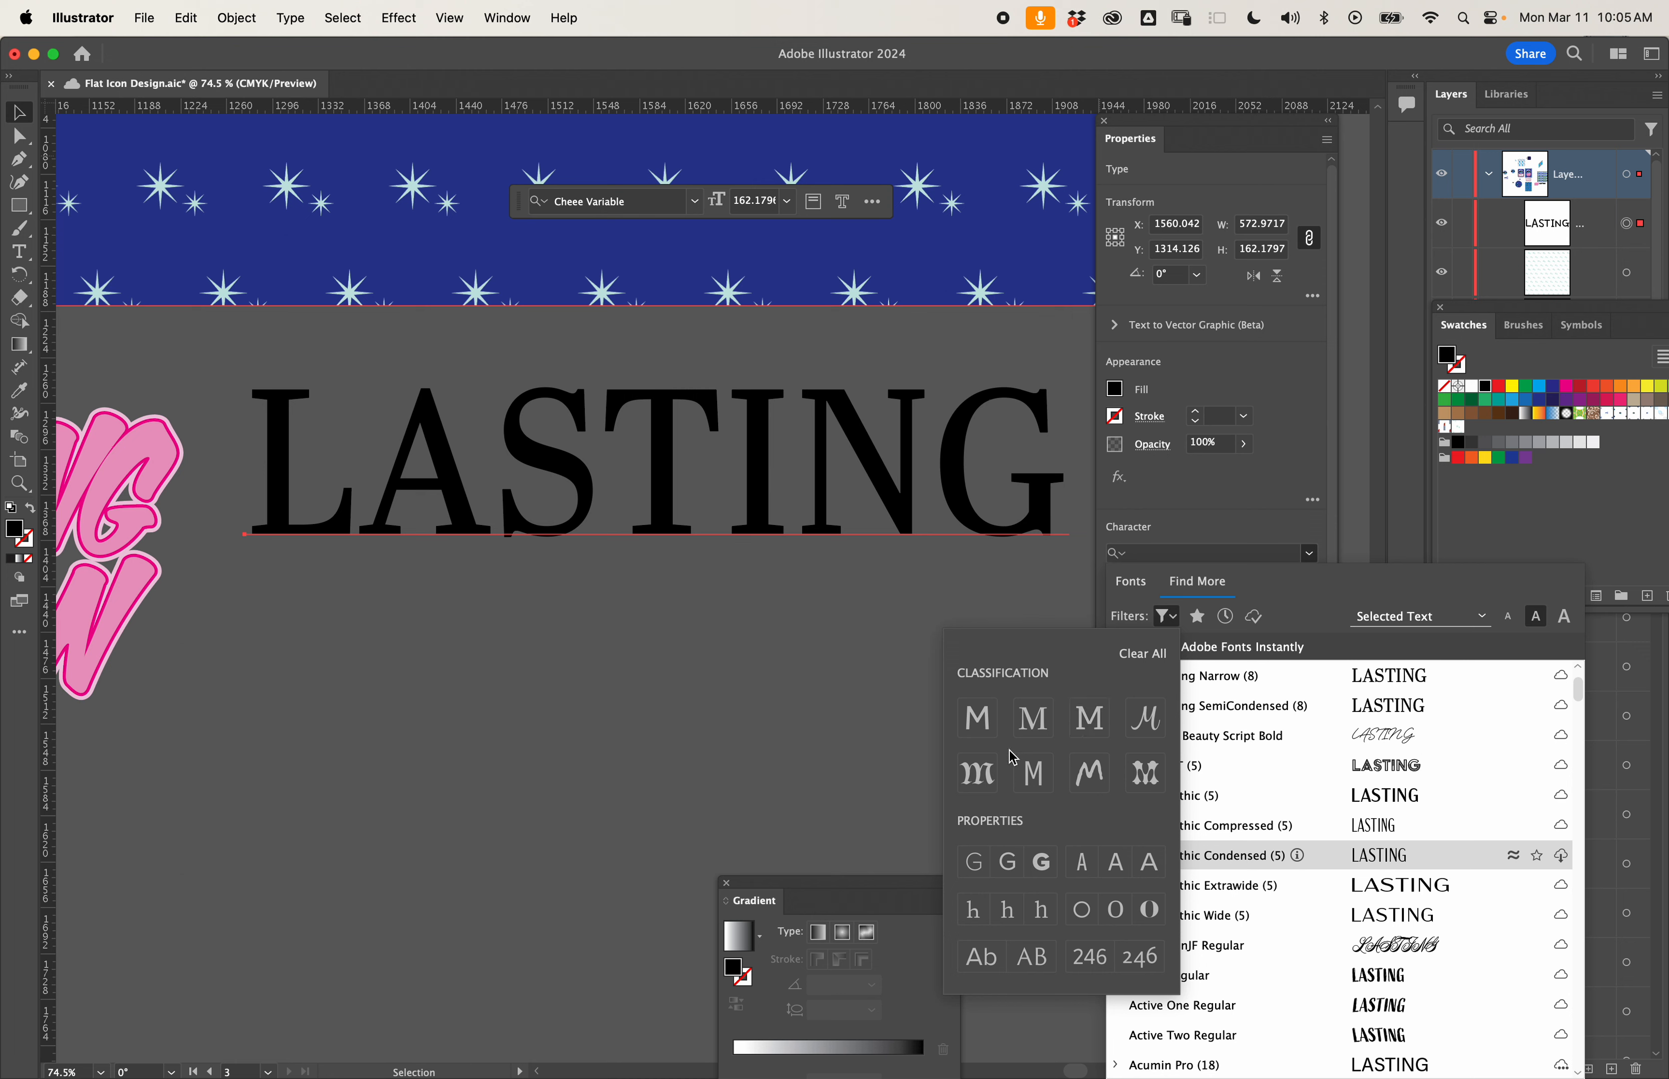
left_click(1157, 783)
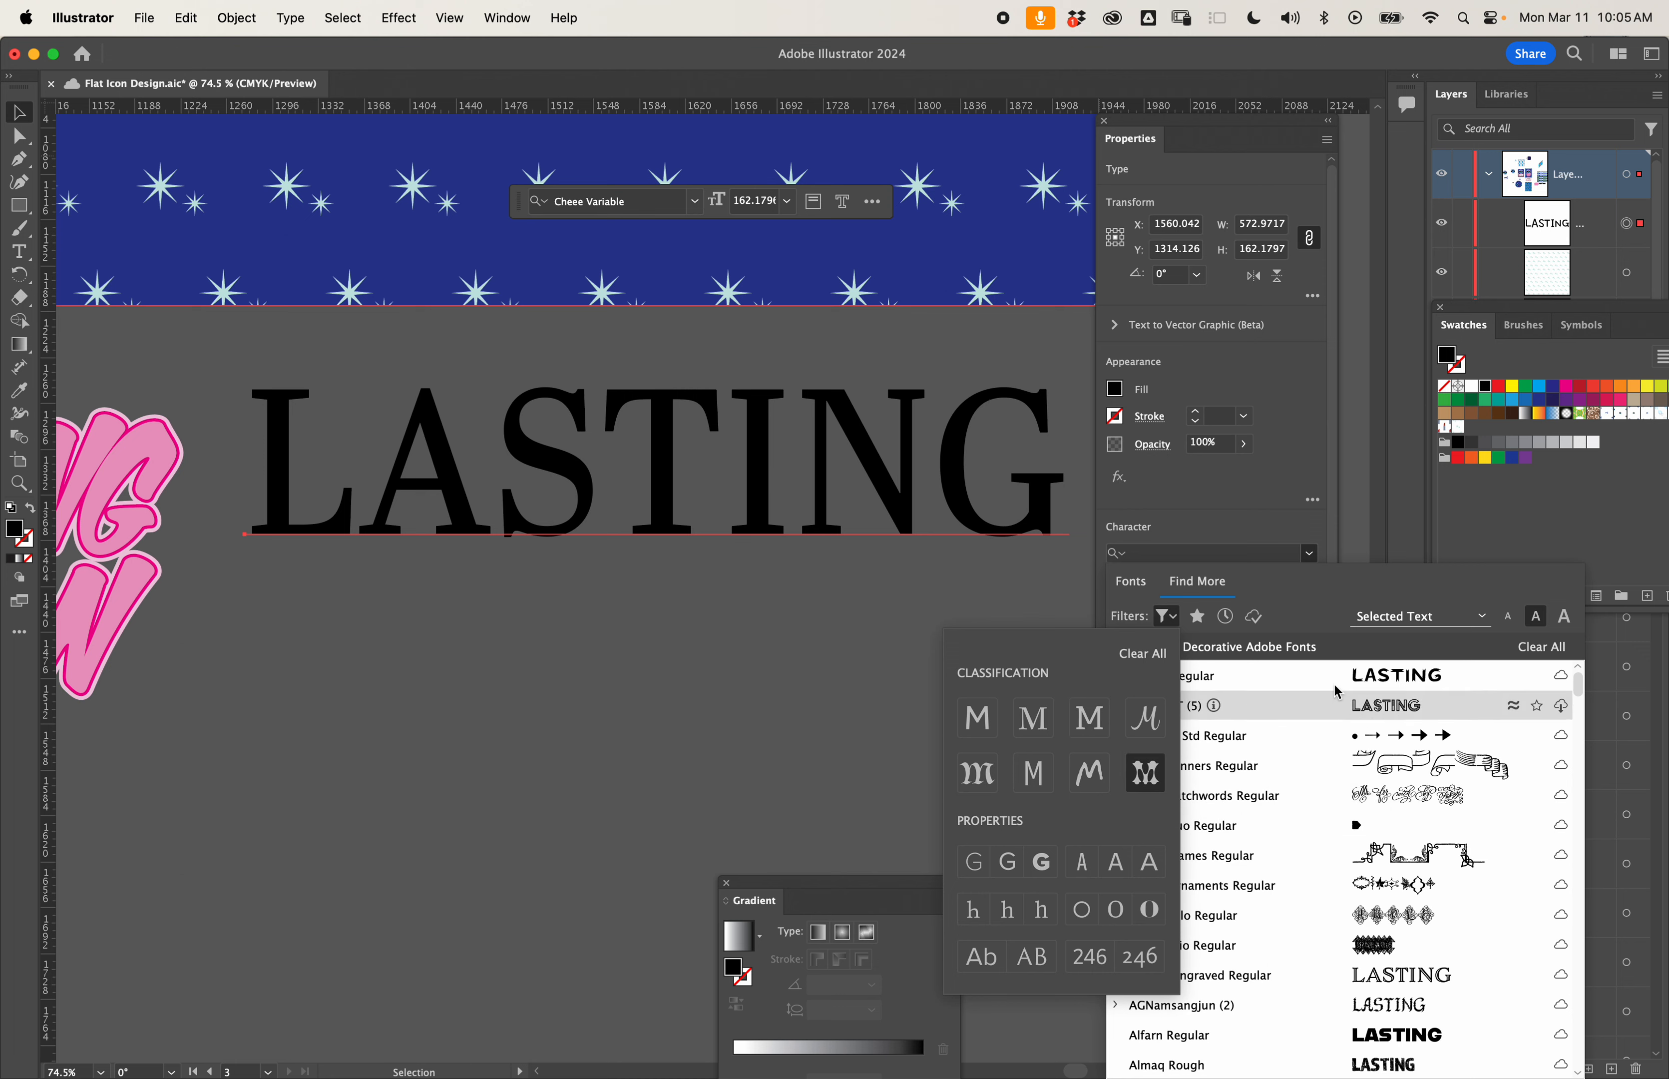
left_click(1359, 632)
- Activate the decorative Adobe font Blackcurrant and apply it to the LASTING text
scroll(1334, 771, "down", 4)
scroll(1335, 775, "down", 5)
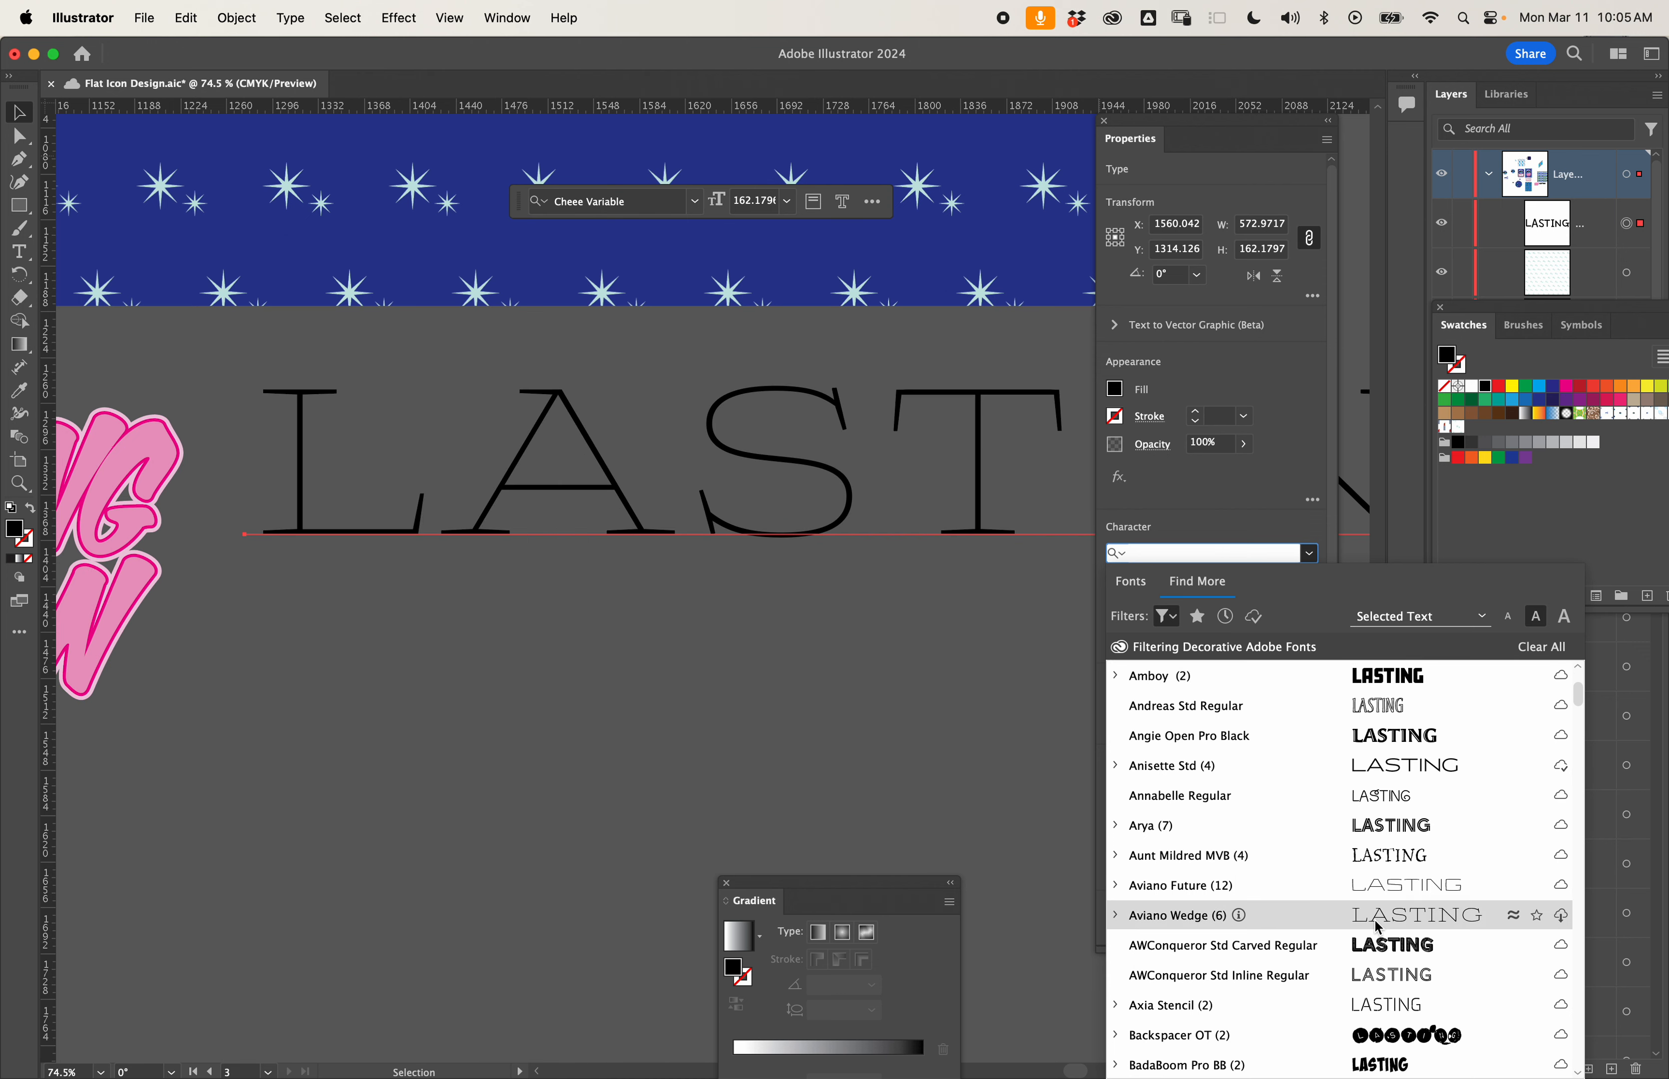
scroll(1367, 905, "down", 3)
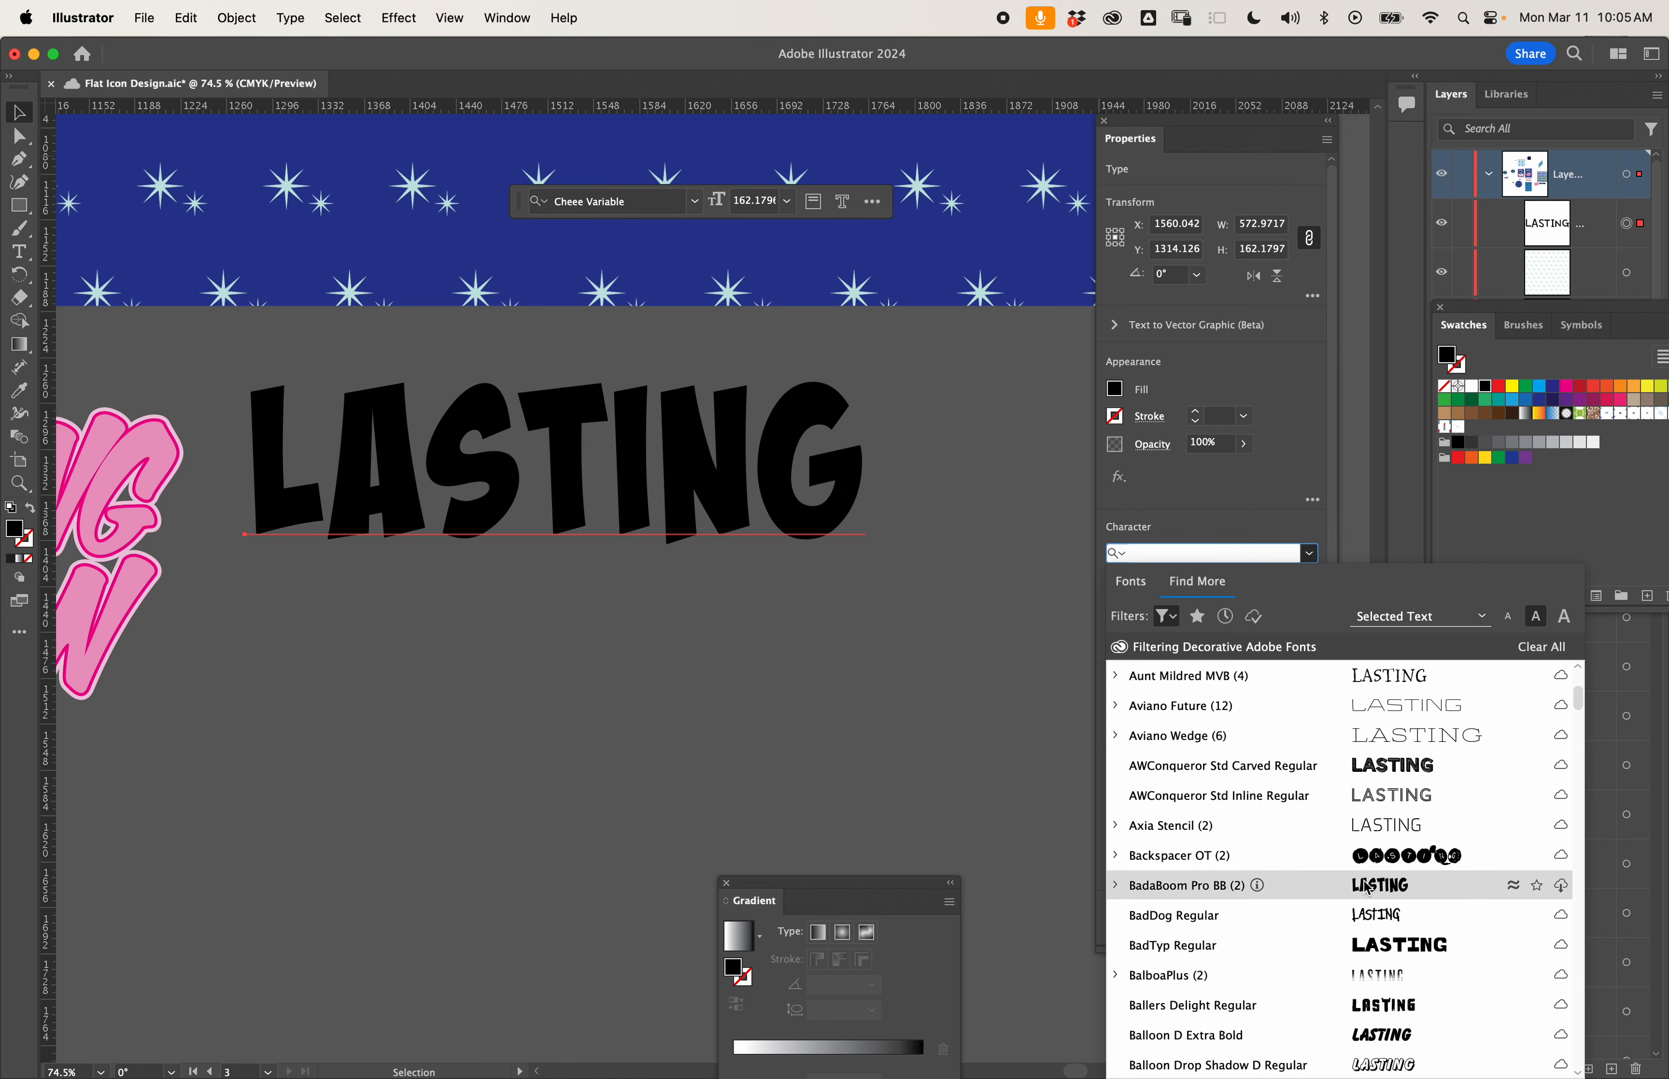
scroll(1367, 889, "down", 1)
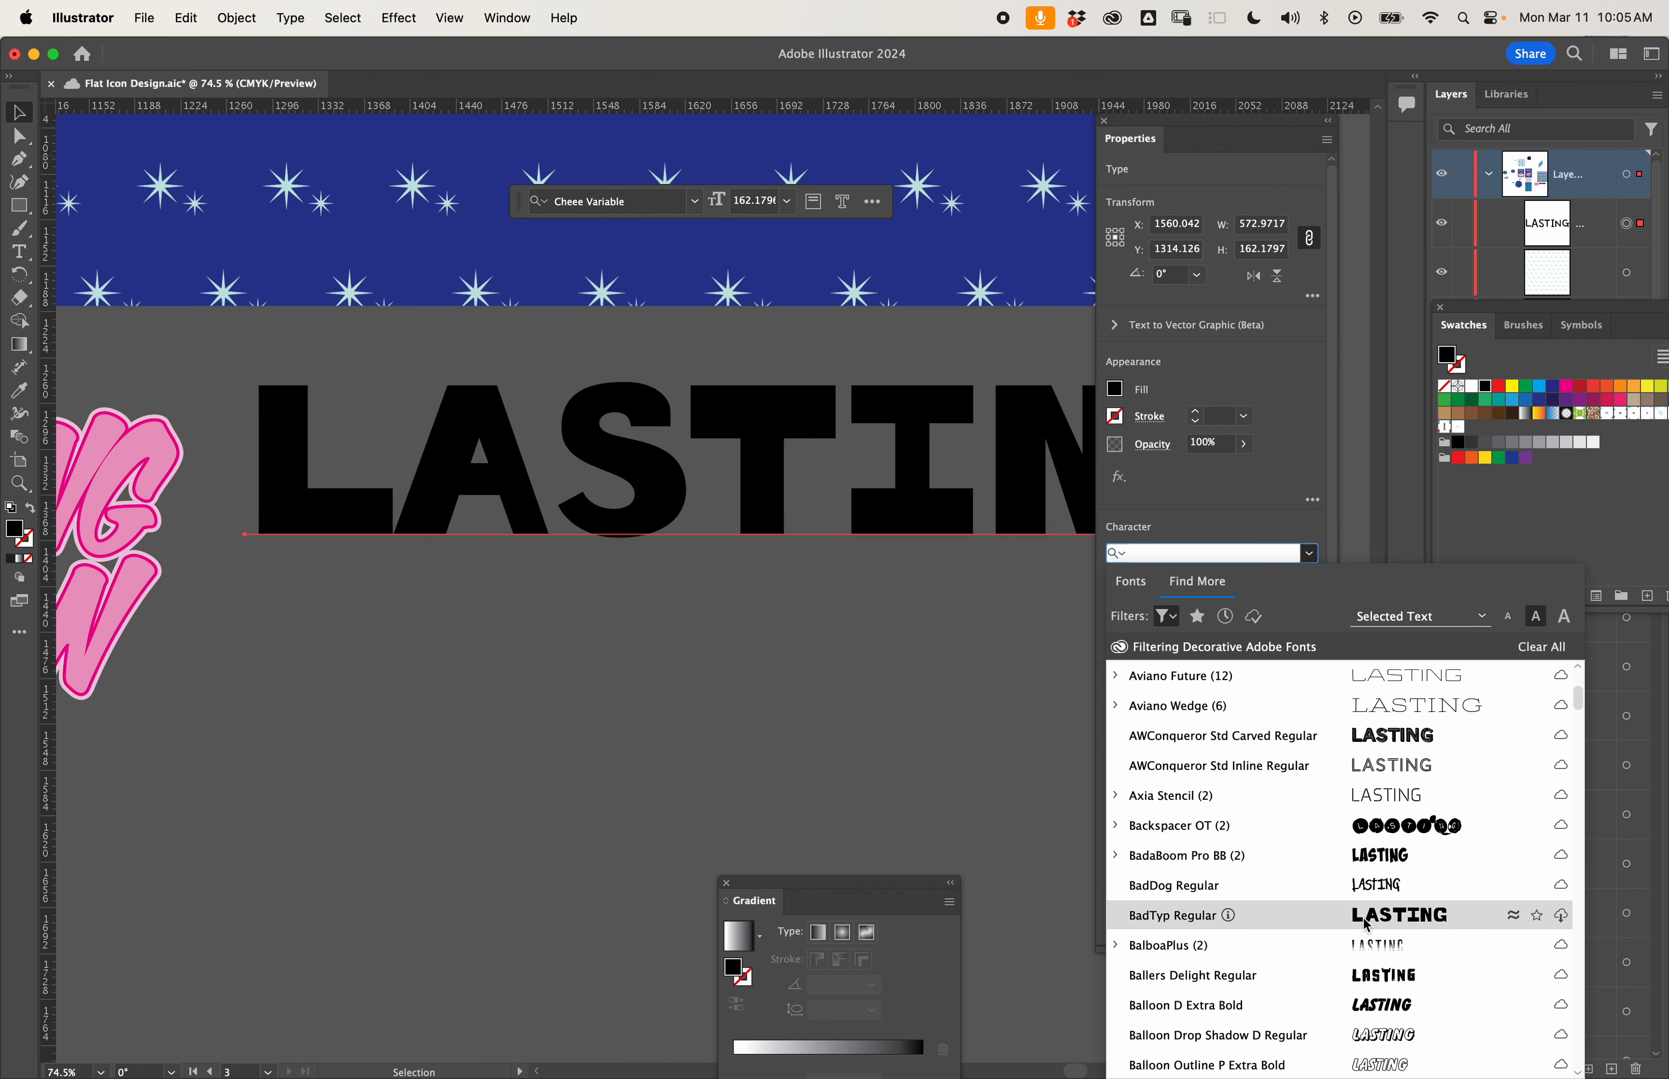
scroll(1365, 926, "down", 4)
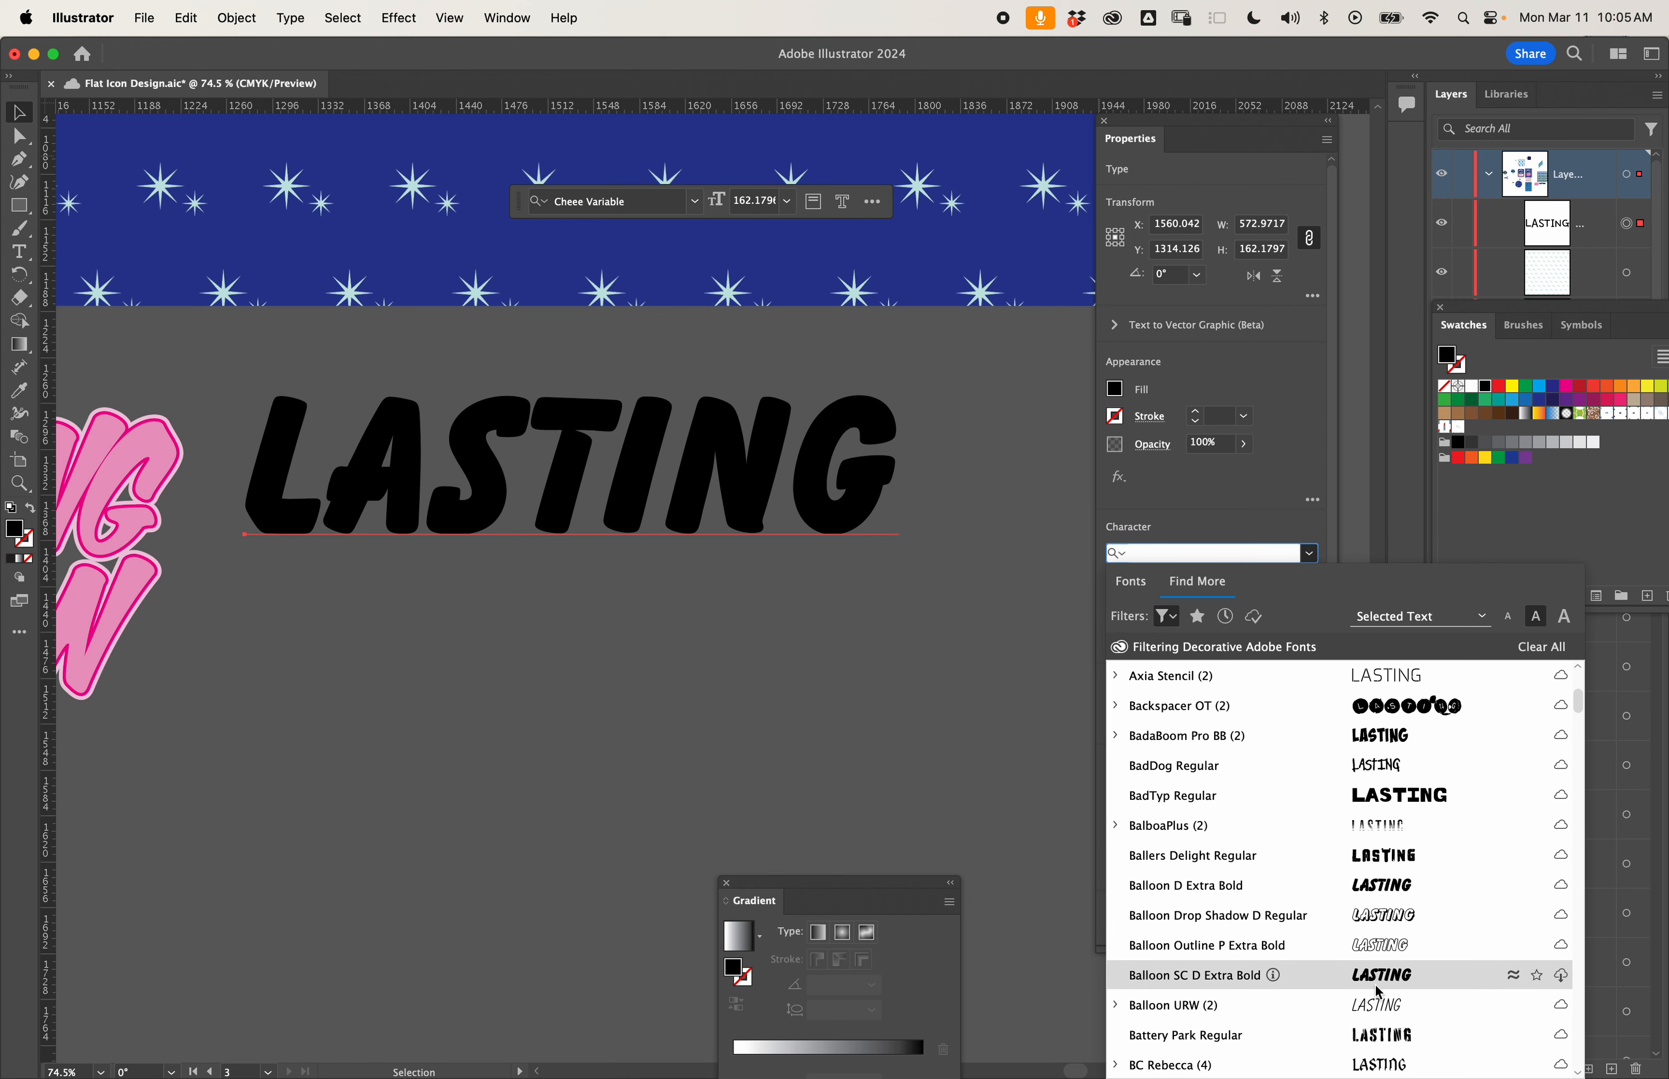
scroll(1377, 912, "down", 20)
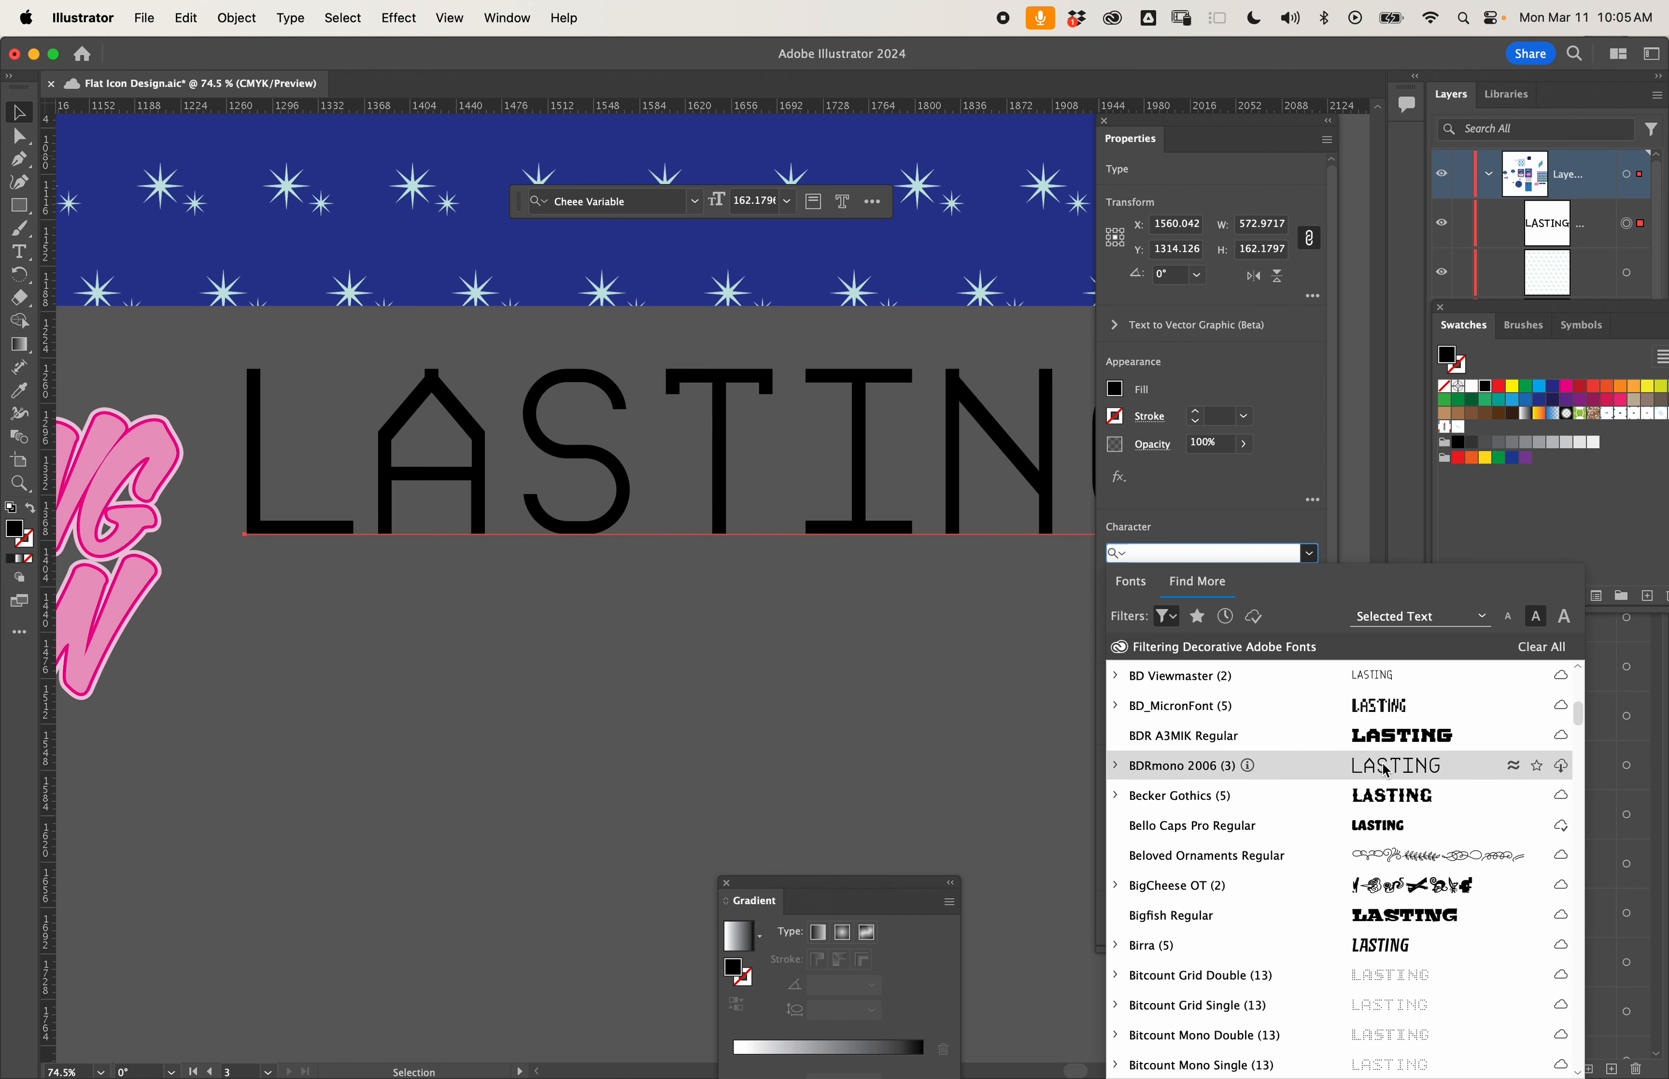
scroll(1385, 742, "down", 4)
scroll(1385, 742, "down", 11)
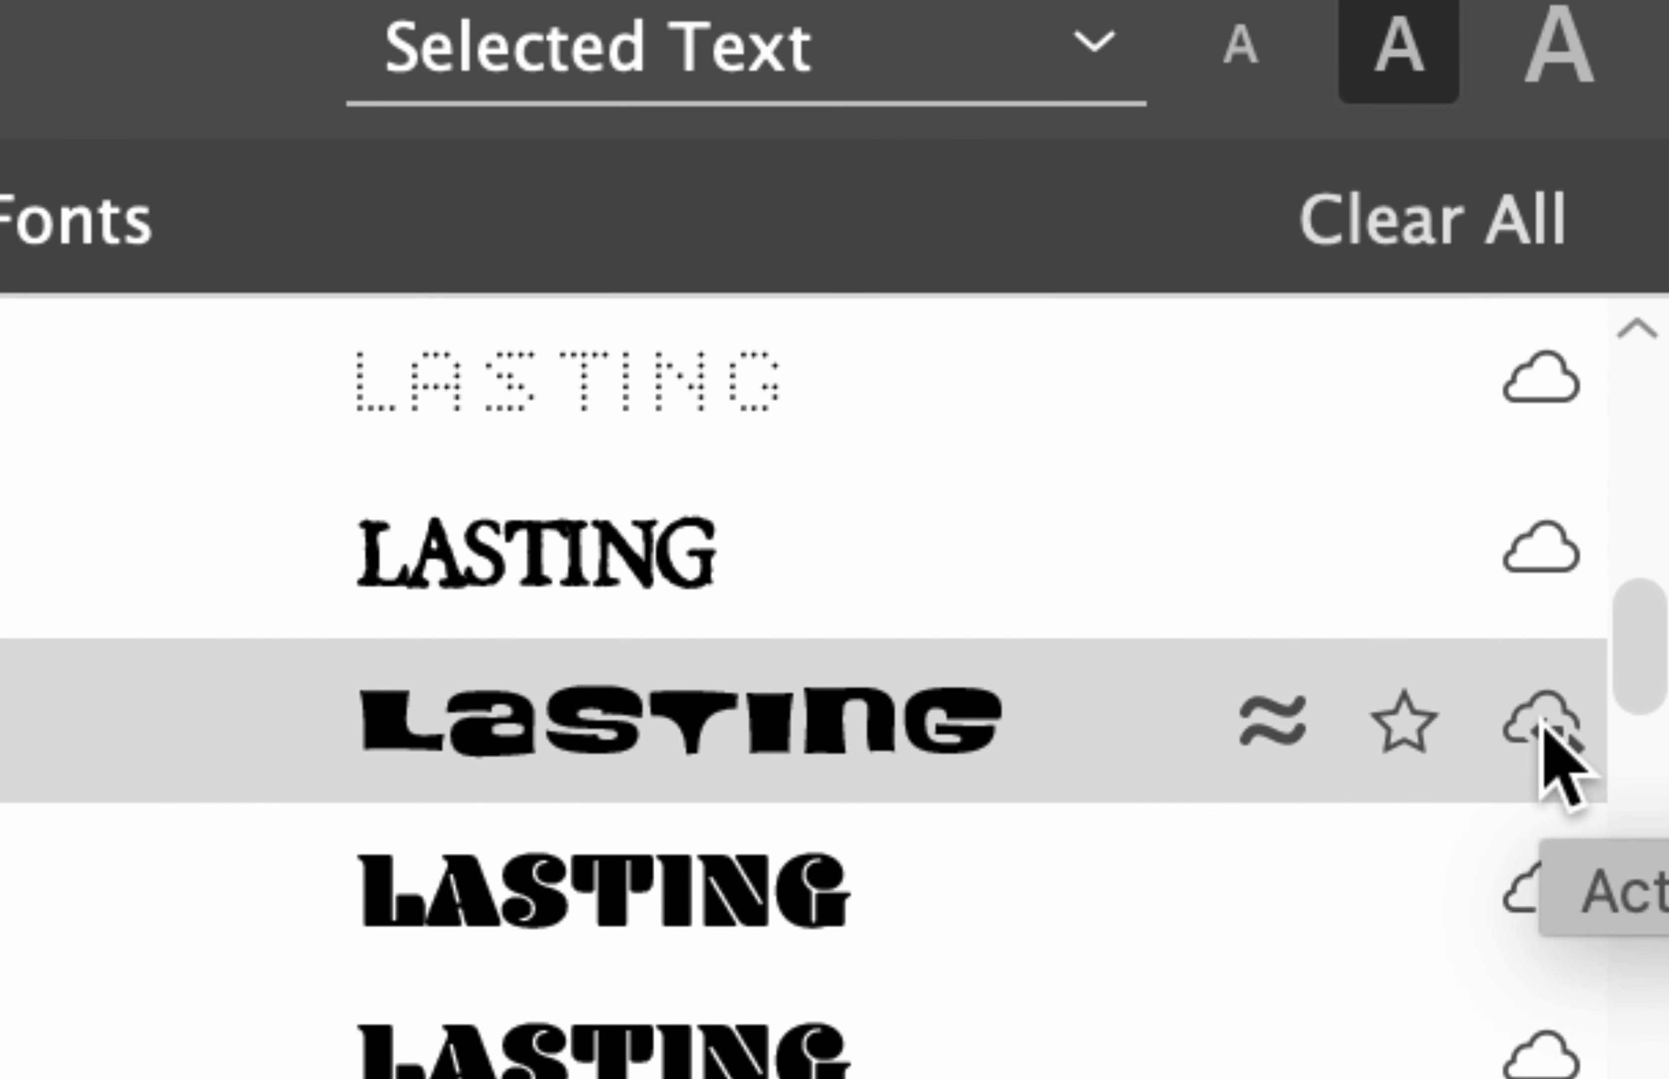
left_click(1543, 727)
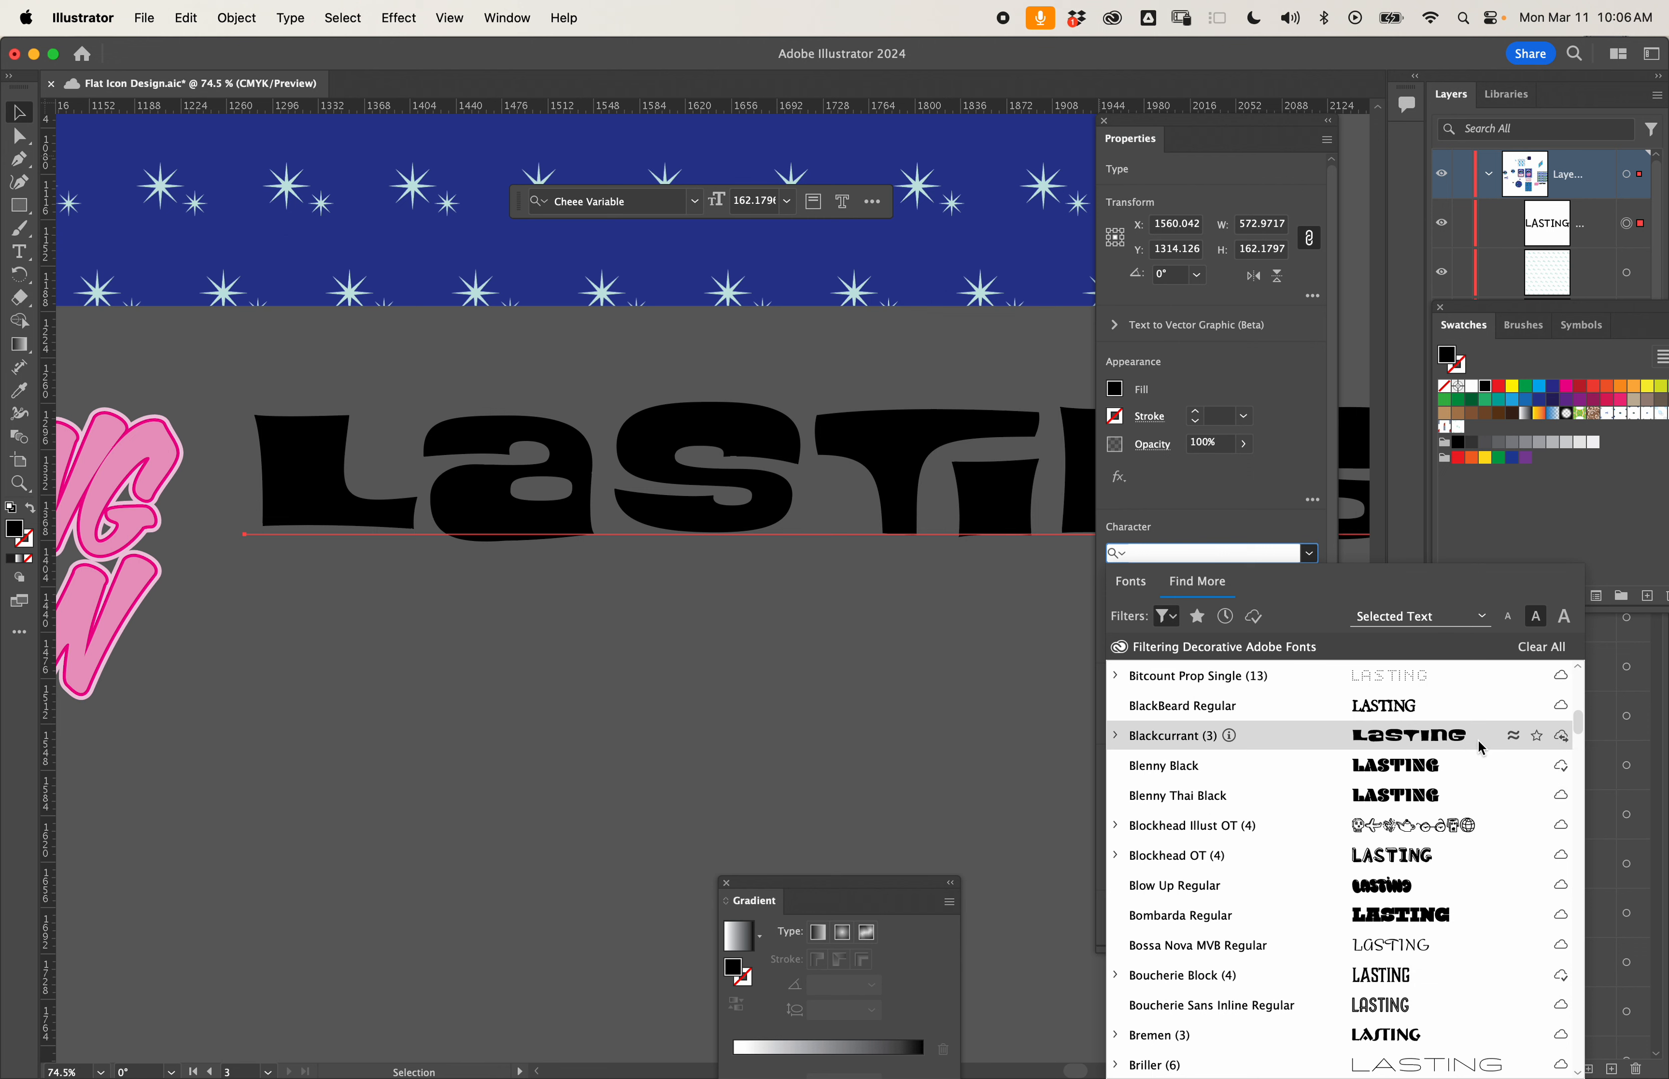
left_click(1408, 744)
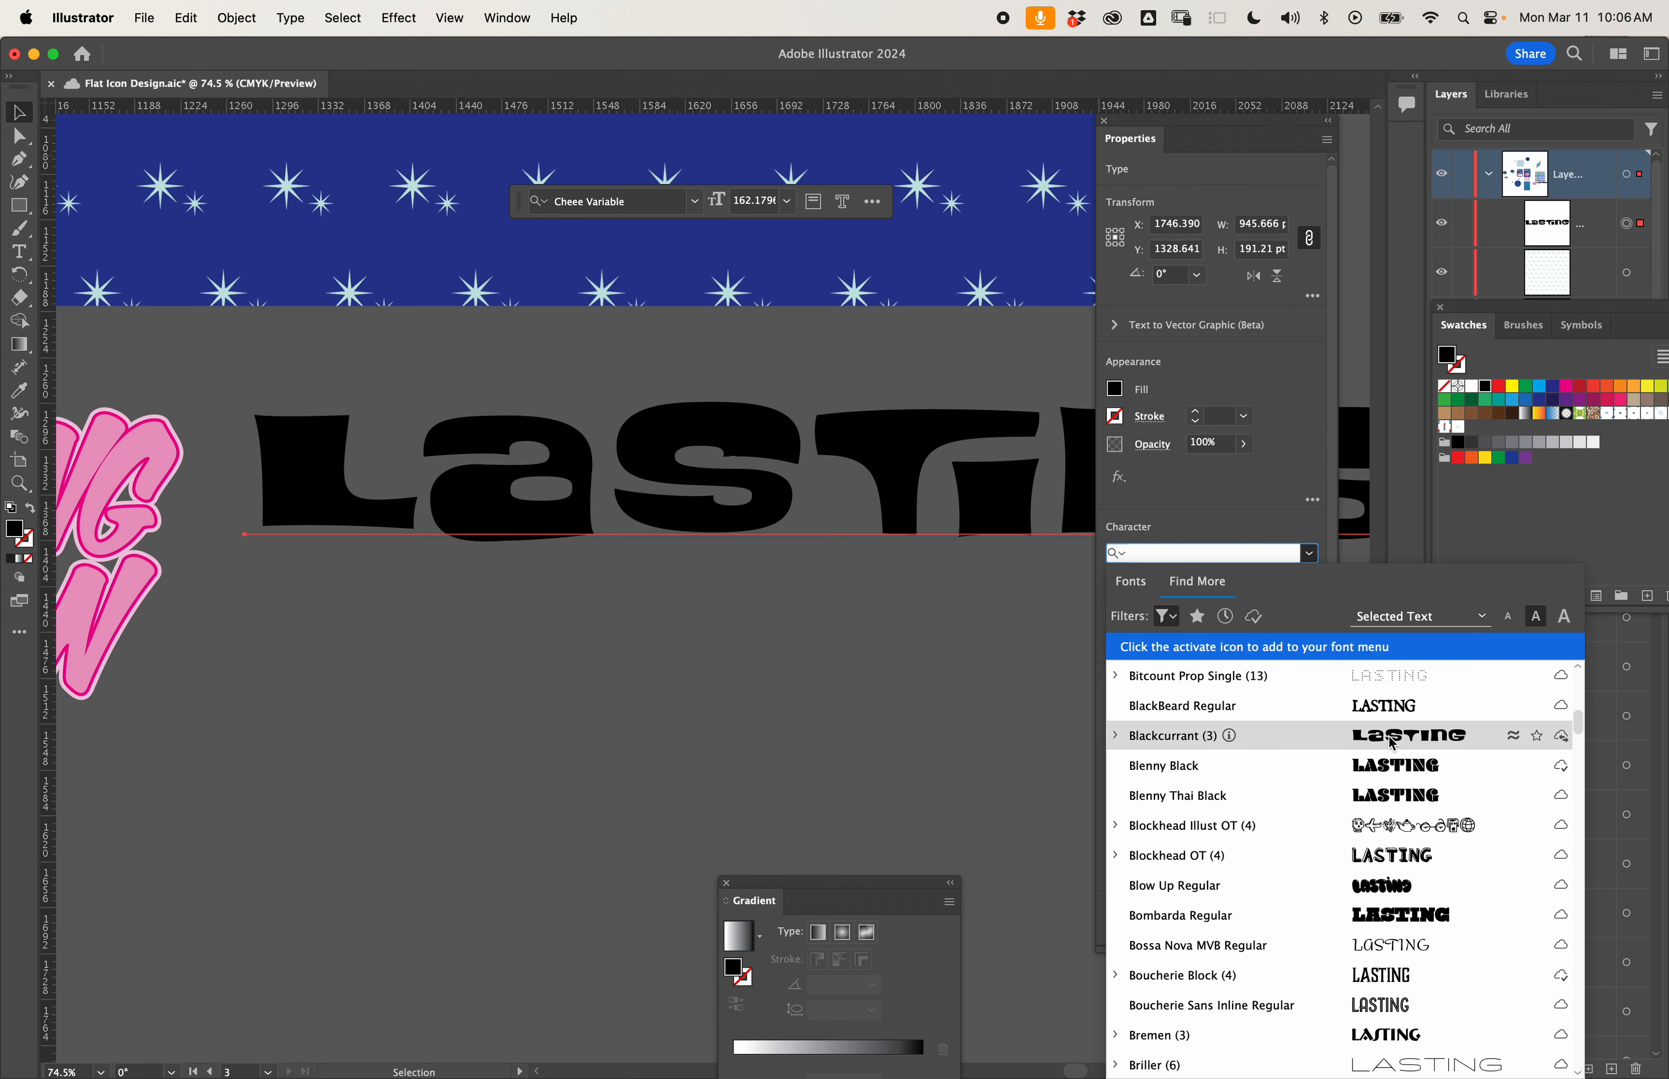
left_click(1437, 742)
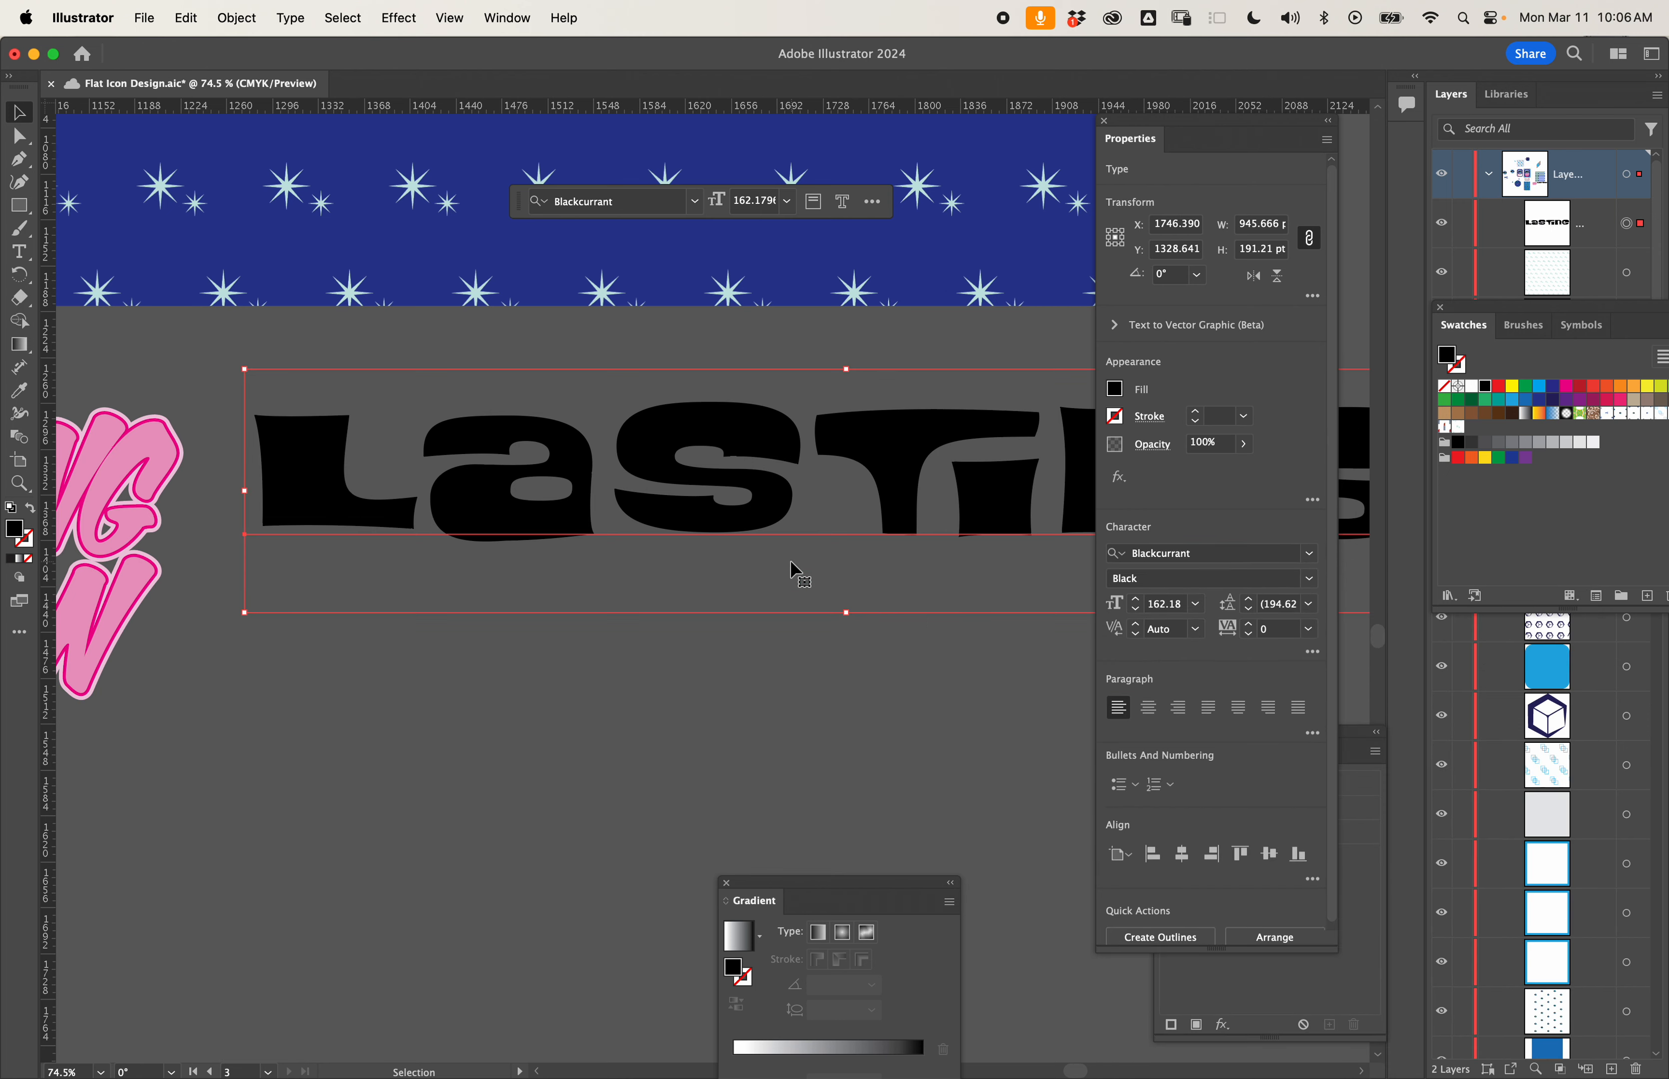
- Duplicate the LASTING text directly below the original and change the copy's wording to VISION
scroll(796, 572, "down", 5)
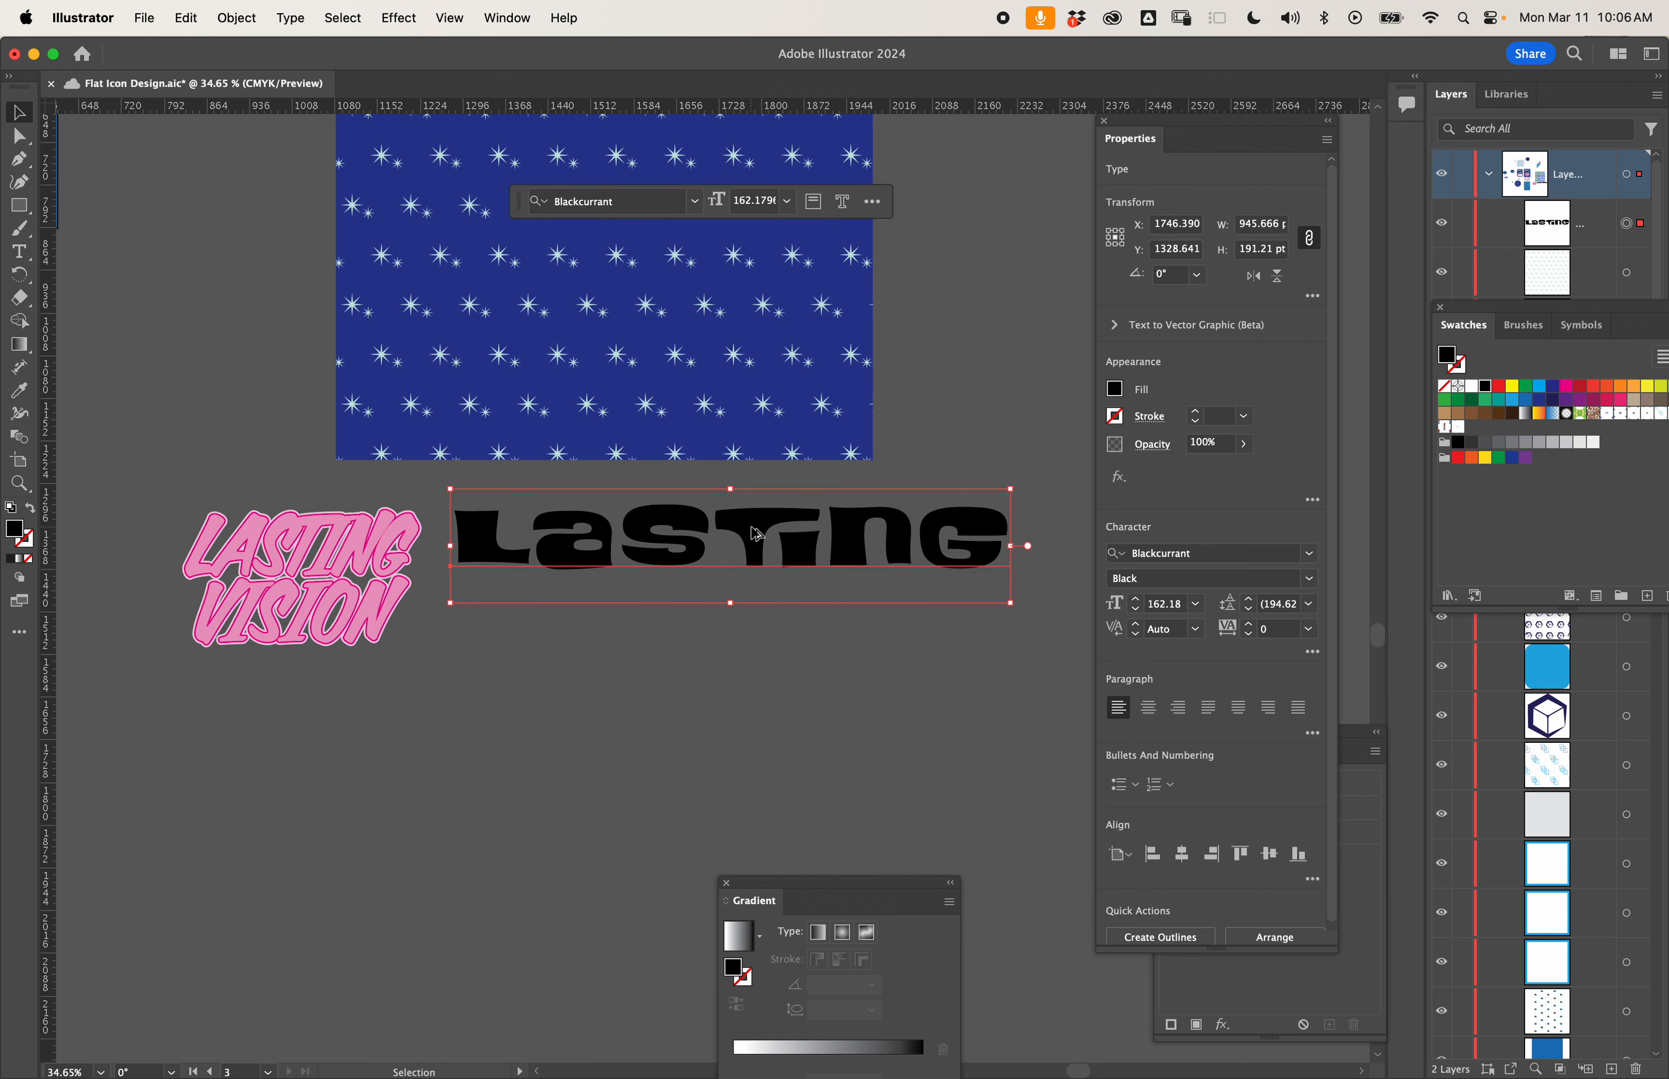
left_click_drag(754, 535, 756, 612)
double_click(756, 602)
type("VISION")
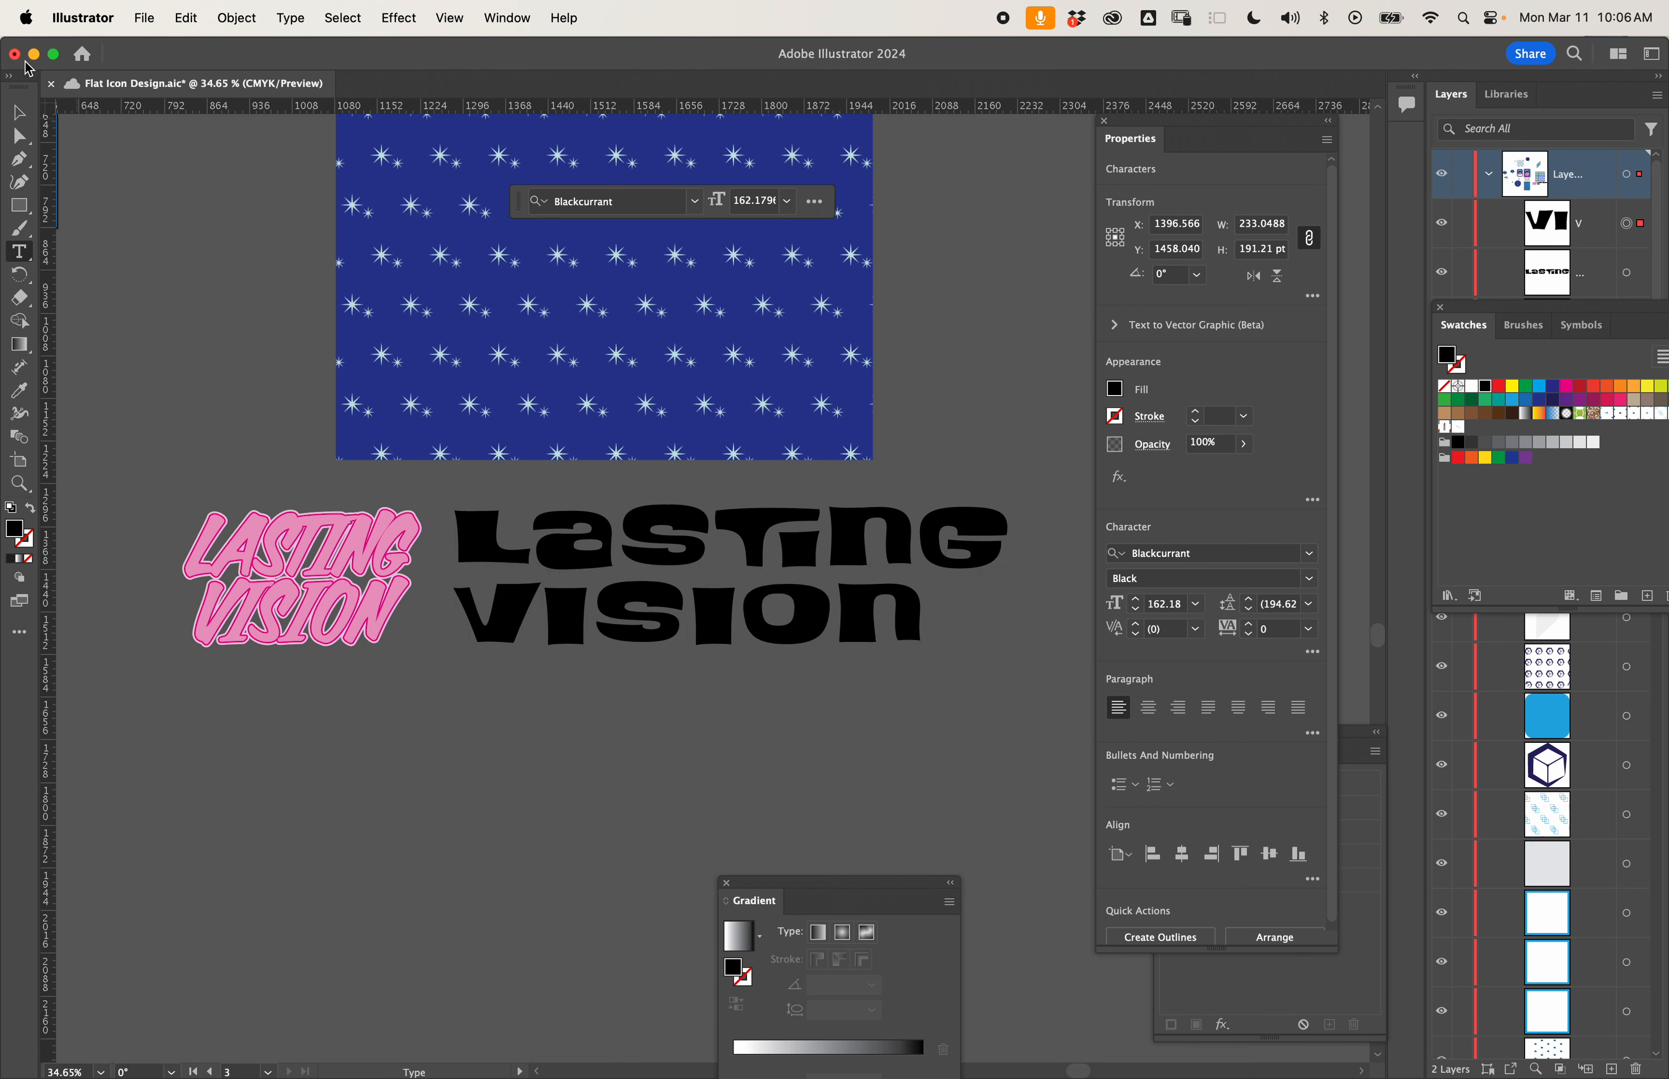
left_click(19, 114)
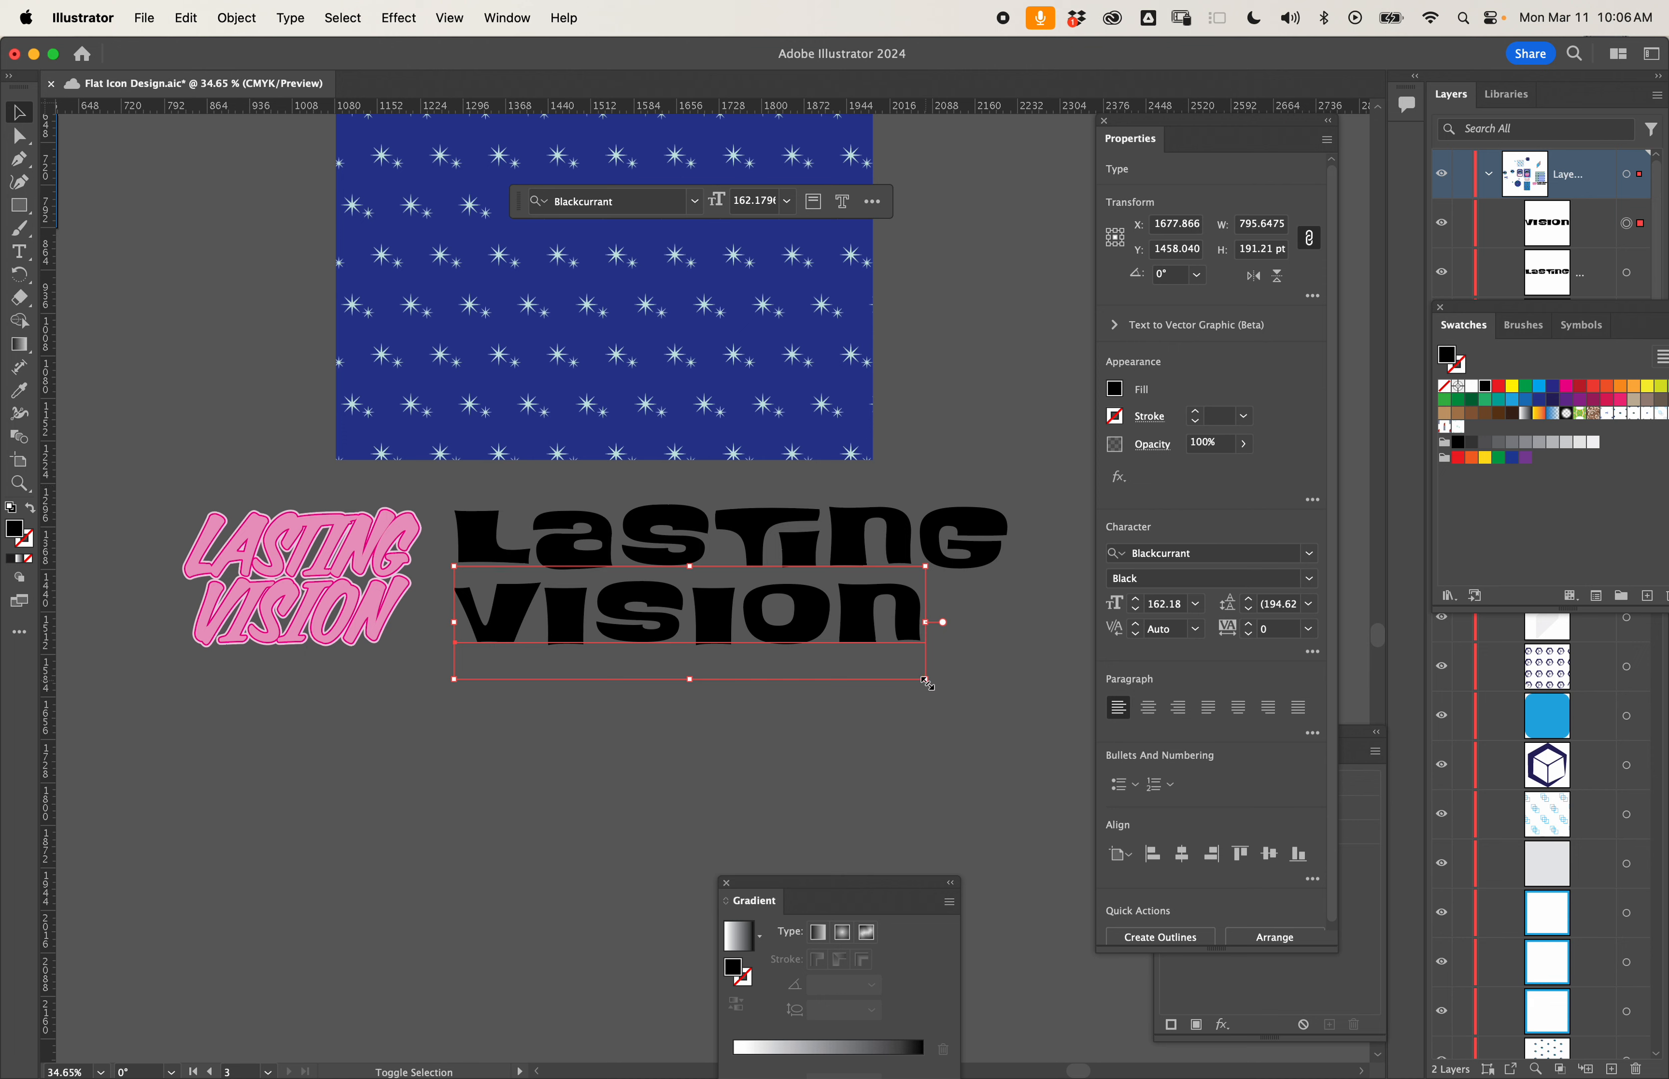
- Enlarge VISION to about 190 pt to match the width of LASTING, and move it up closer beneath that word
left_click_drag(927, 683, 1008, 724)
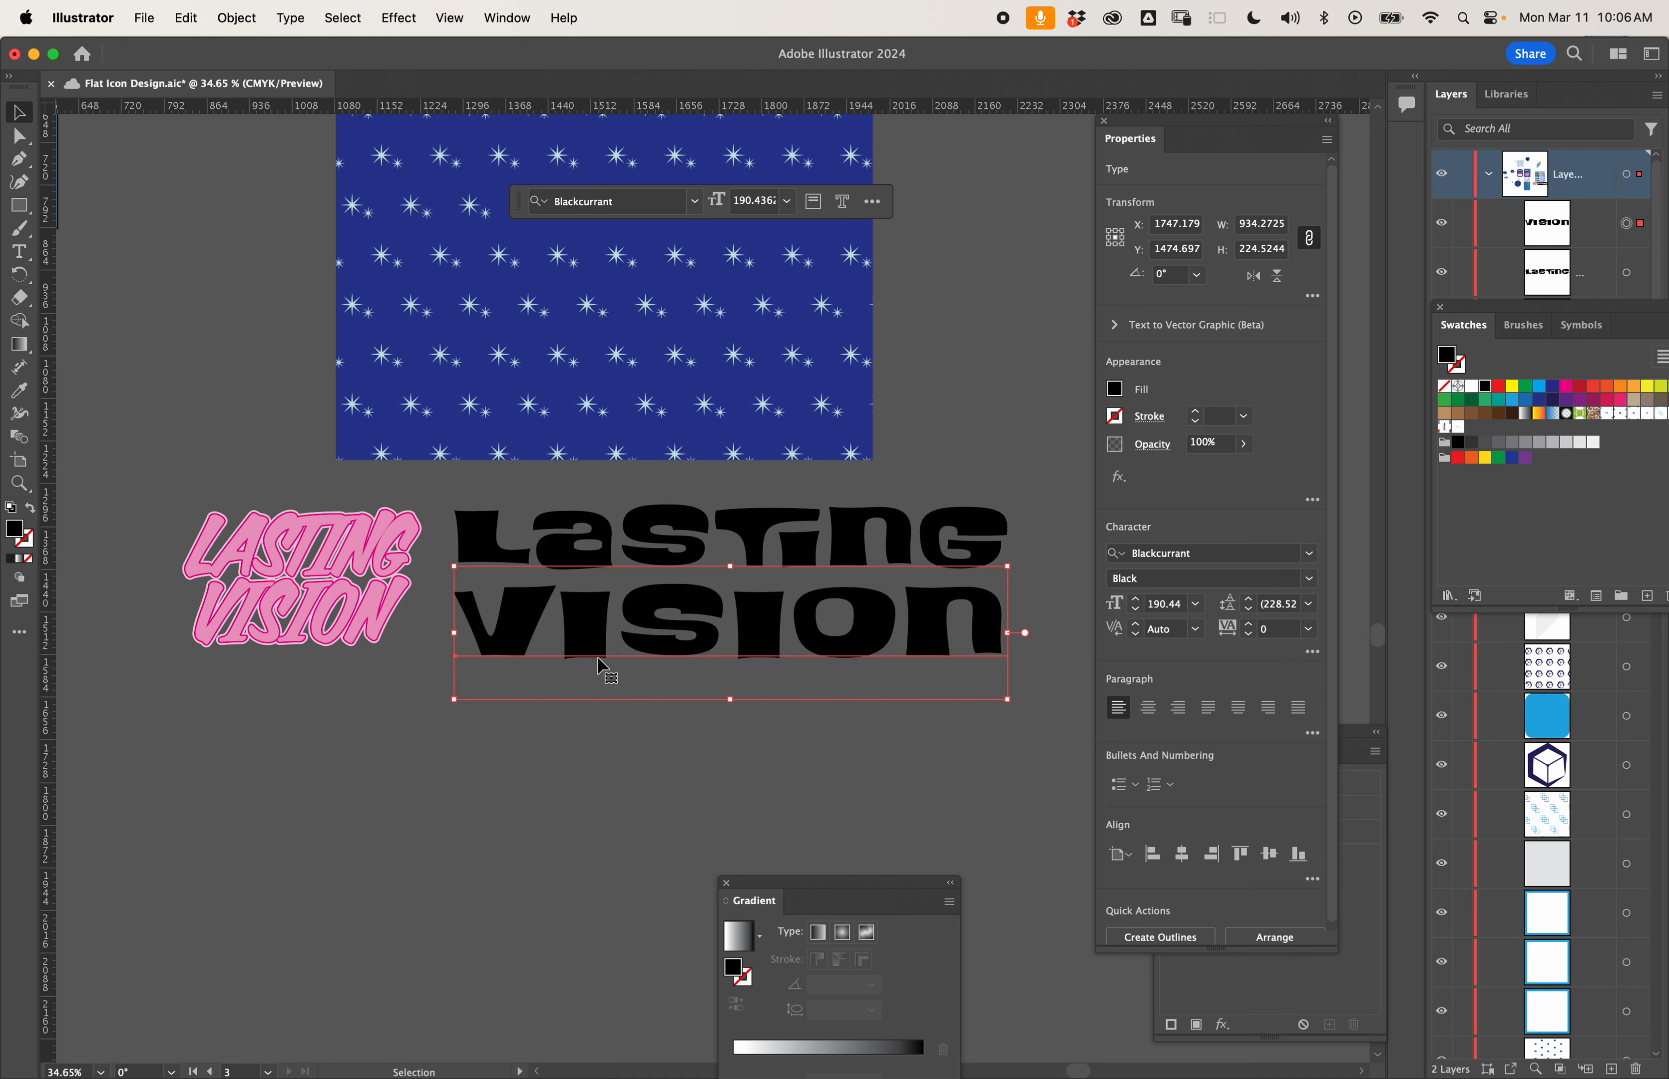
left_click_drag(1034, 490, 903, 648)
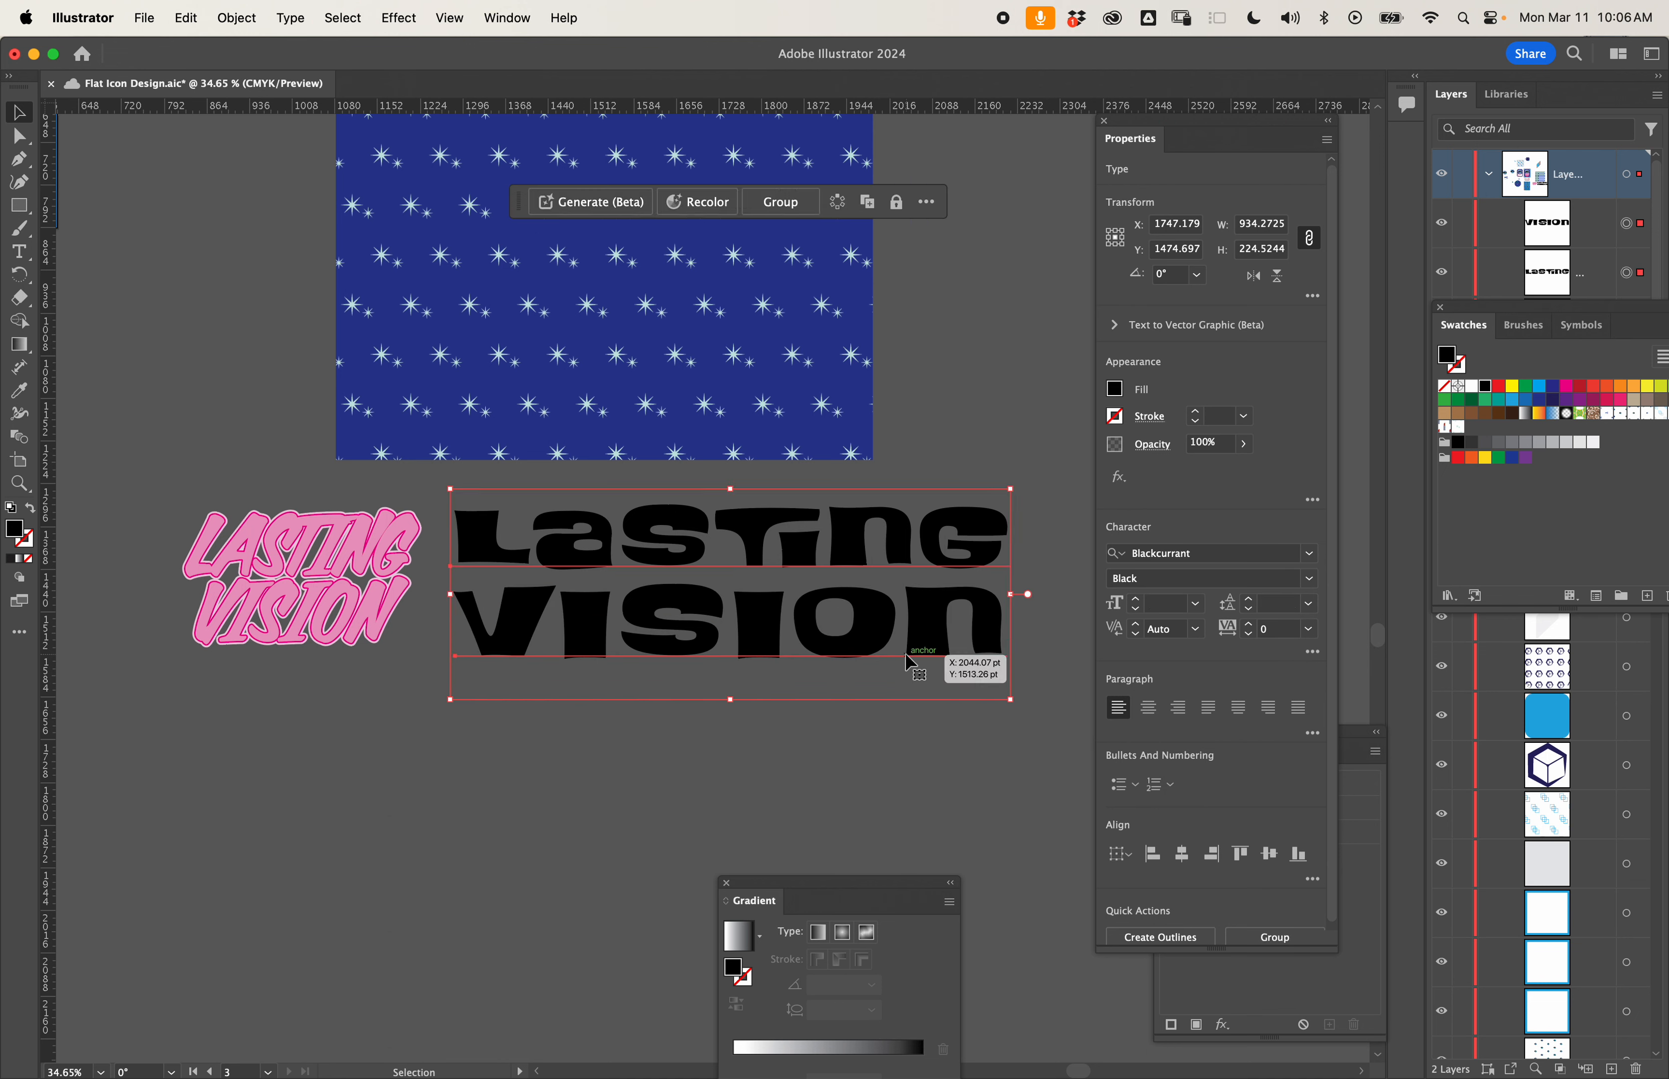
left_click(748, 757)
left_click_drag(739, 639, 744, 624)
- Select both LASTING and VISION and tighten their letter tracking to -80
left_click(742, 550, "shift")
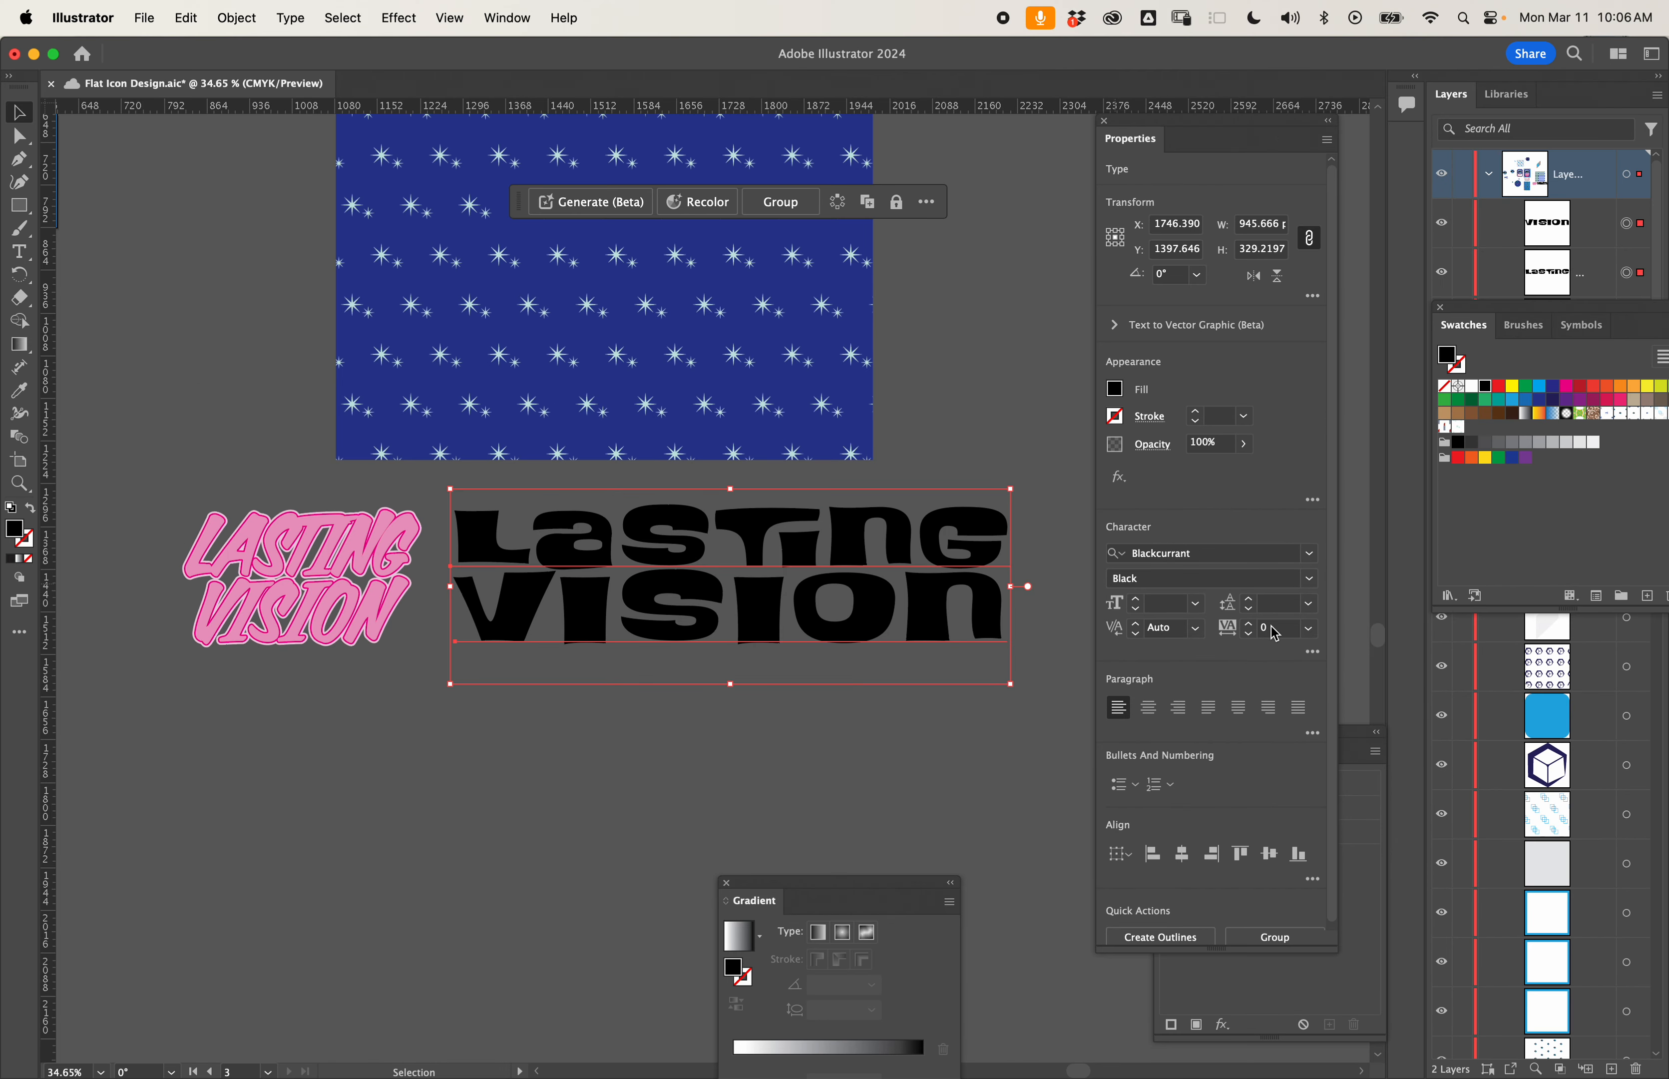
scroll(1274, 633, "down", 15)
scroll(1274, 633, "down", 20)
scroll(1274, 633, "up", 15)
scroll(1273, 634, "up", 4)
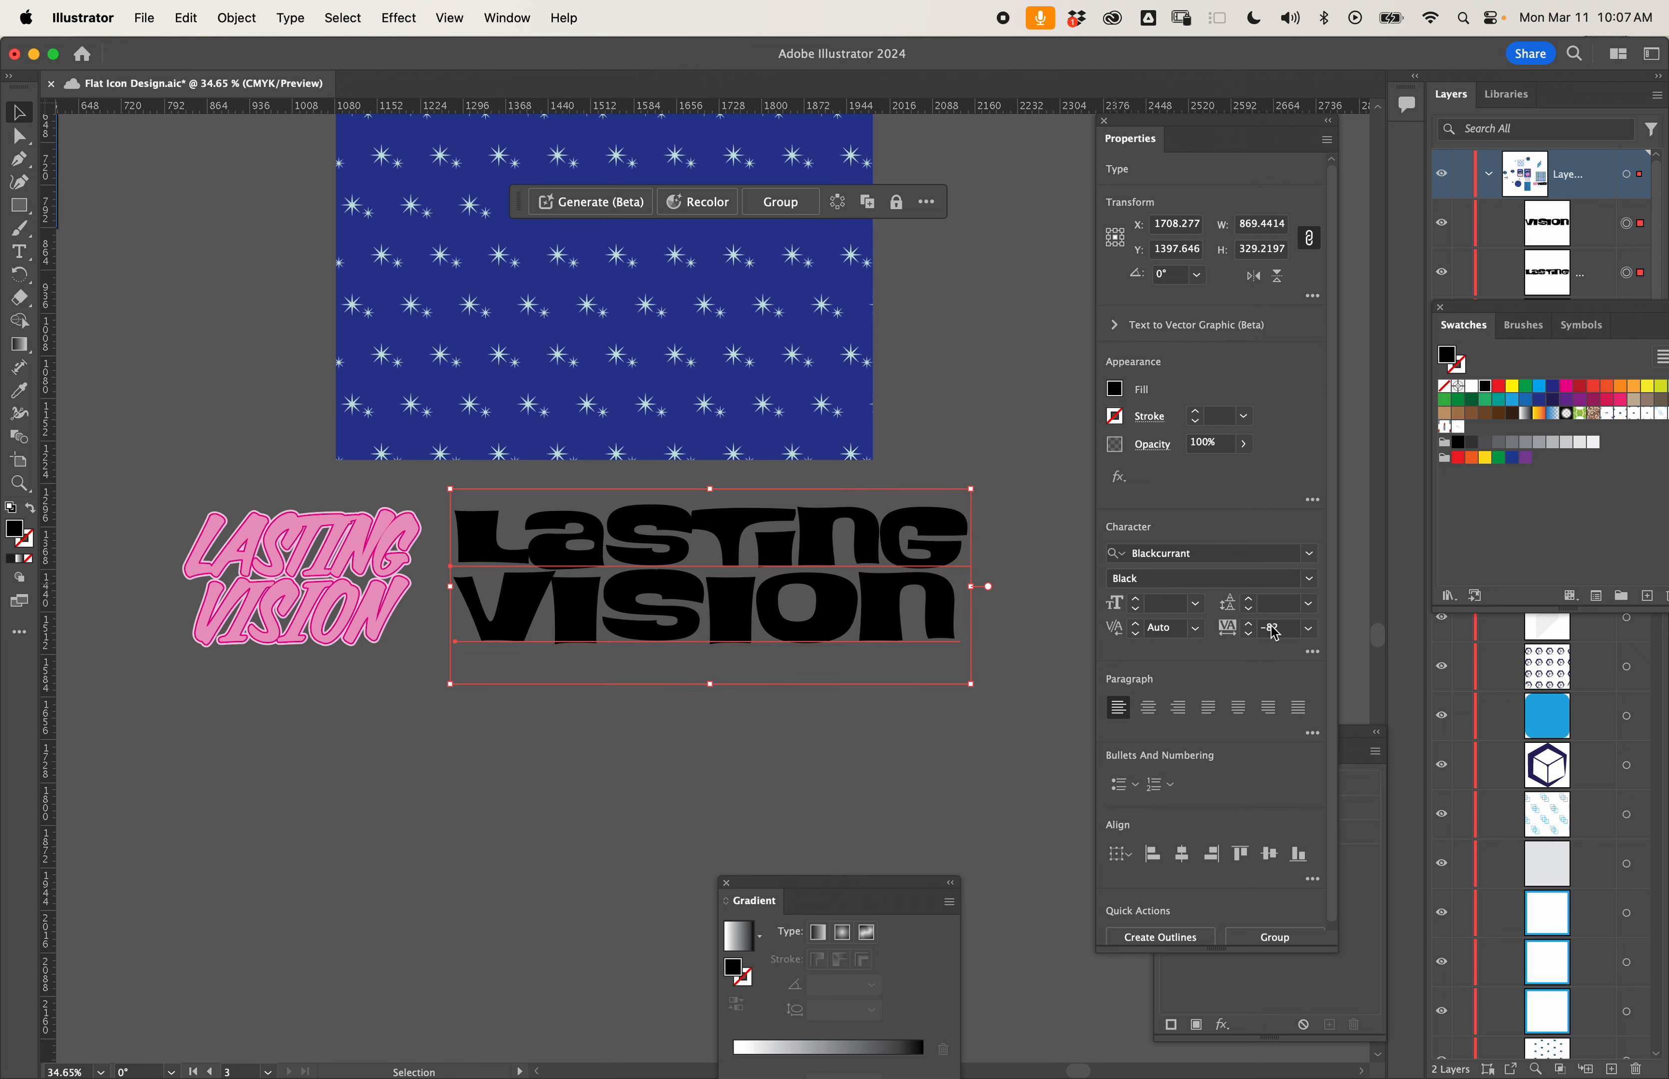
scroll(1273, 632, "up", 5)
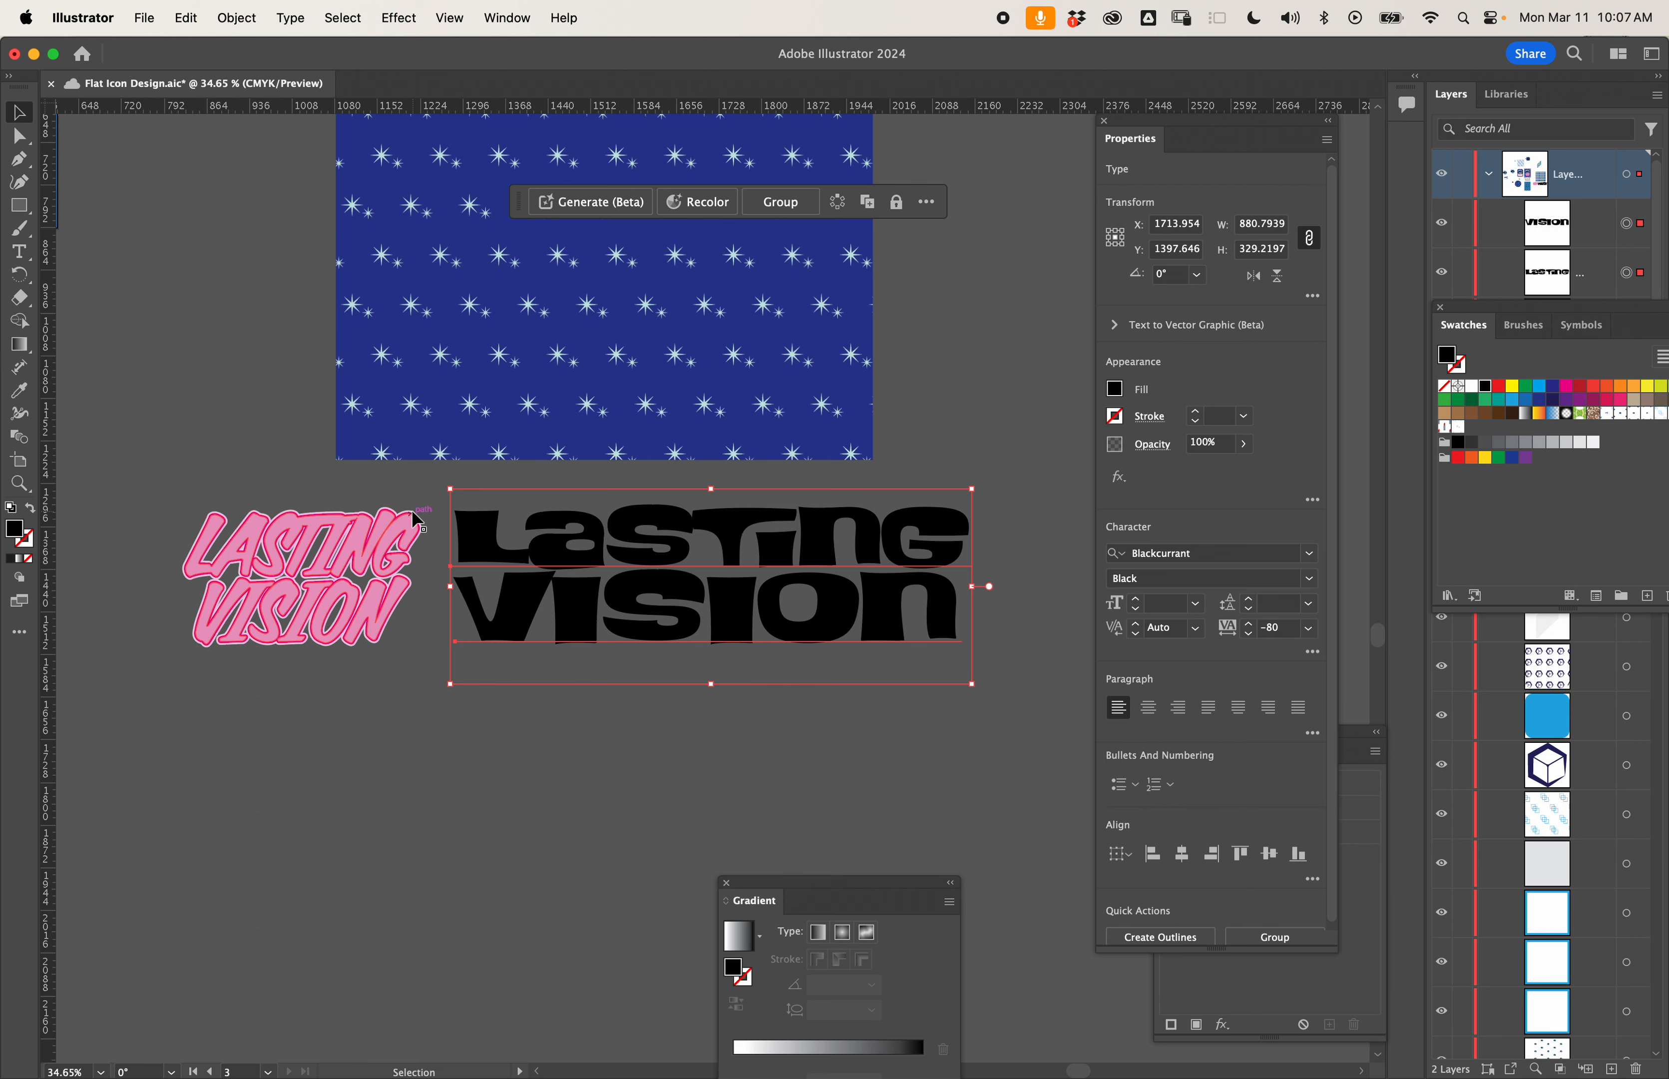
- Tighten the tracking of the letters "as" in LASTING to -111
double_click(613, 547)
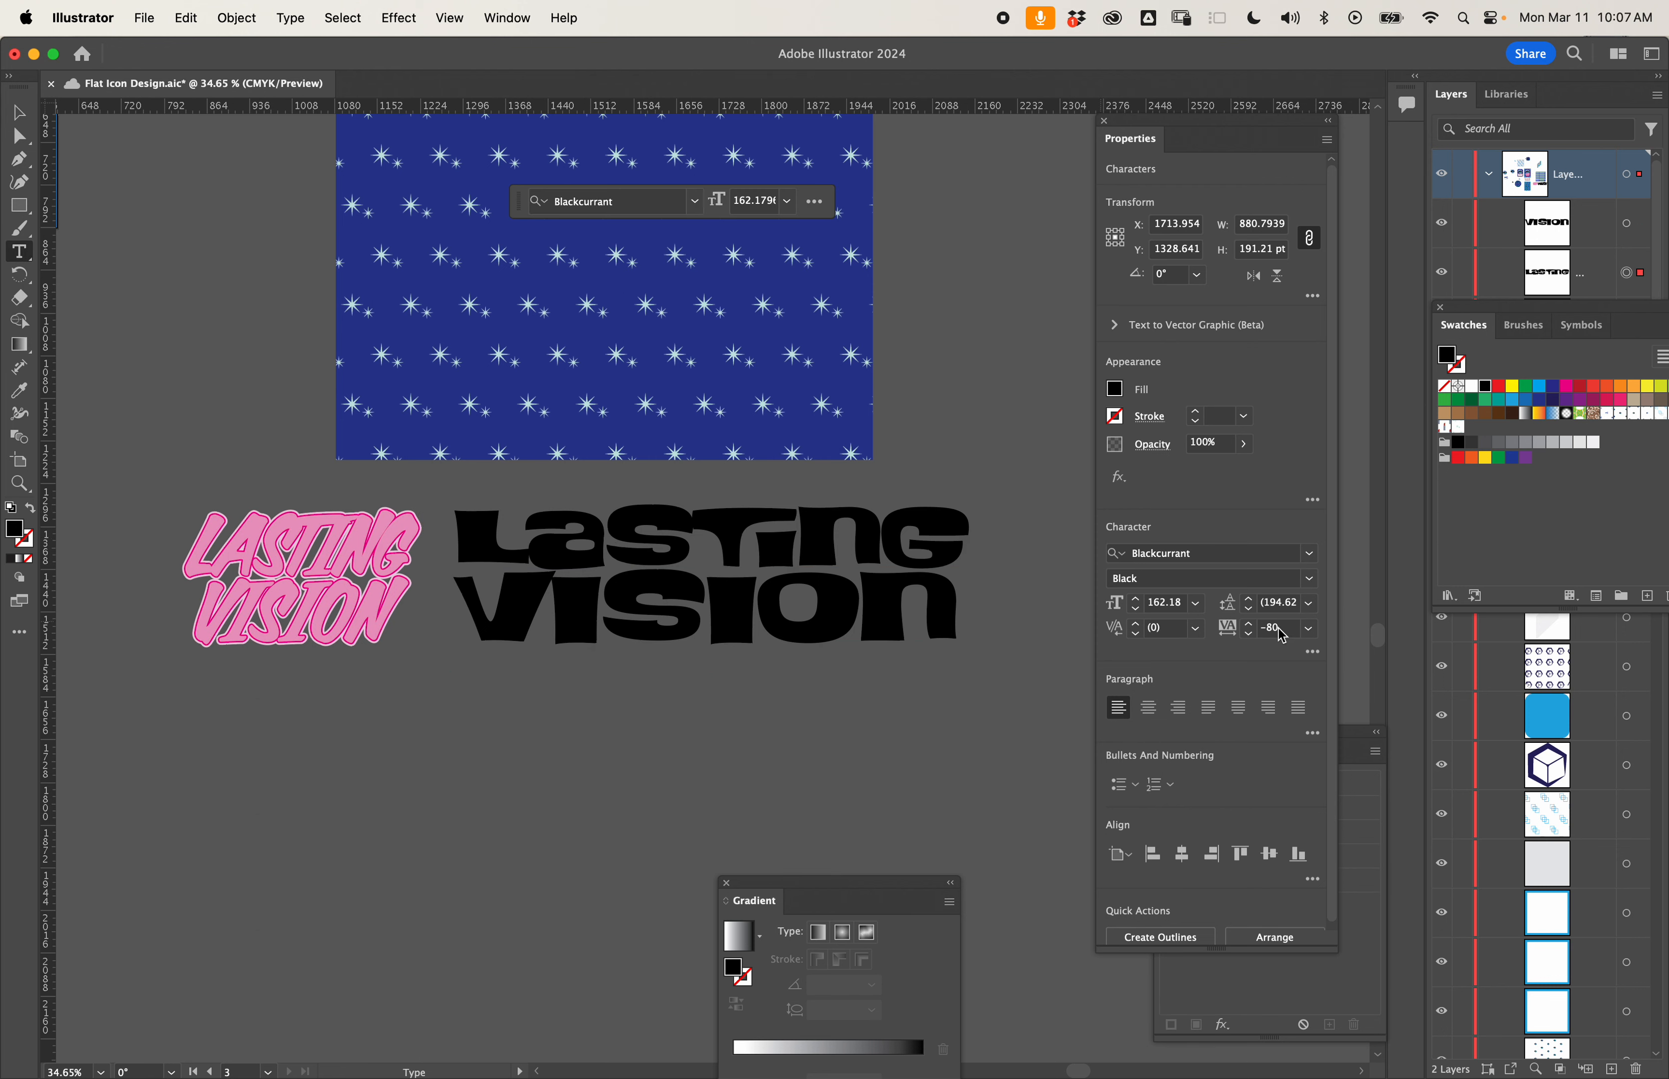
scroll(1281, 634, "down", 4)
left_click_drag(529, 536, 722, 536)
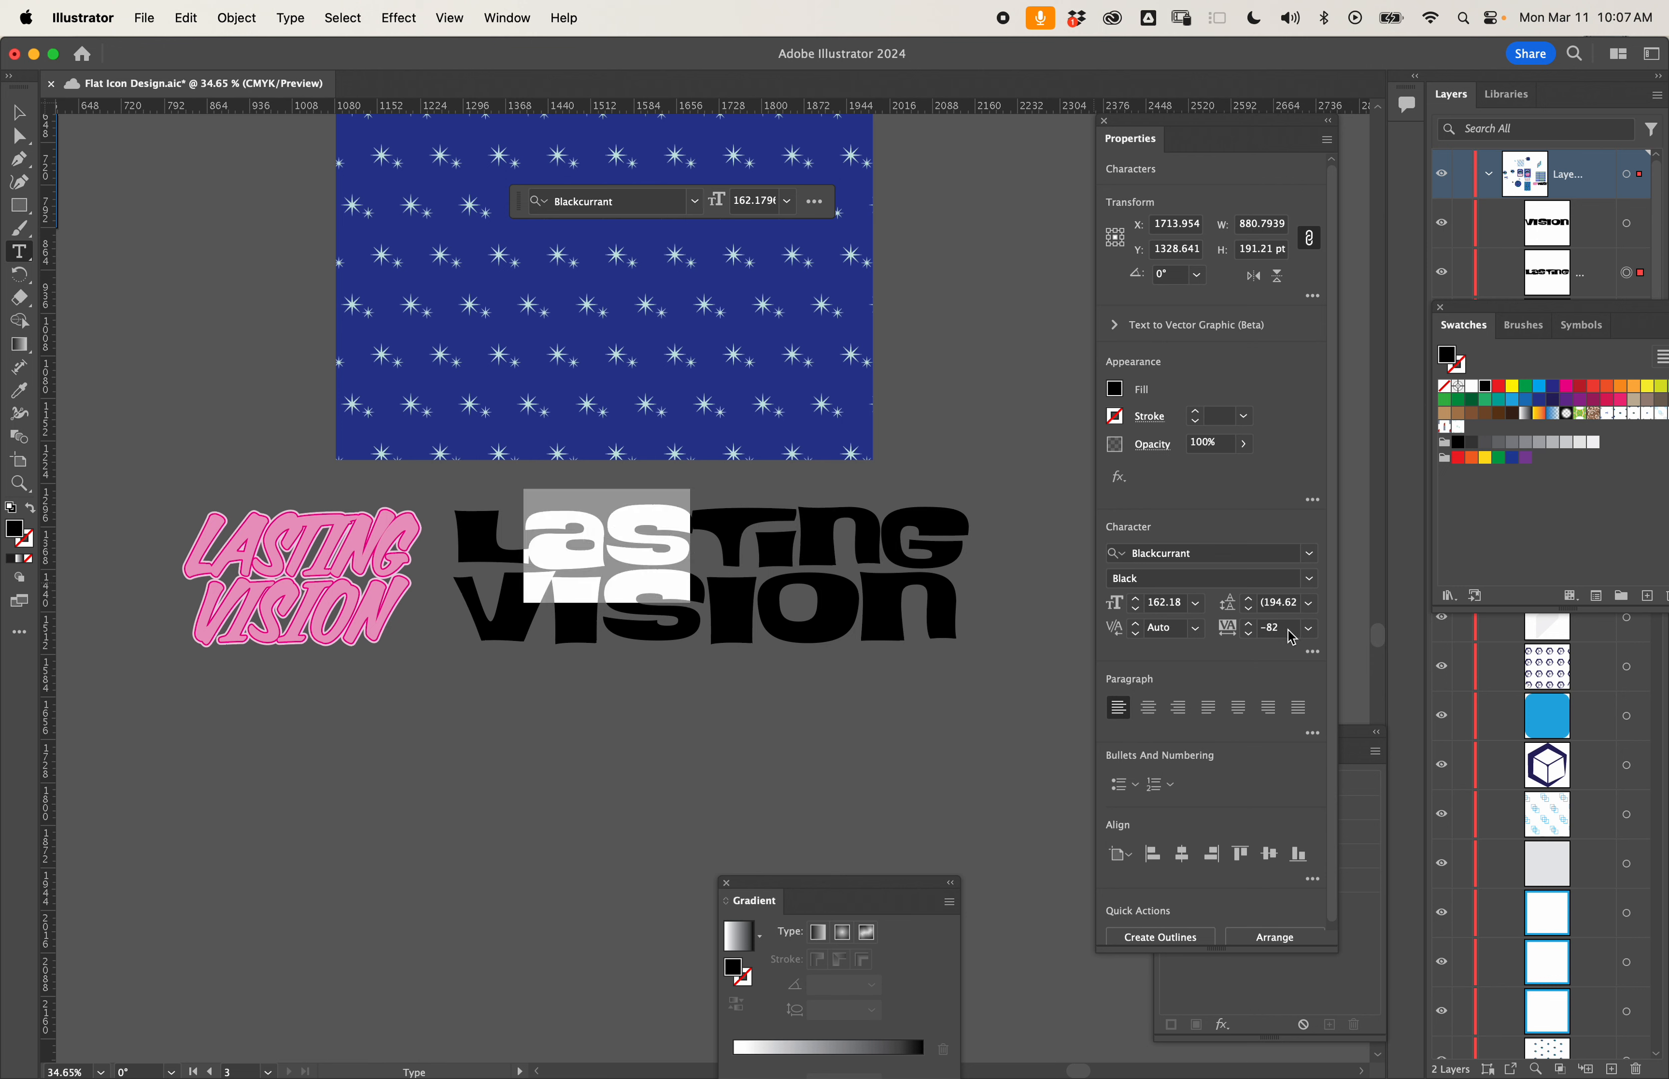
scroll(1291, 636, "down", 15)
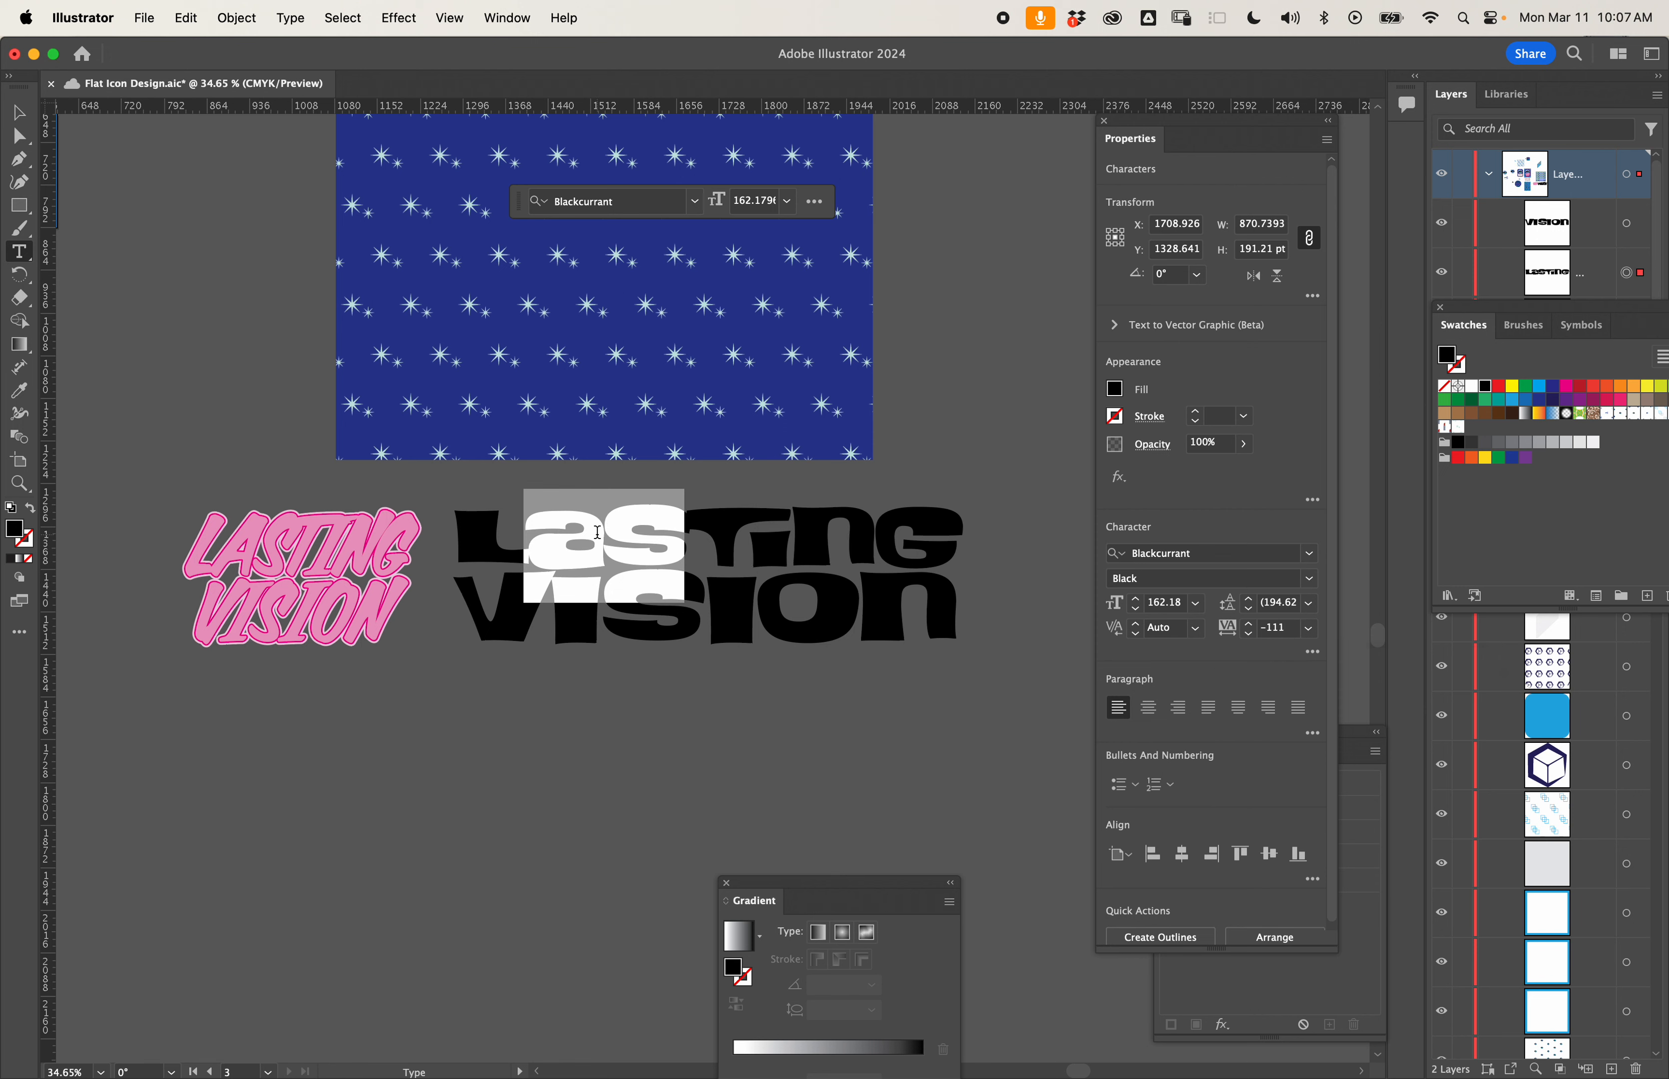
left_click(742, 618)
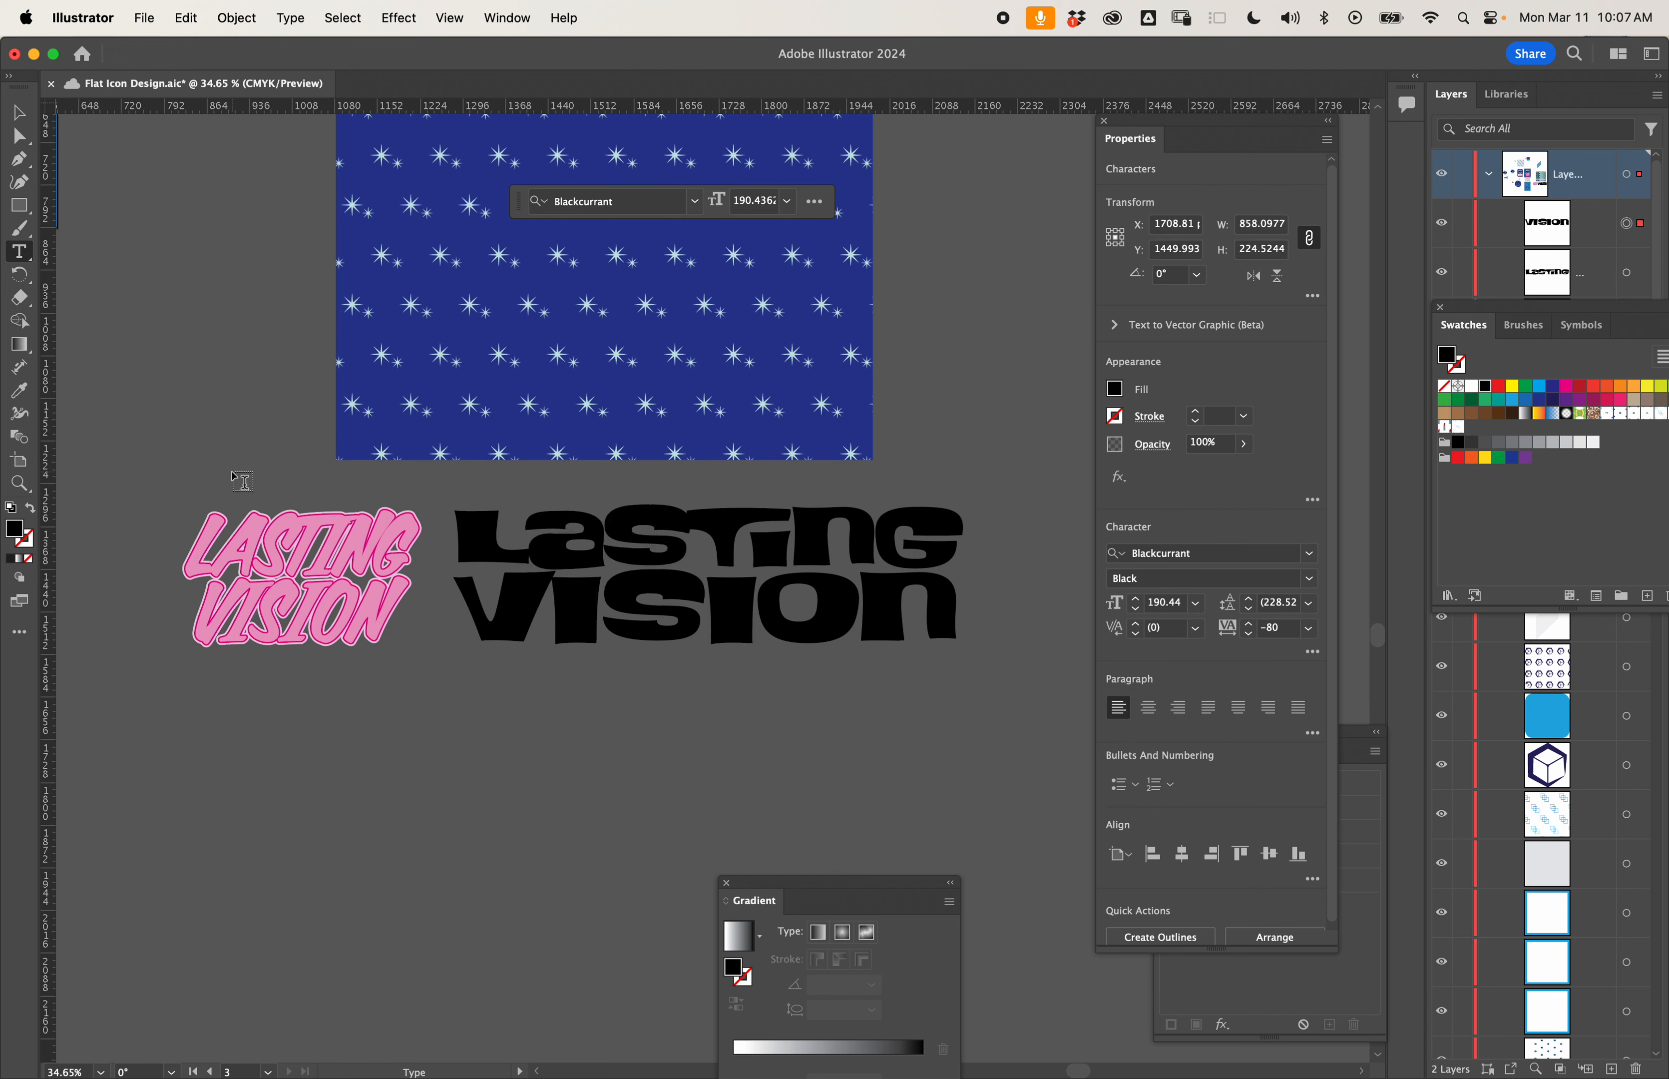
key("Escape")
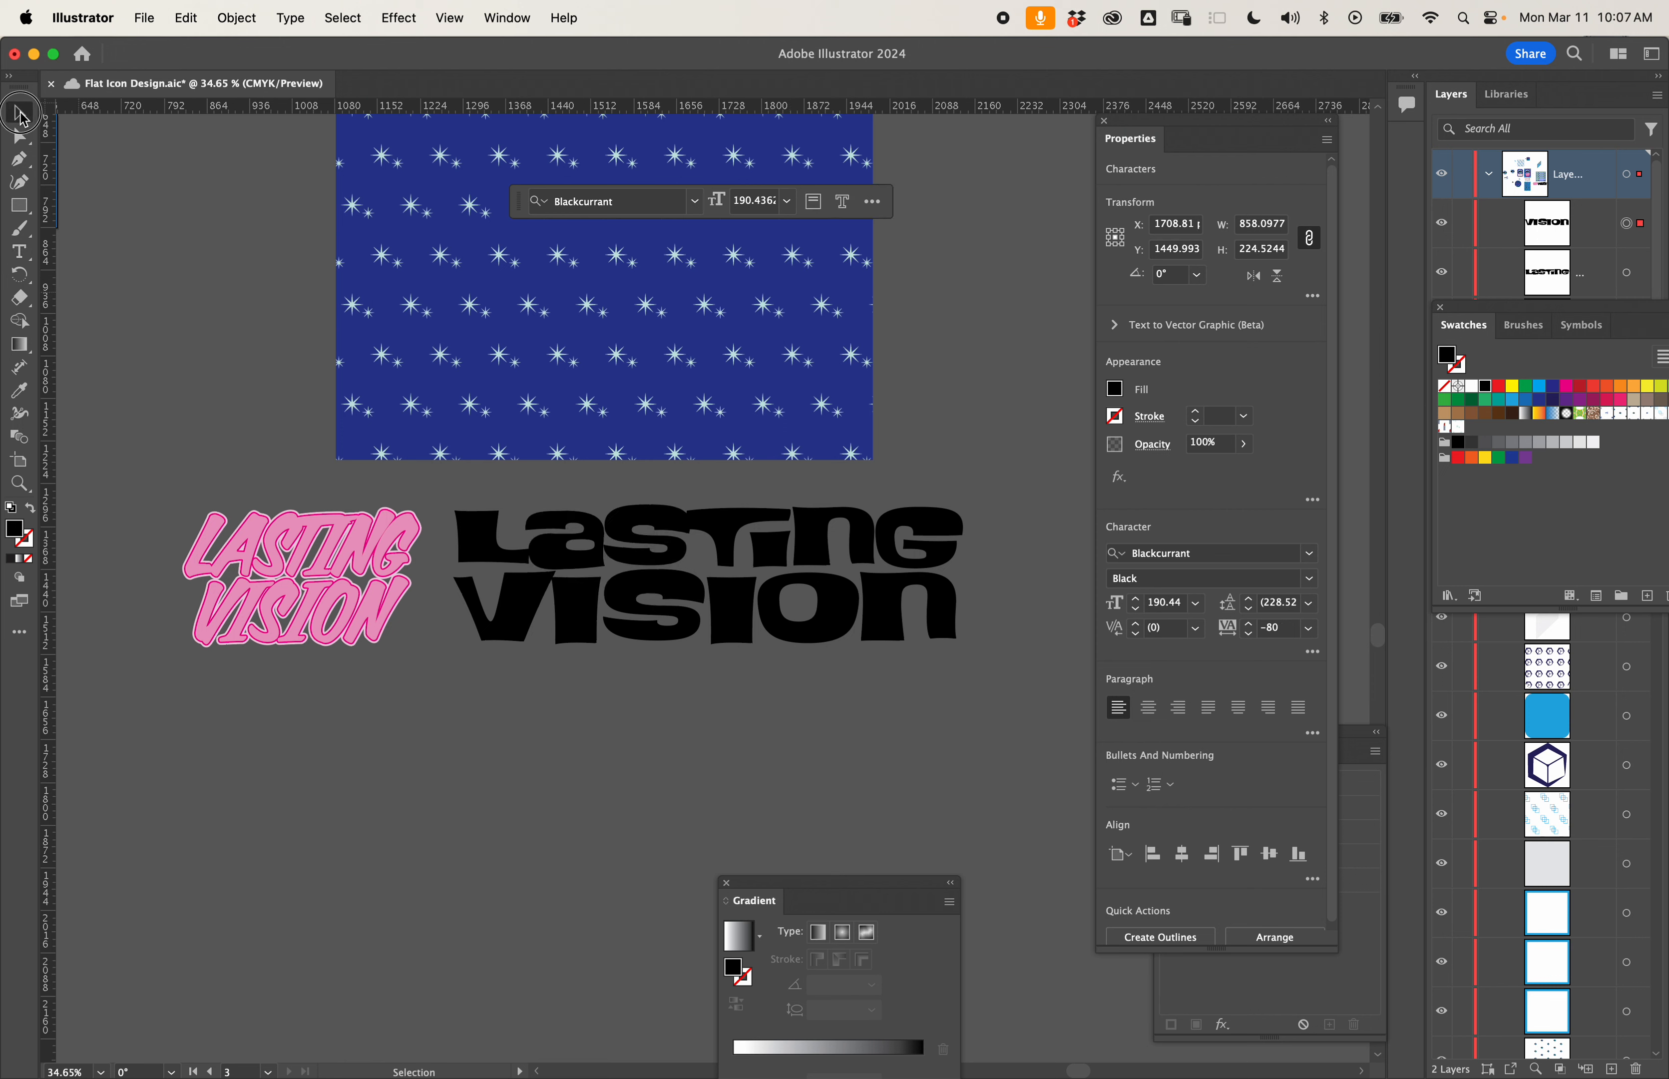
- Convert LASTING and VISION to outlines and unite the letter shapes with Pathfinder
left_click(729, 539, "shift")
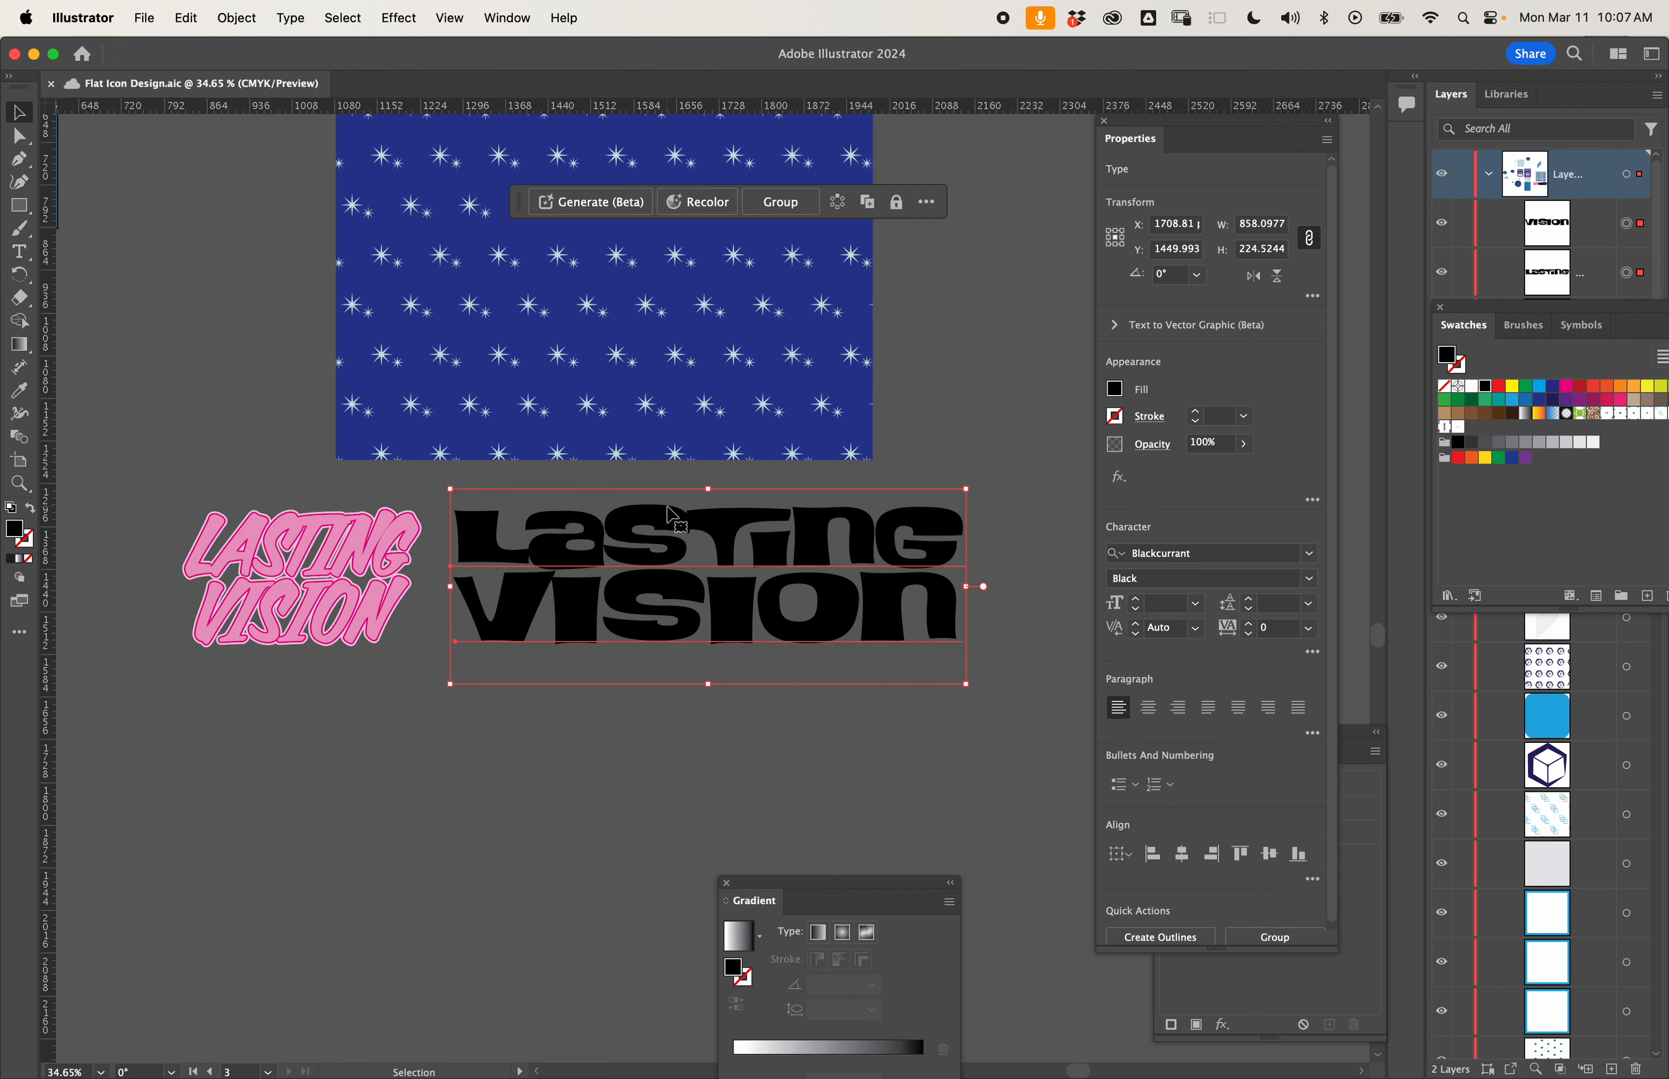
right_click(716, 544)
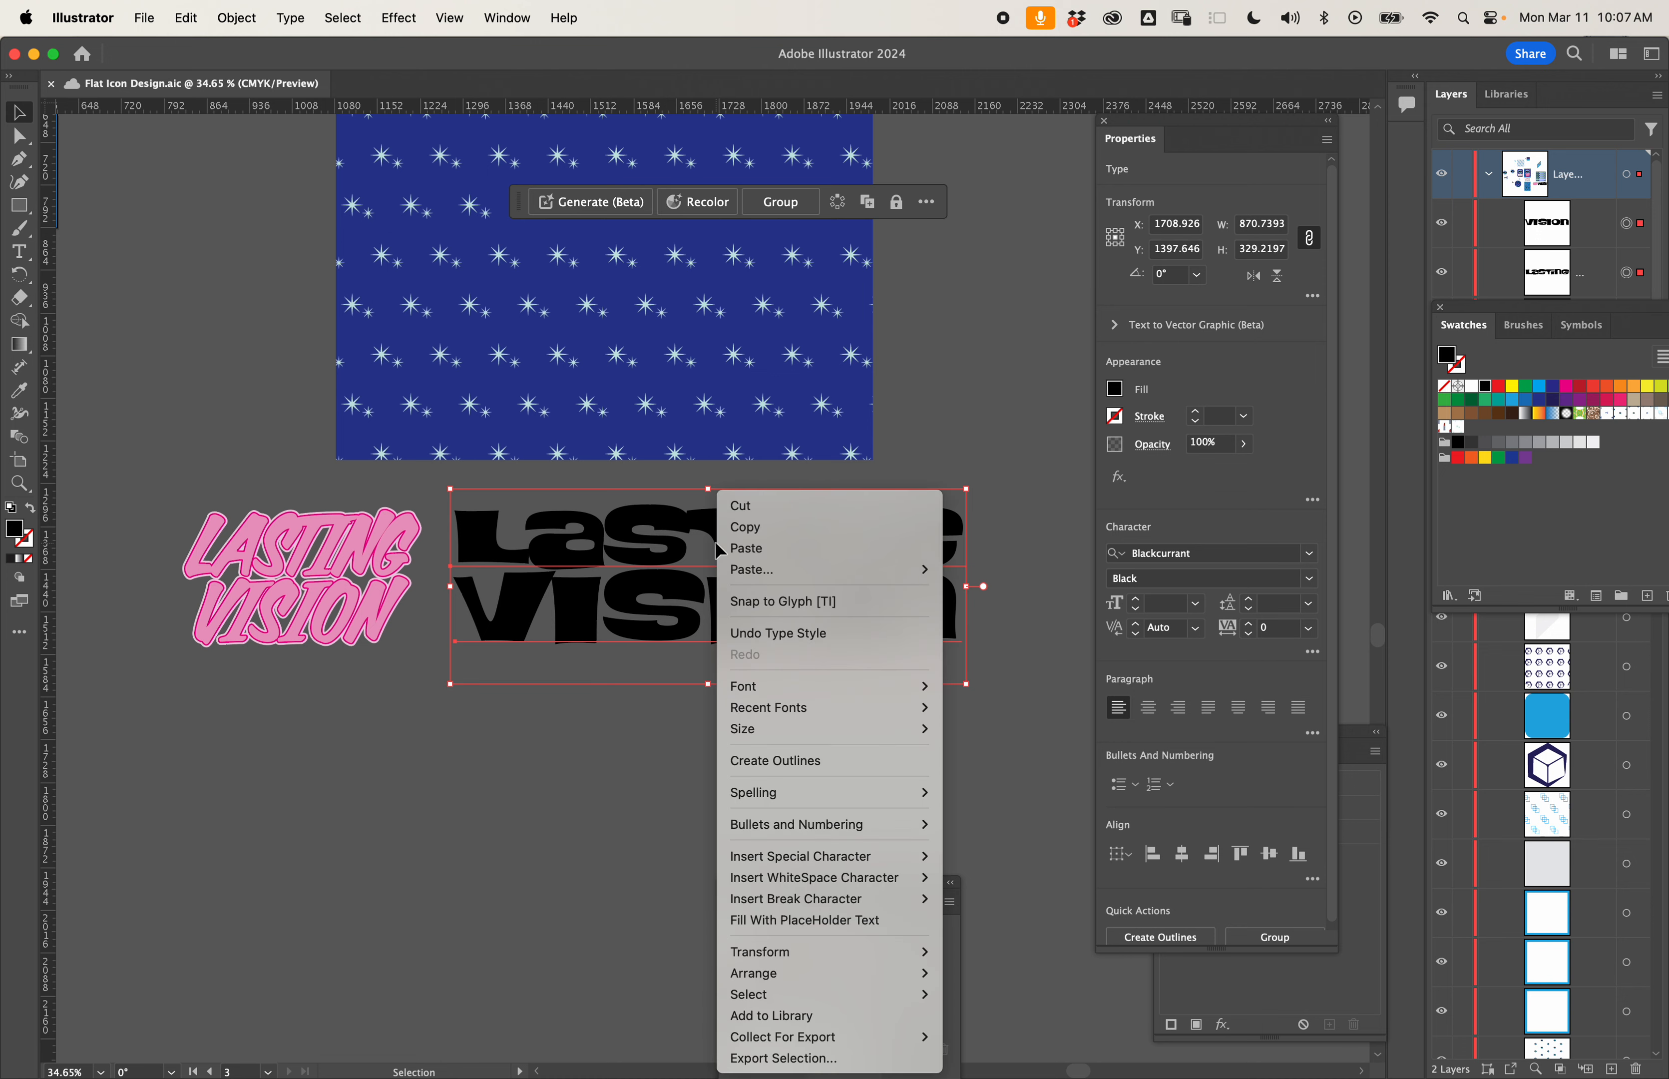
left_click(794, 765)
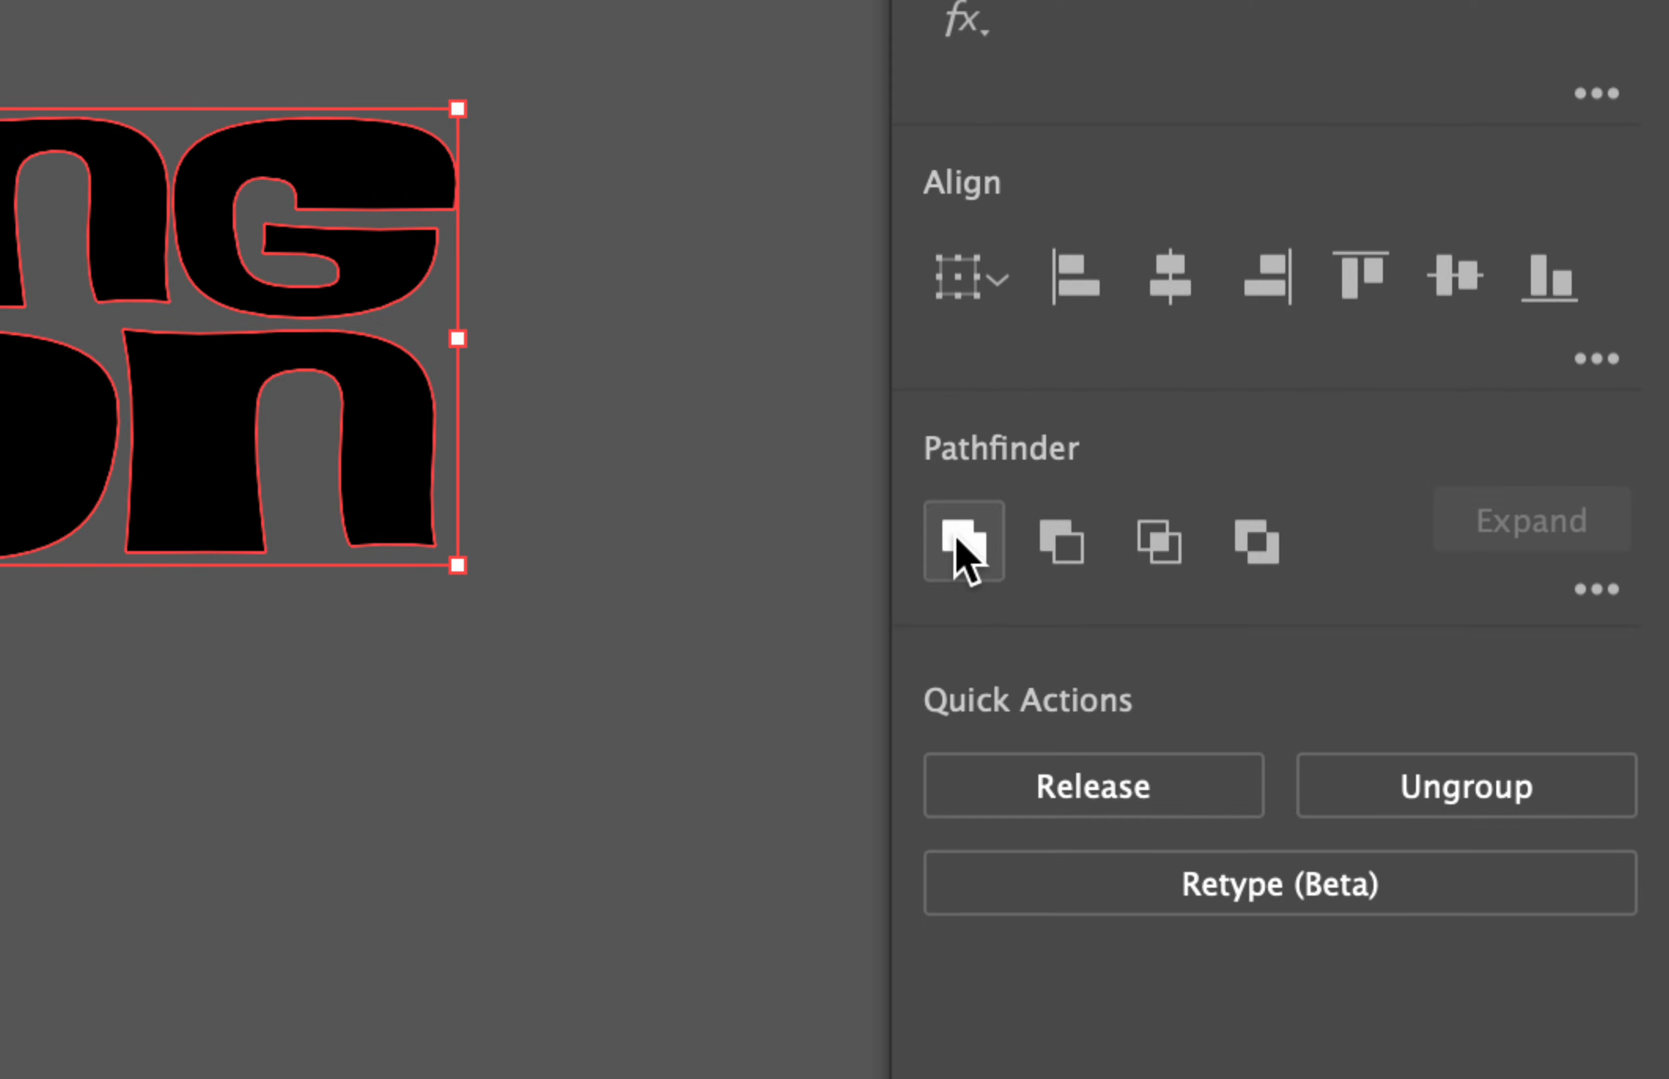
left_click(957, 539)
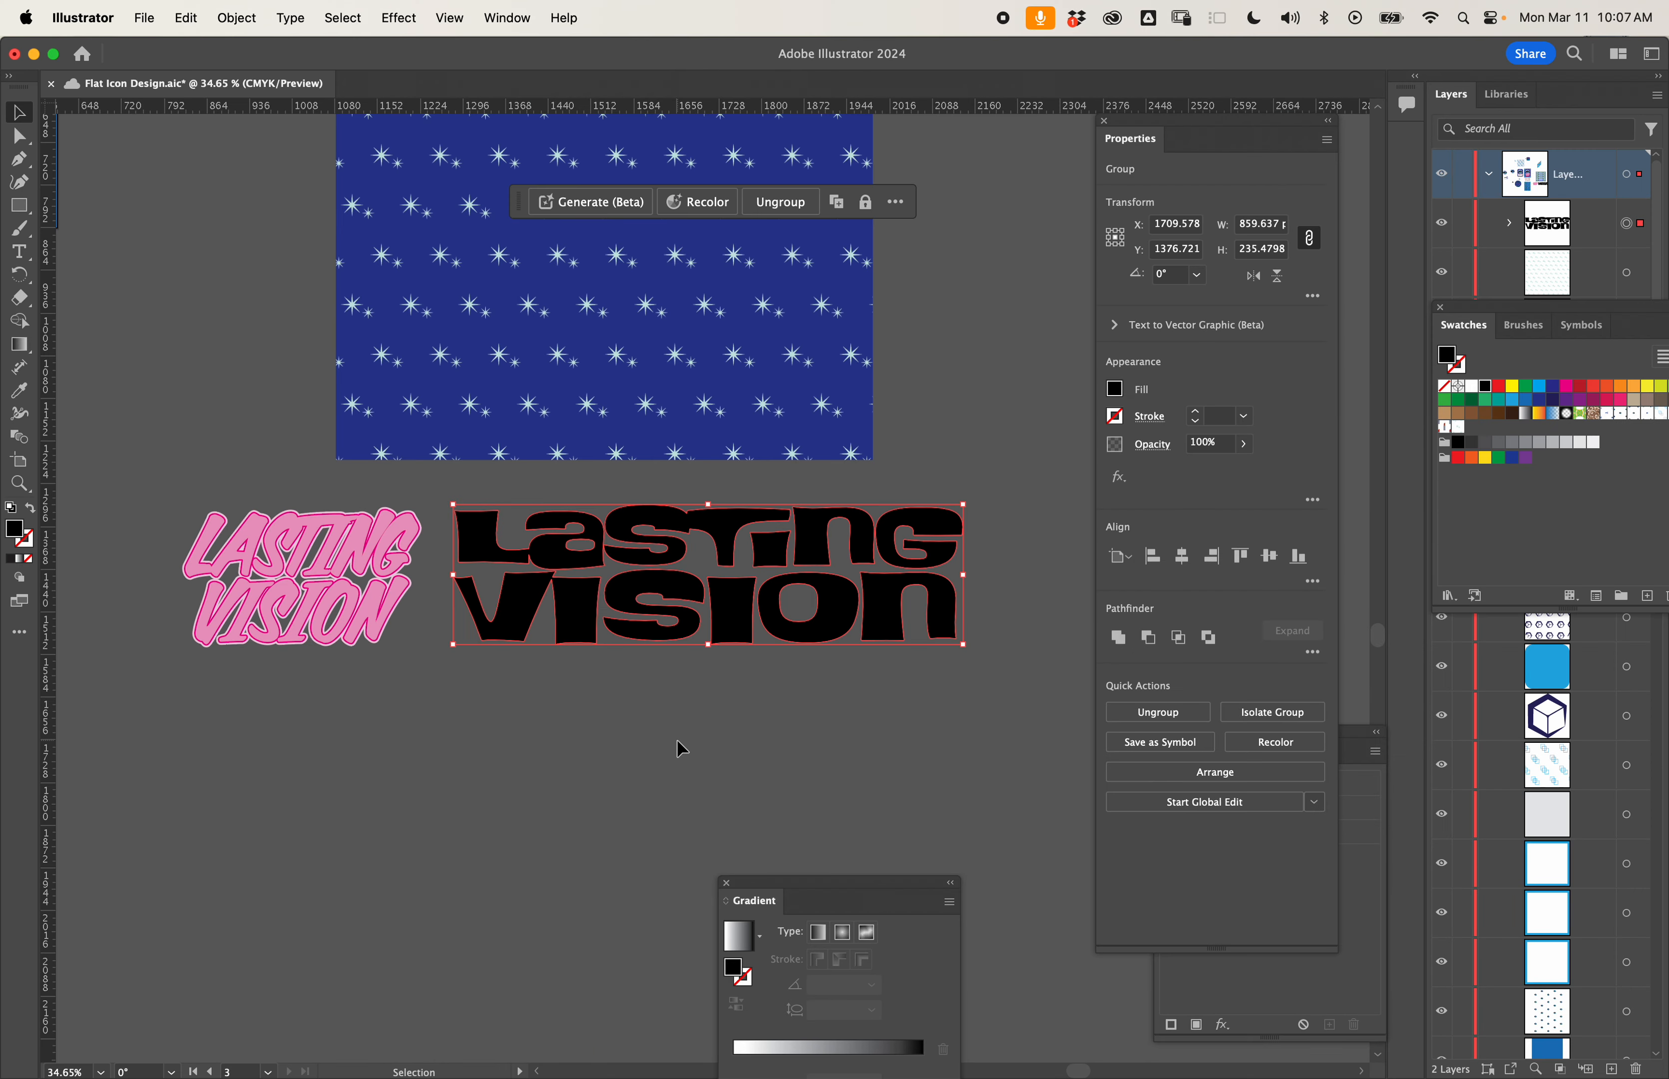
left_click(676, 738)
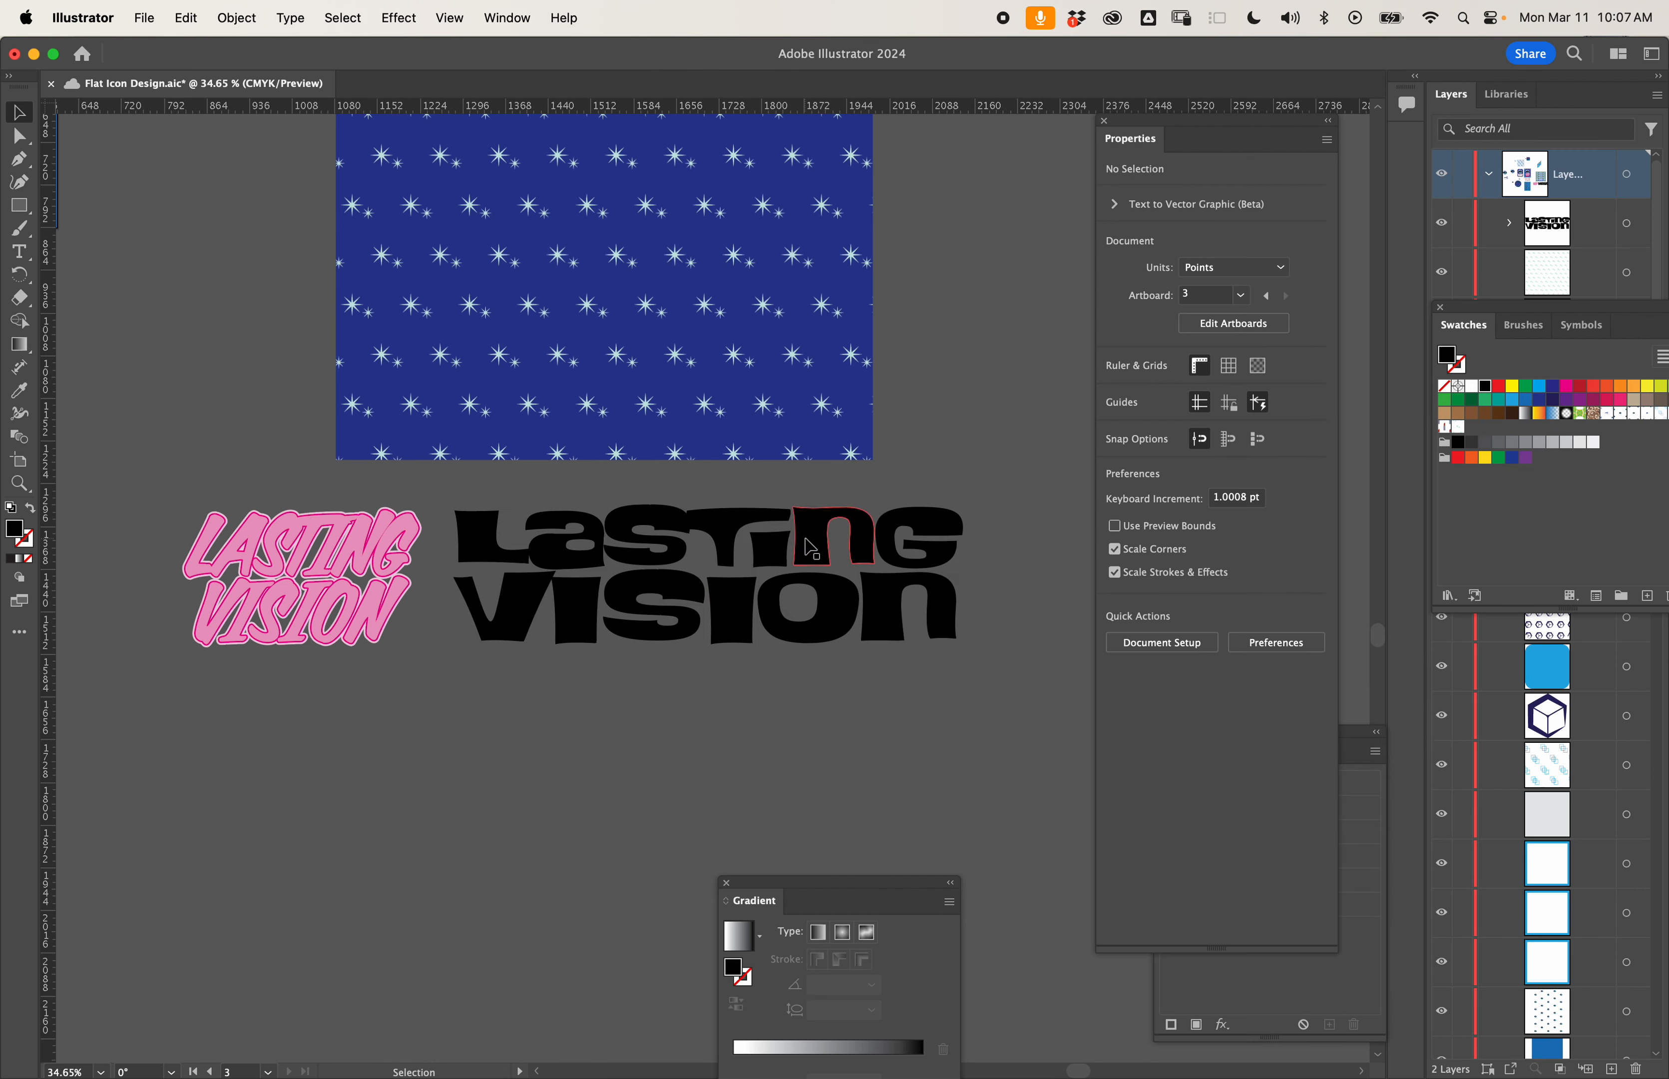
left_click(812, 562)
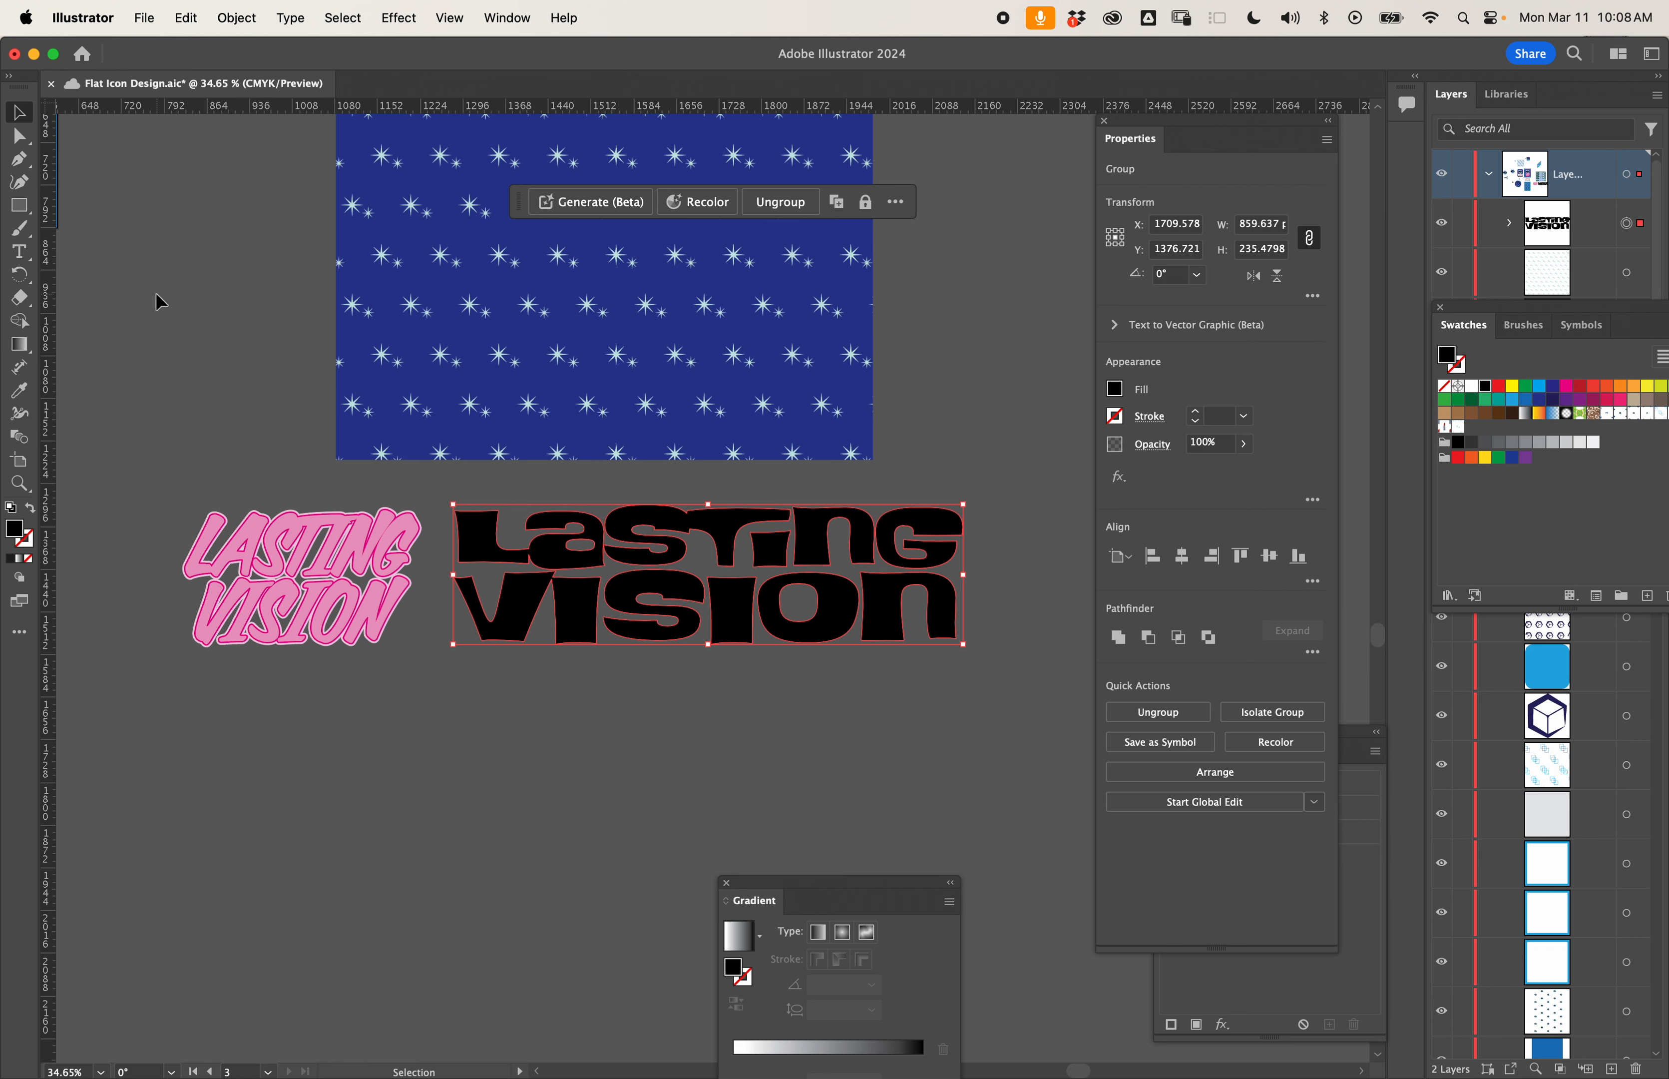
- Float the tools in two columns, add the Free Transform tool, and place its options beside the lettering
left_click(7, 75)
left_click_drag(26, 87, 168, 241)
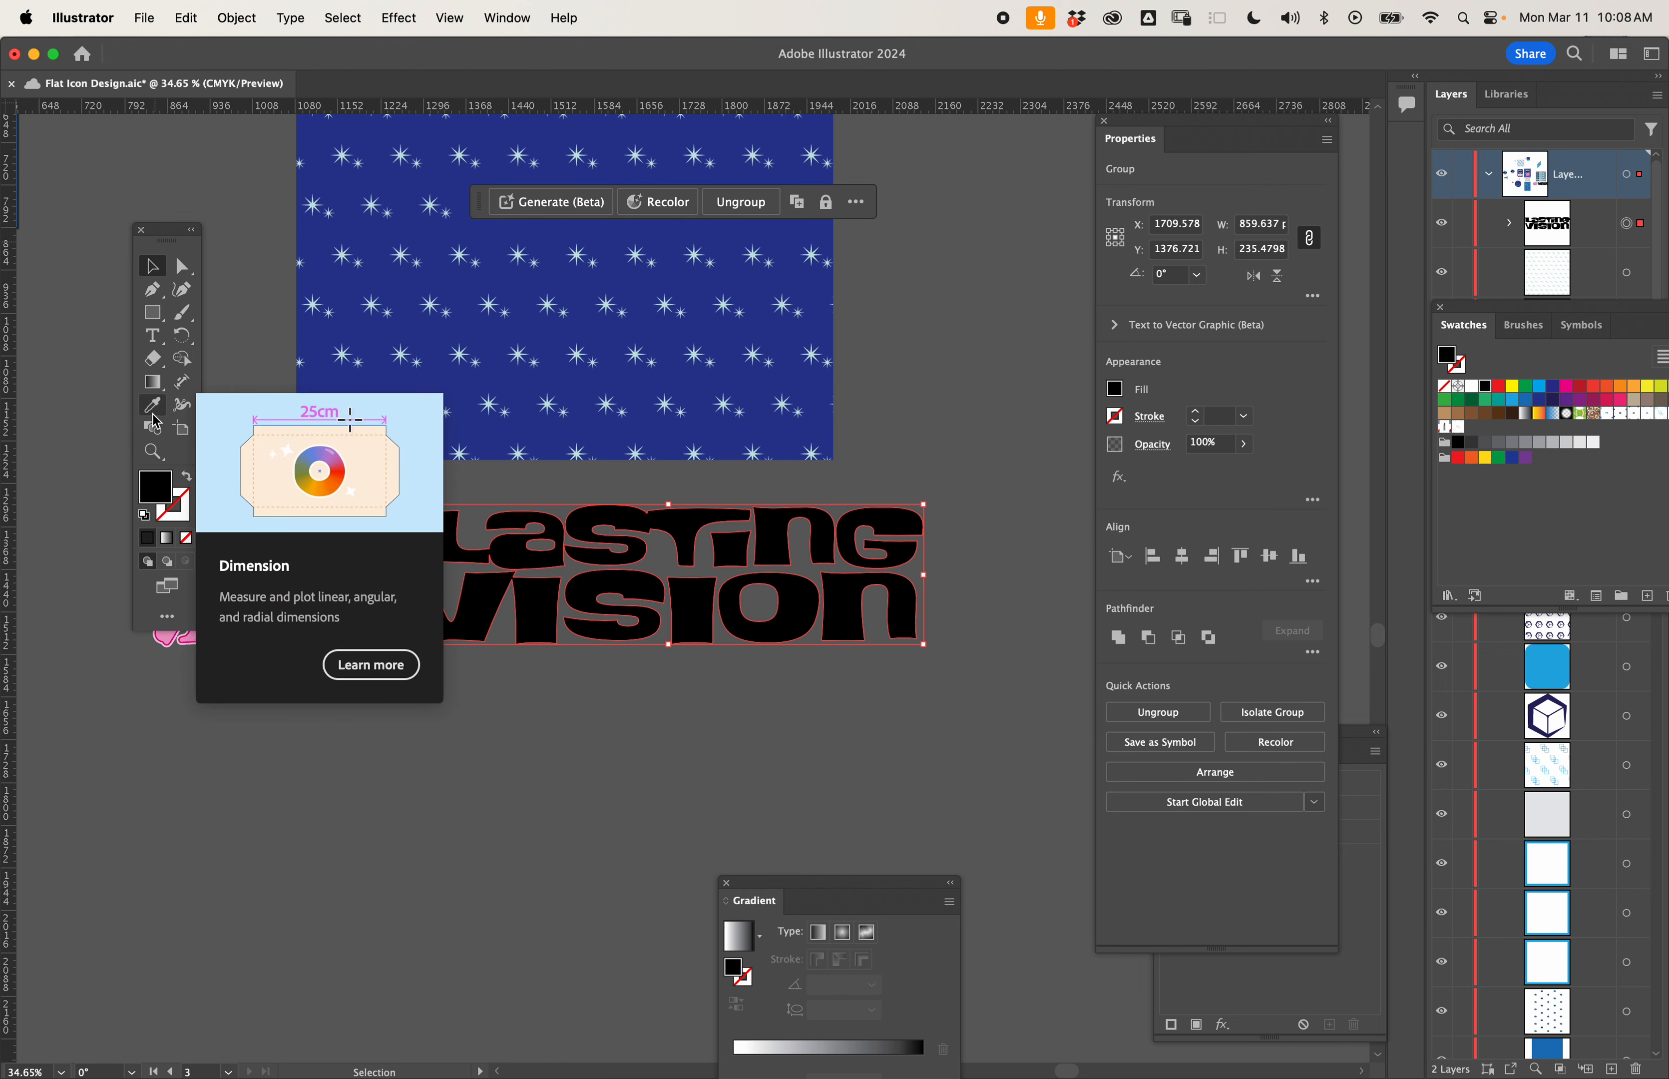
left_click(167, 618)
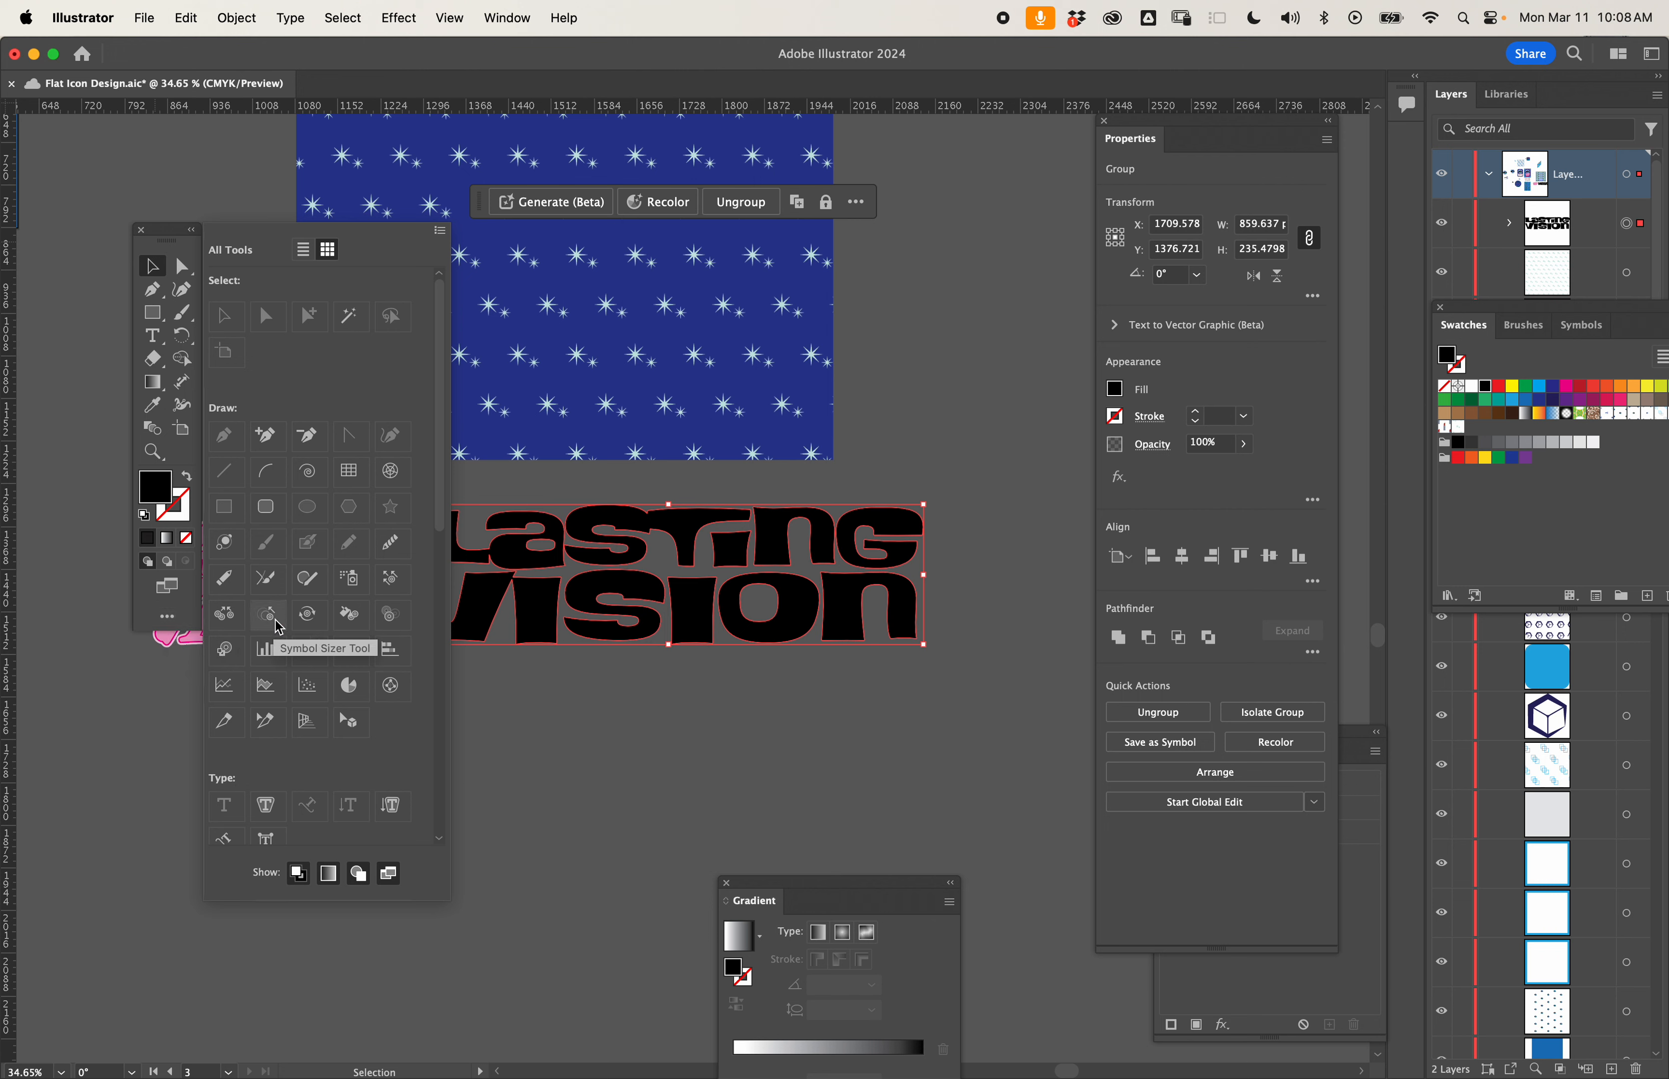
scroll(298, 639, "down", 6)
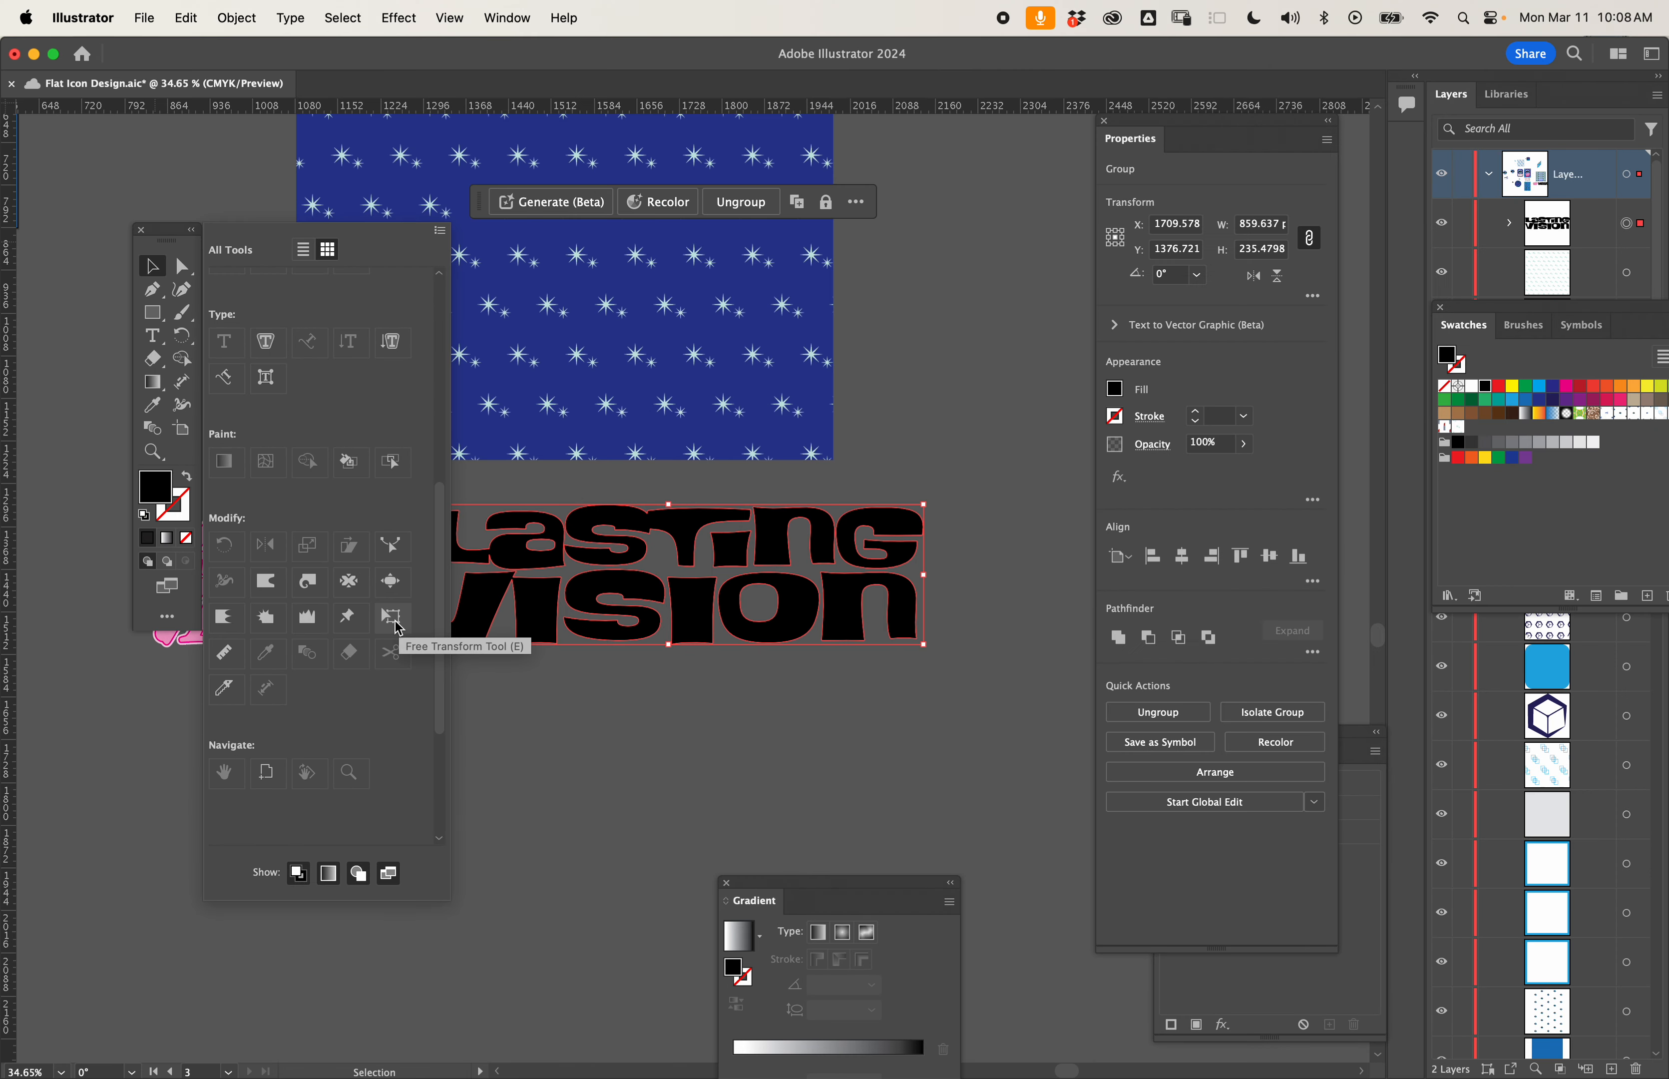
left_click(397, 620)
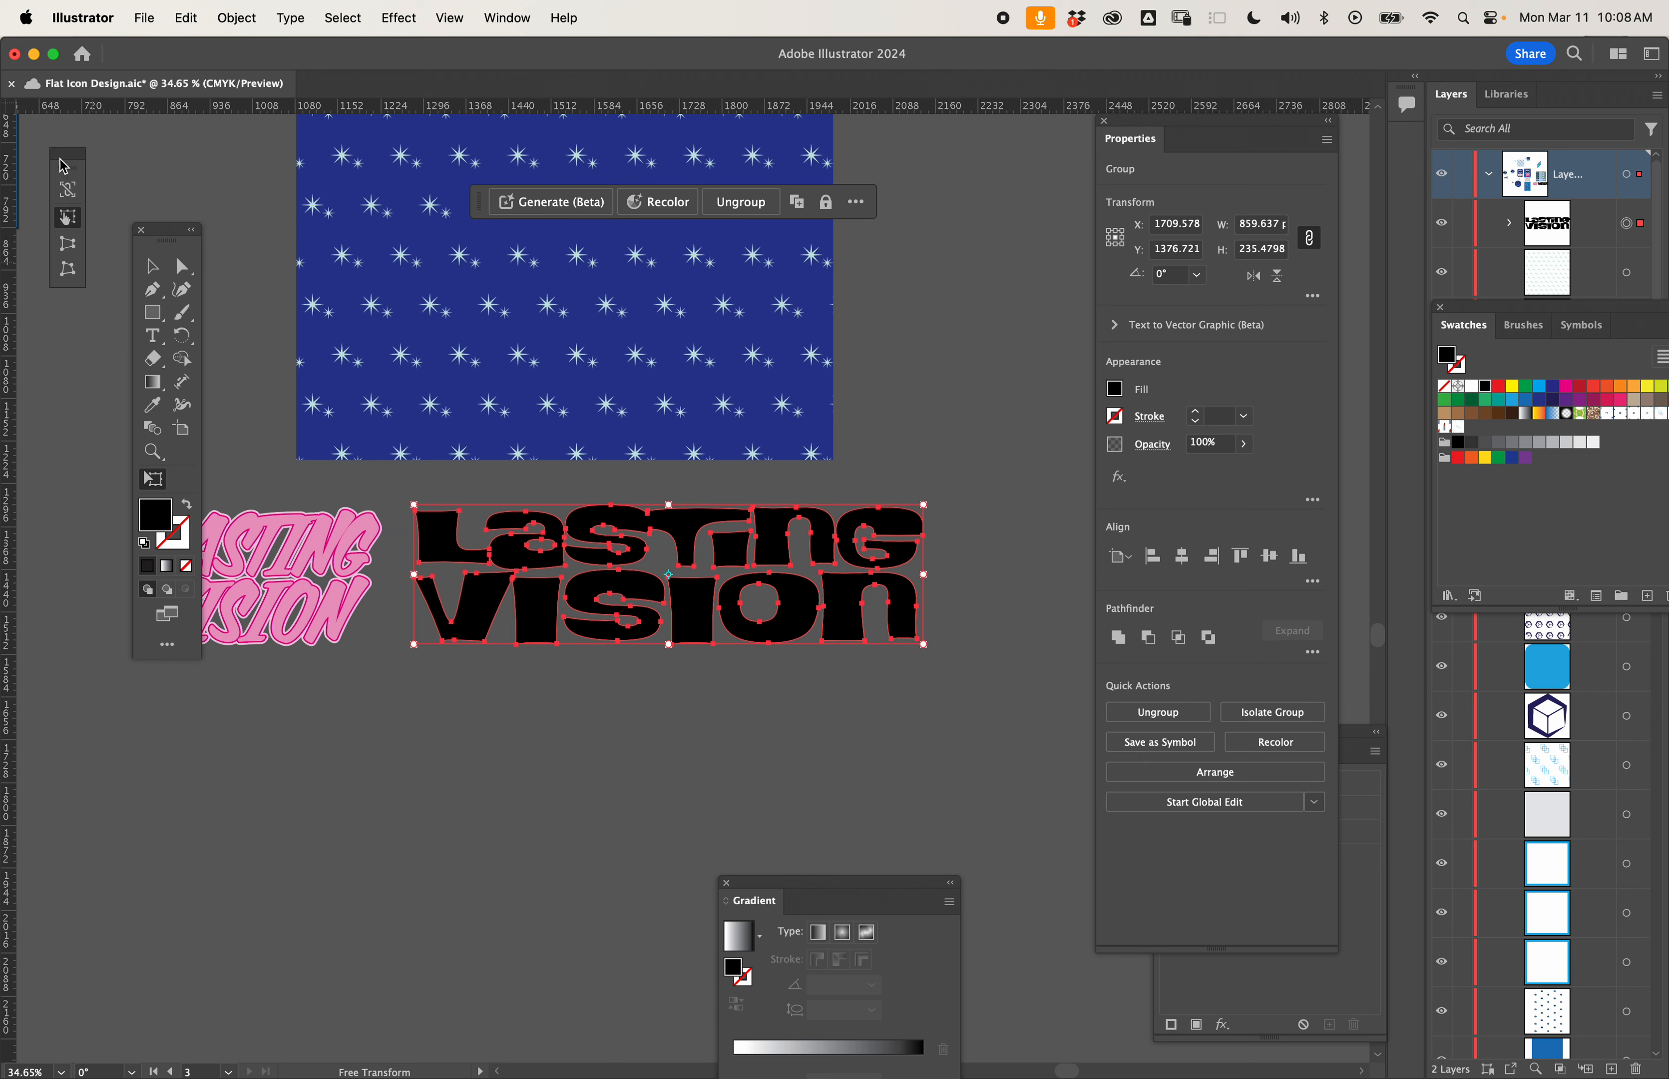
left_click_drag(64, 167, 994, 495)
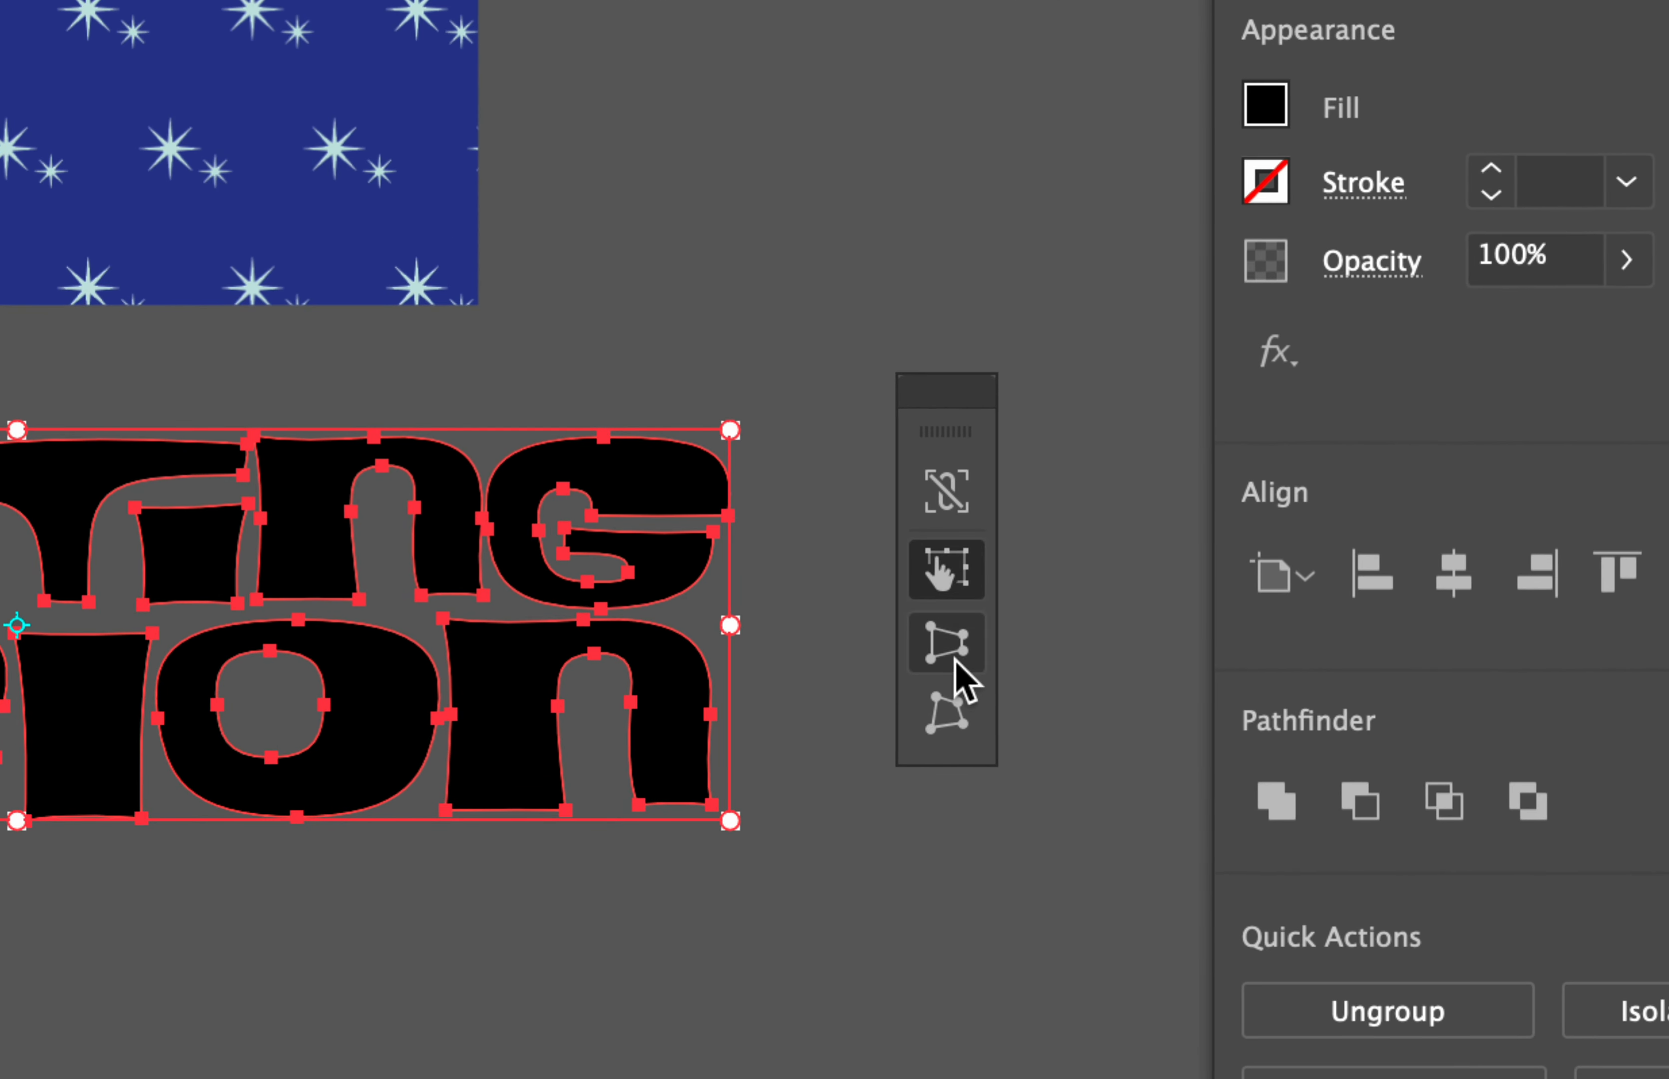
- Distort the lettering in perspective with Free Transform, shrinking its right end and slightly enlarging its left end
left_click(1001, 581)
left_click(954, 708)
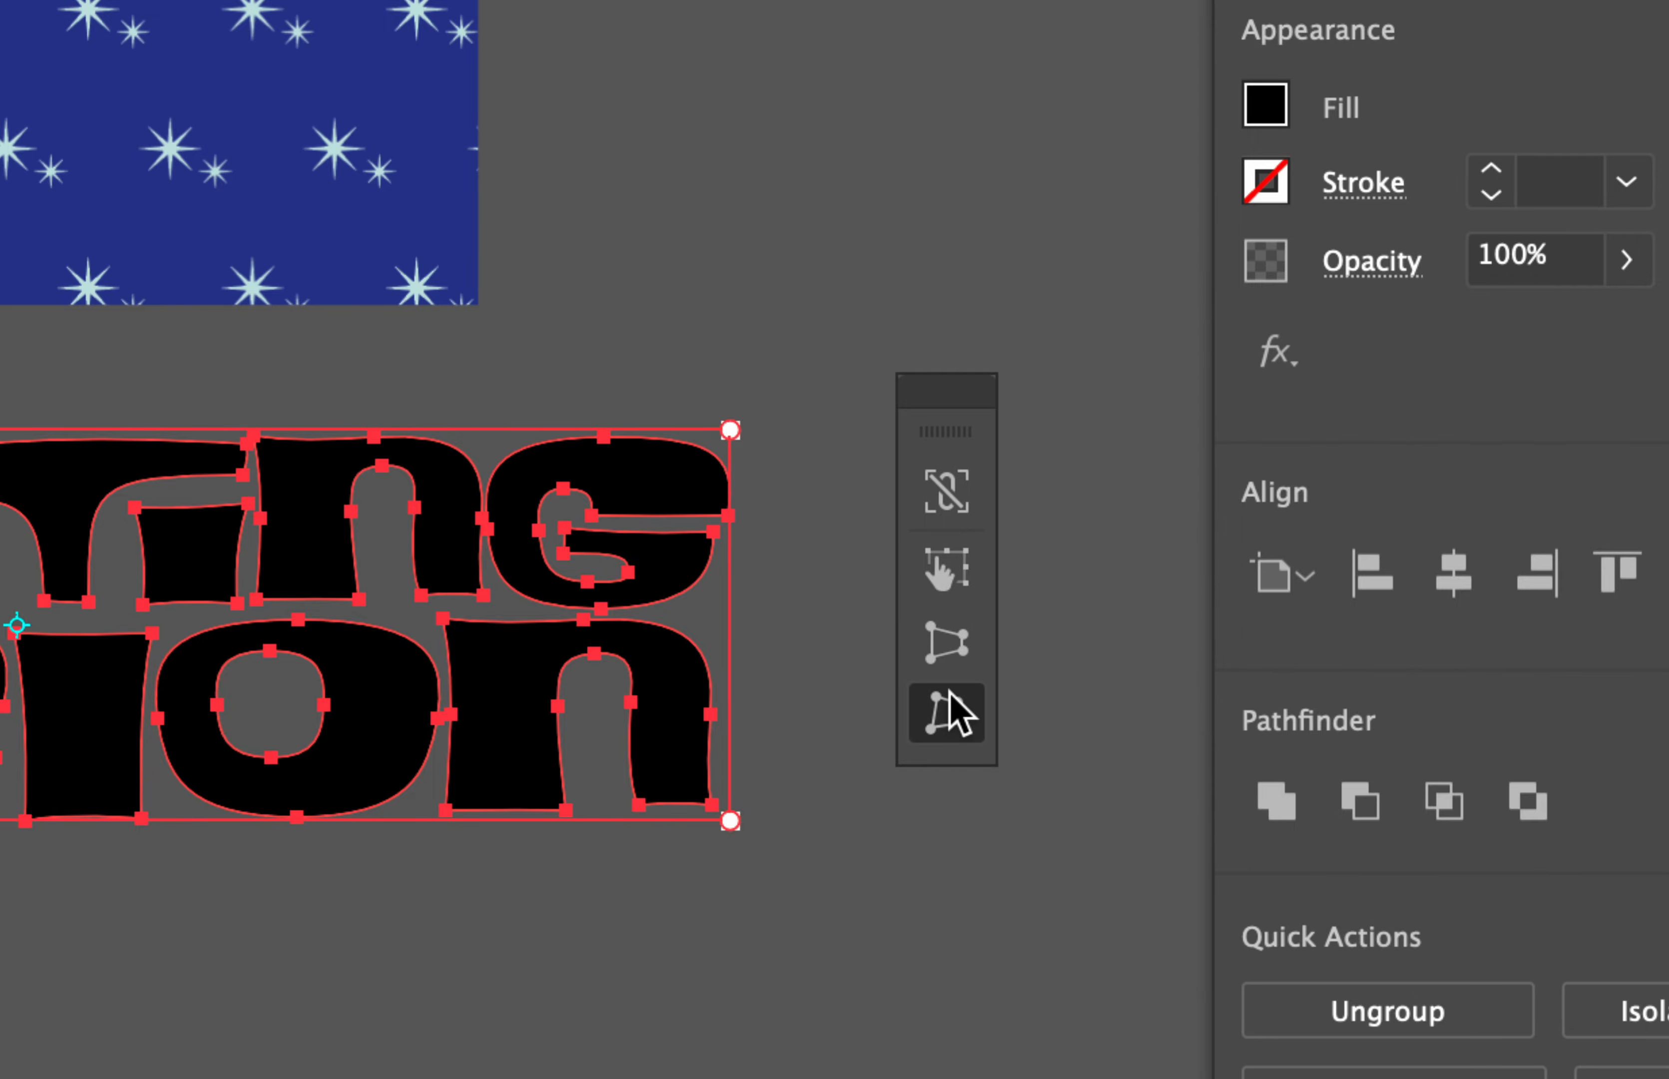
left_click(954, 652)
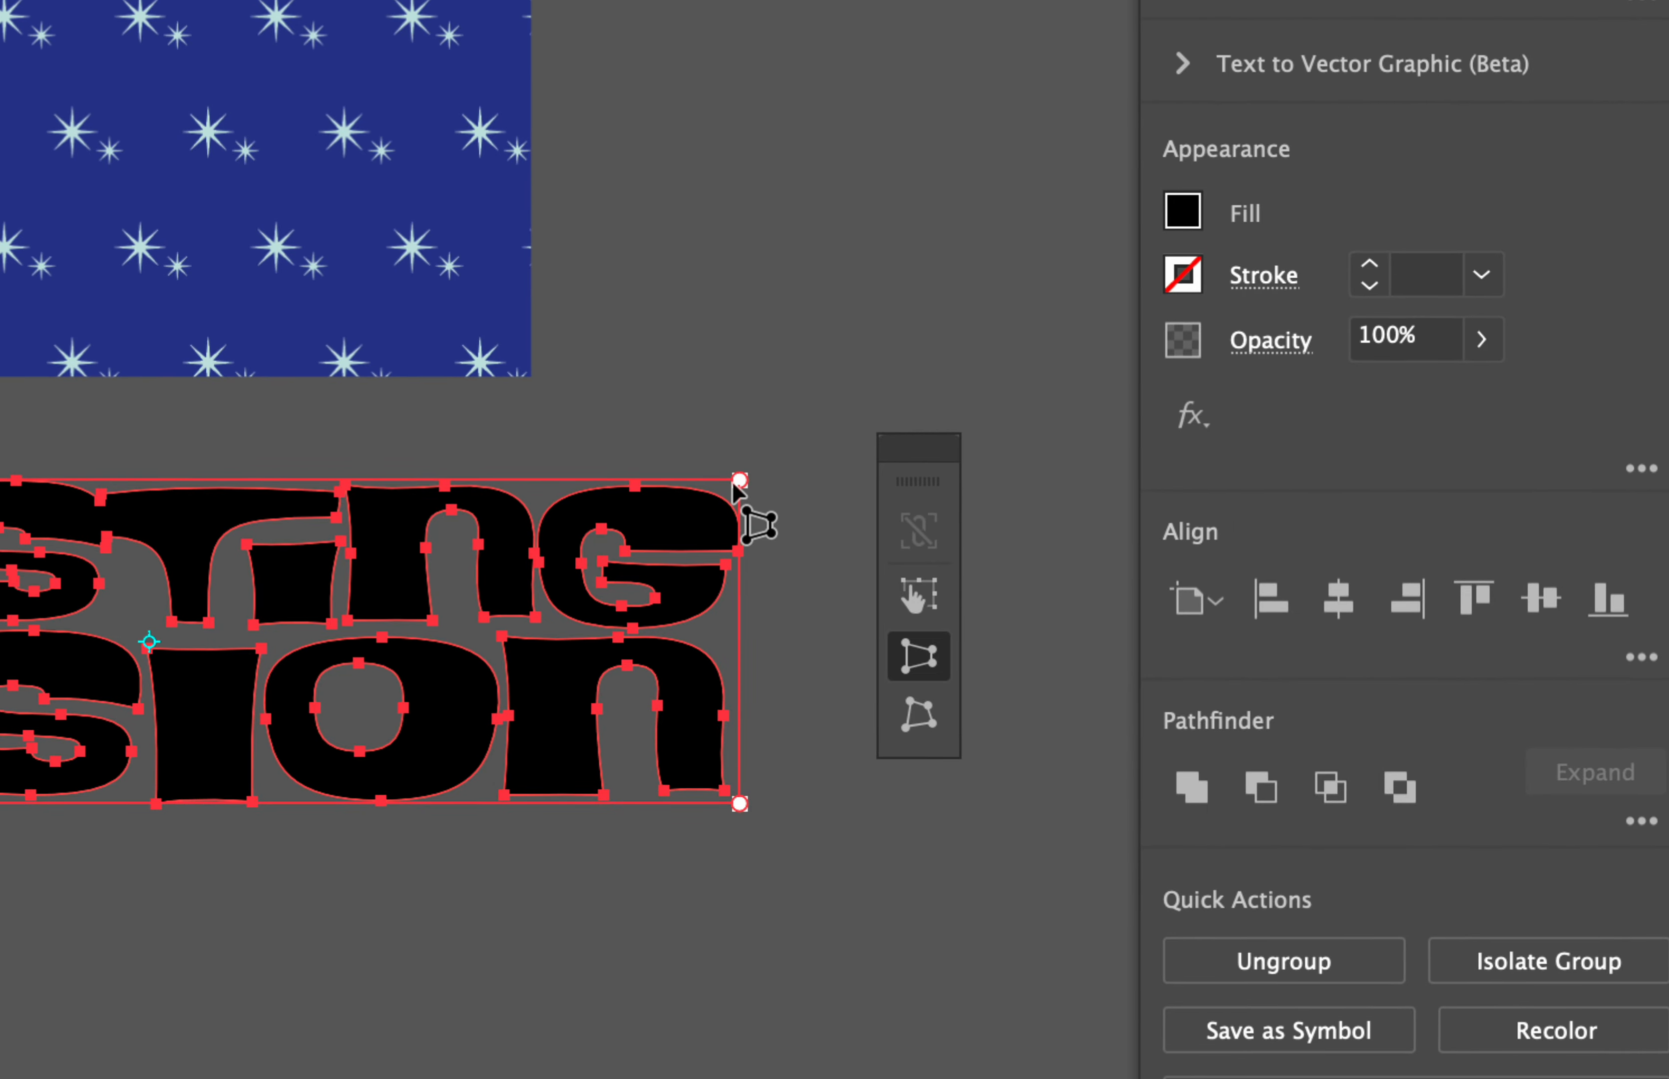
left_click_drag(732, 447, 729, 532)
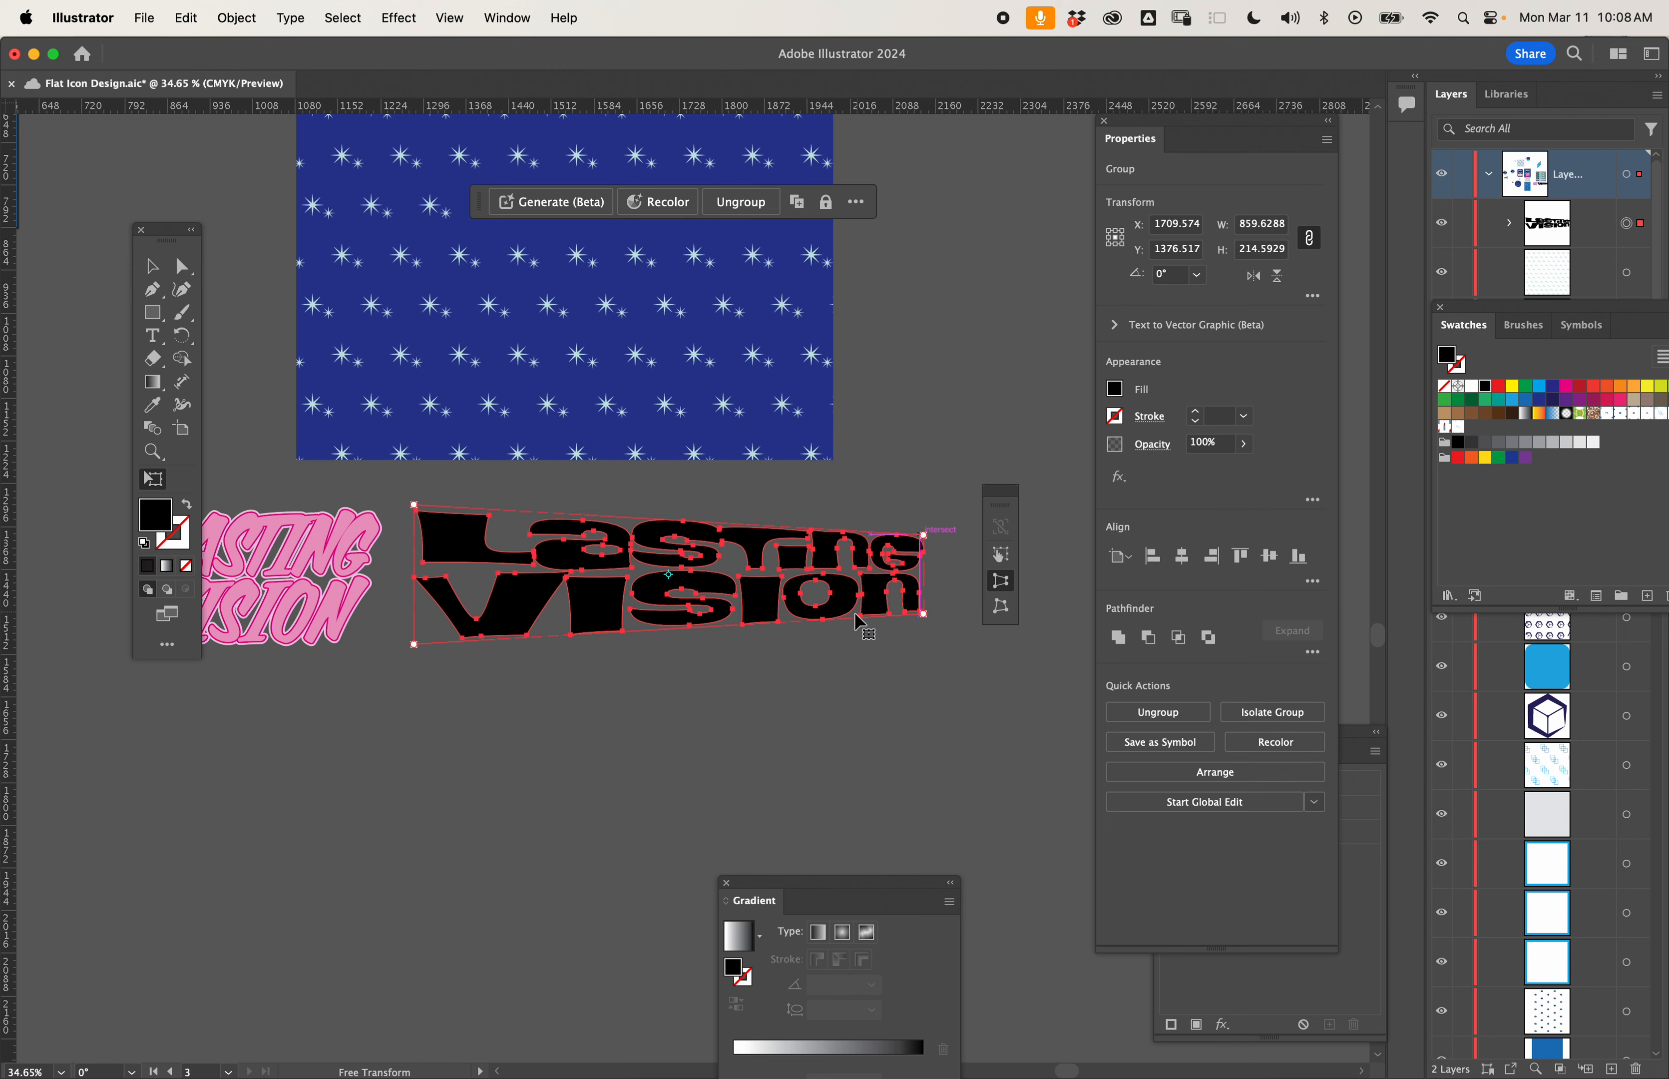
mouse_move(413, 644)
left_mouse_down()
mouse_move(414, 701)
mouse_move(410, 615)
mouse_move(413, 657)
left_mouse_up()
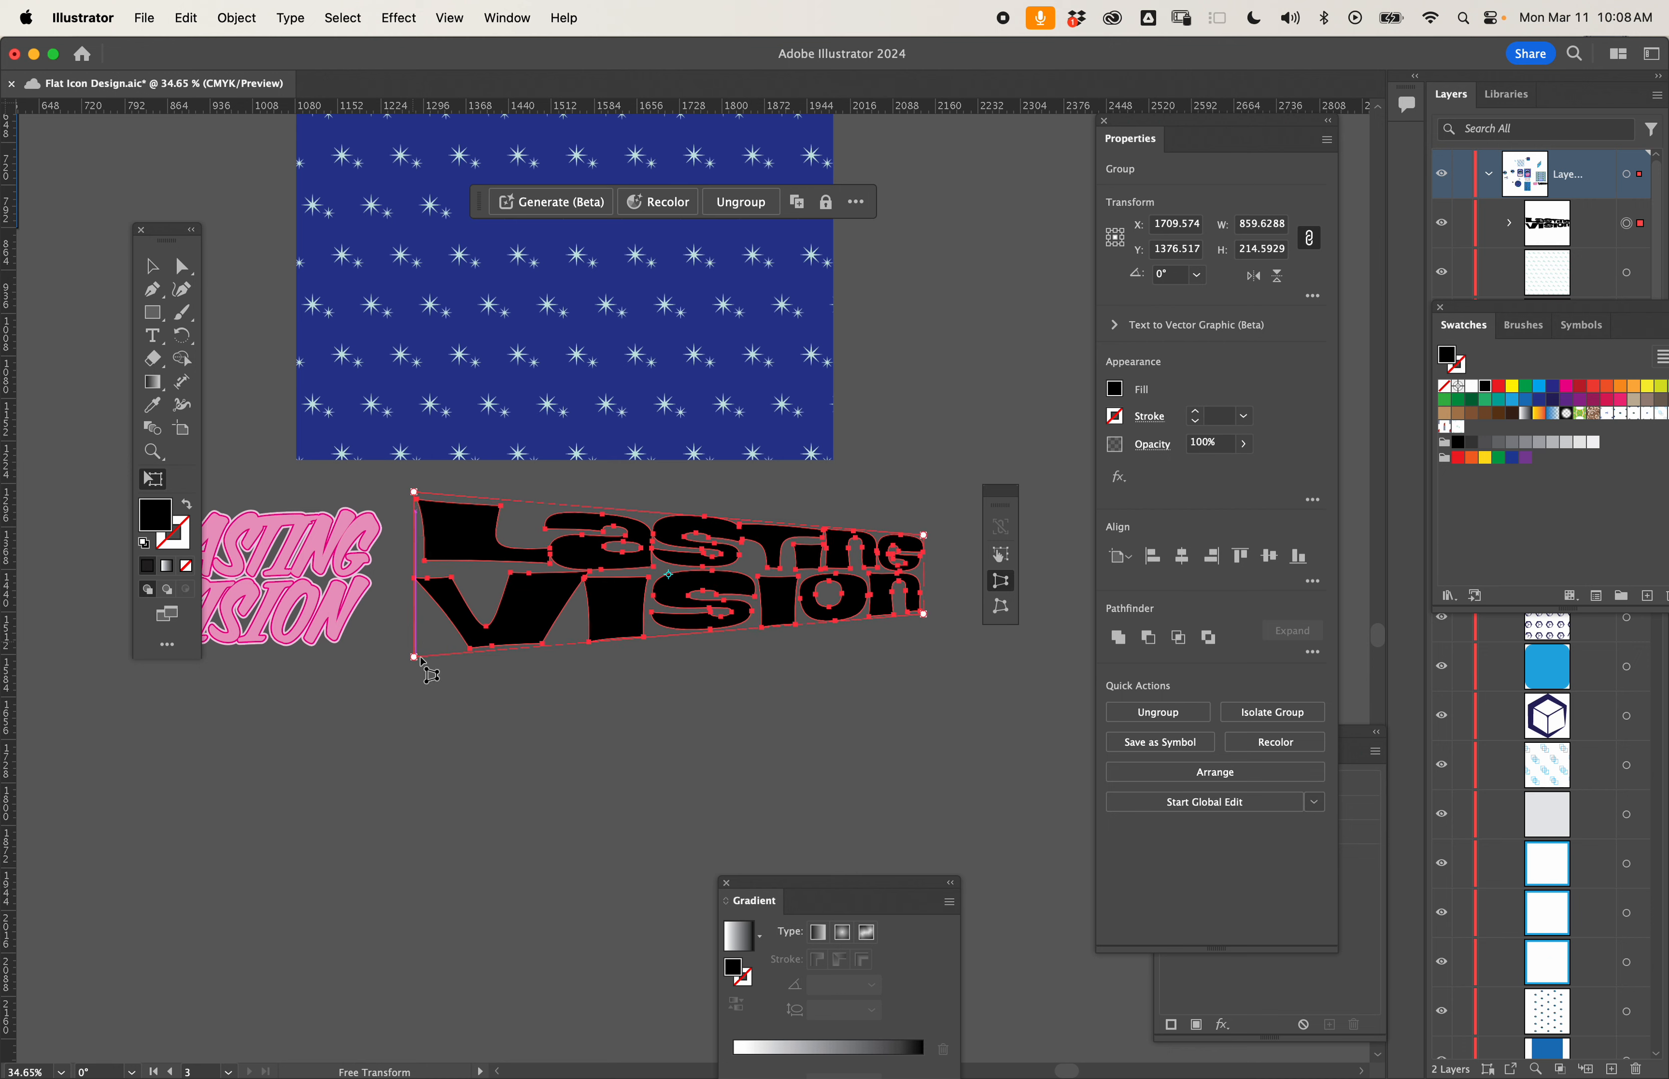
- Free-distort the lettering by pulling both lower corners inward and raising the upper-right corner almost level with the upper-left one
left_click(1001, 605)
left_click_drag(923, 616, 842, 673)
left_click_drag(416, 660, 495, 671)
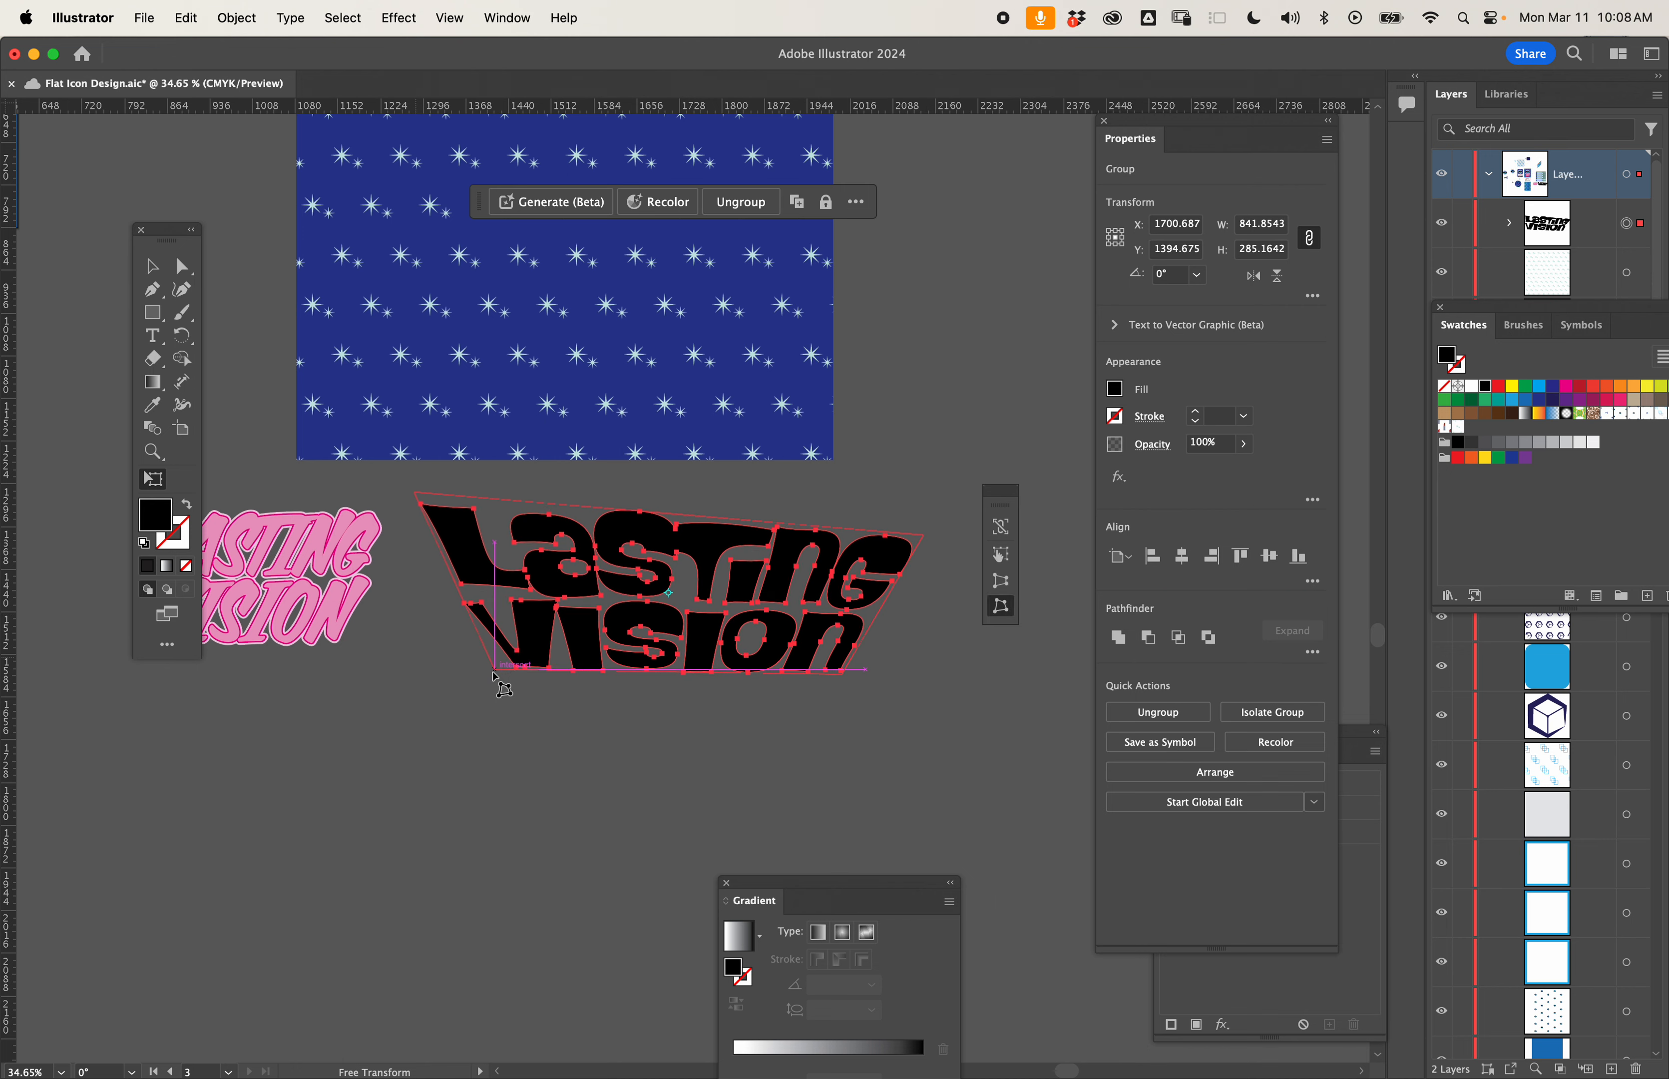
mouse_move(924, 535)
left_mouse_down()
mouse_move(911, 496)
mouse_move(926, 503)
left_mouse_up()
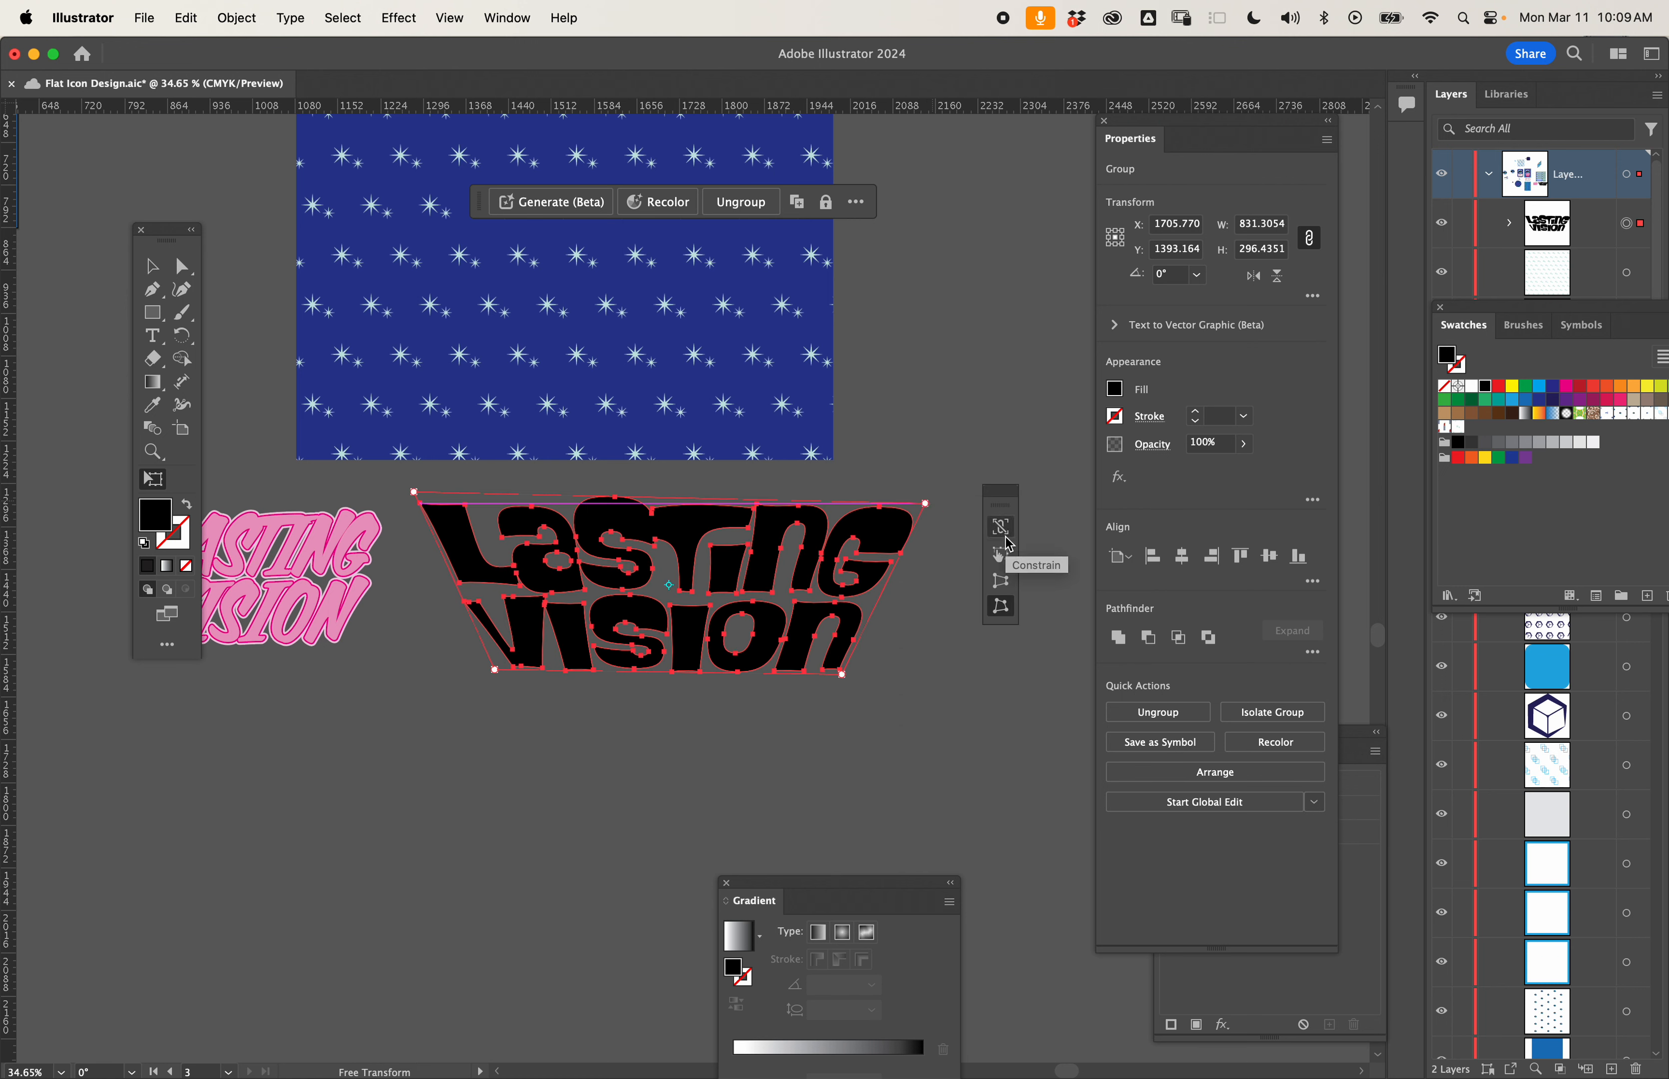
- Move the distorted lettering down and to the right into open space and fill it with purple
left_click(152, 272)
left_click_drag(696, 544, 758, 586)
scroll(690, 526, "down", 5)
scroll(758, 586, "up", 5)
scroll(758, 586, "down", 5)
scroll(757, 586, "up", 6)
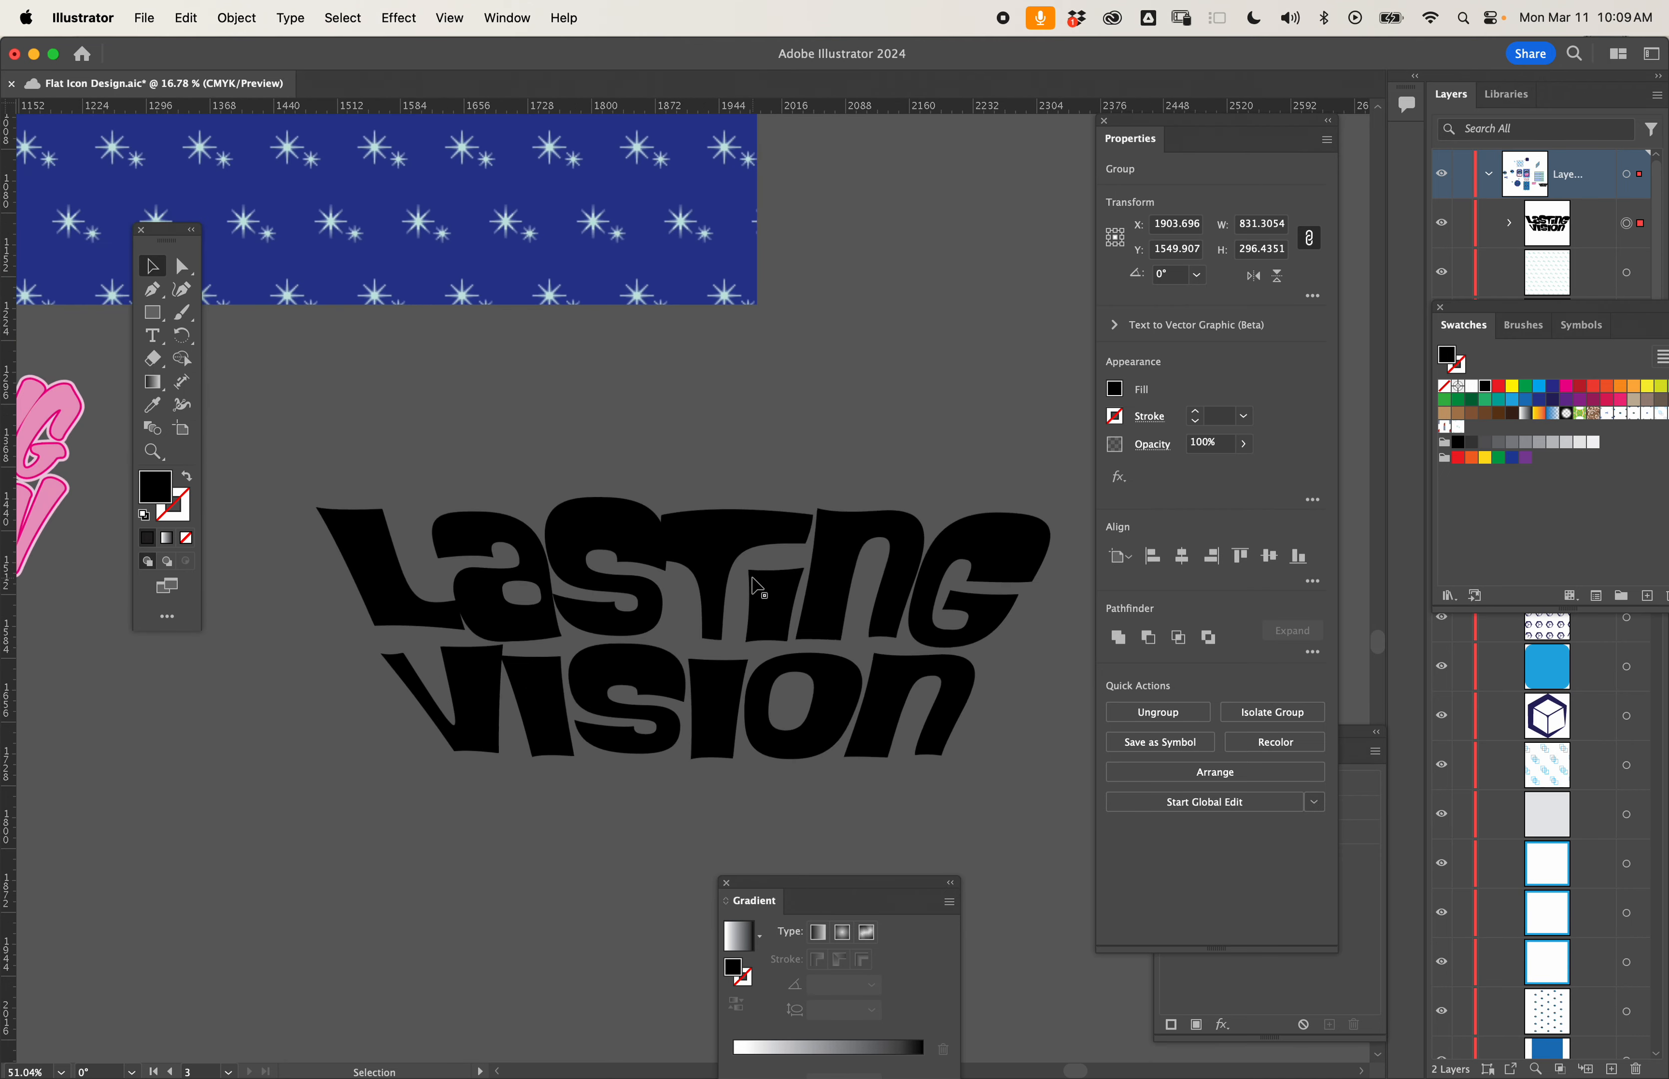
left_click(1565, 401)
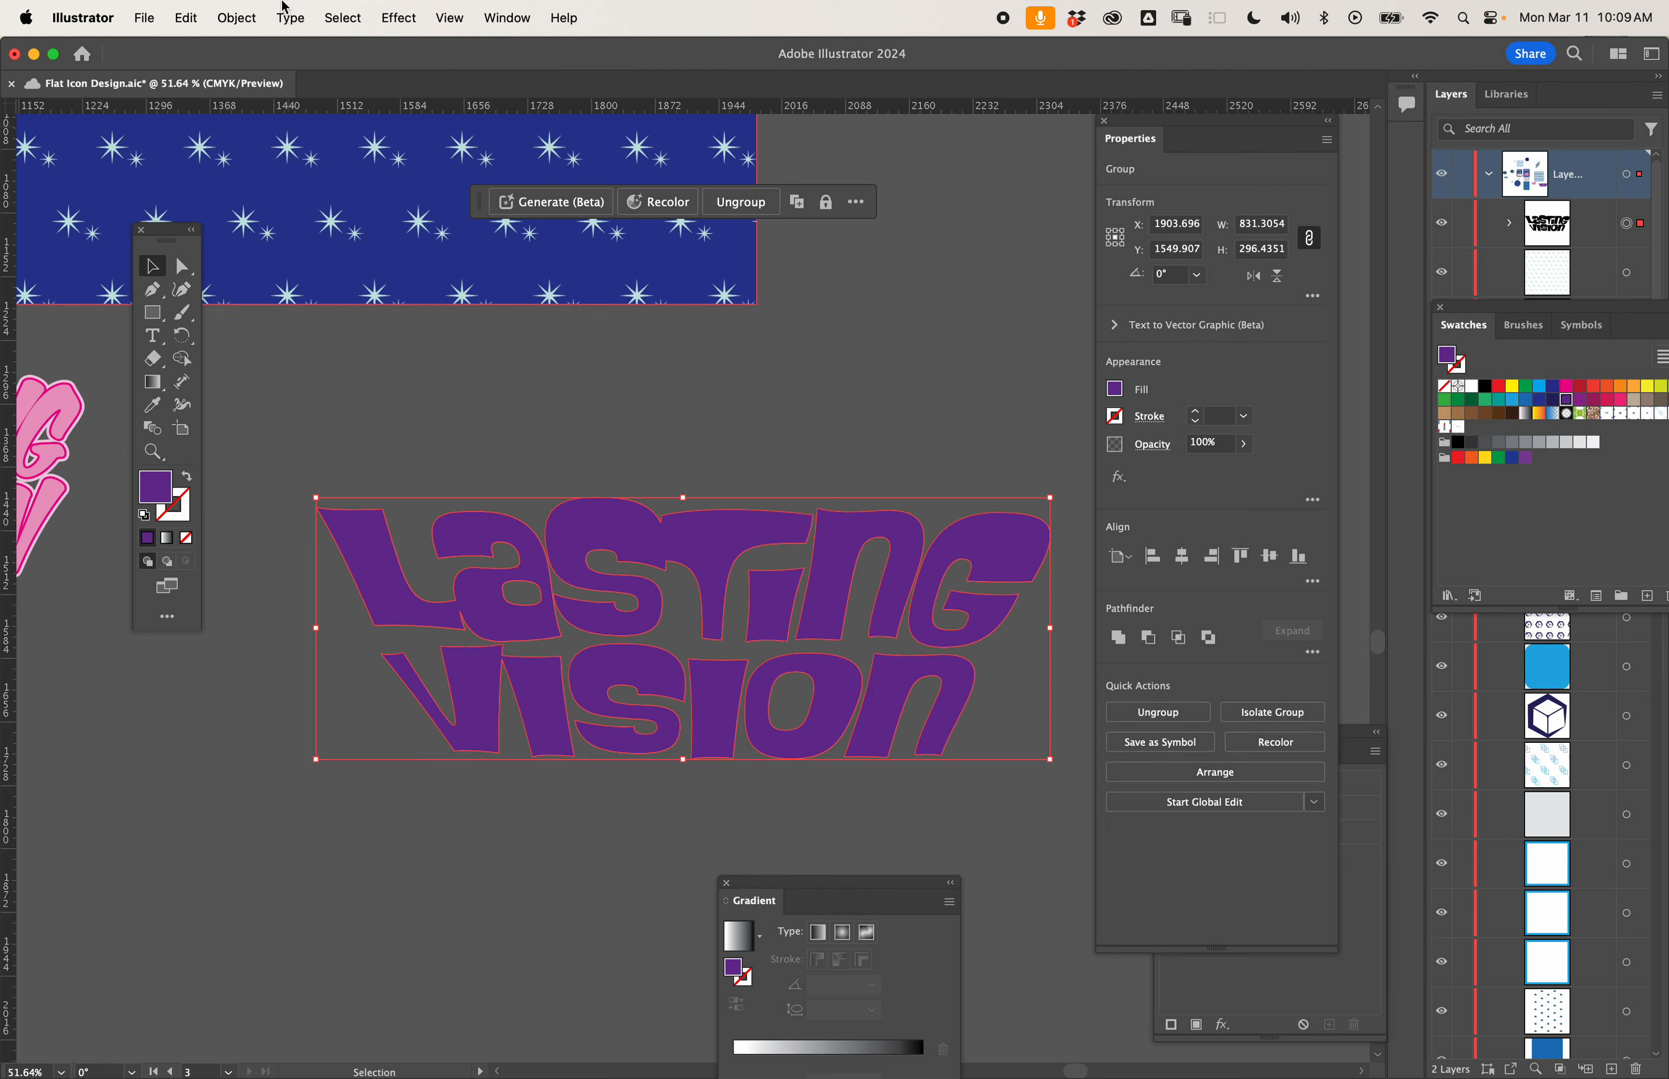
- Offset the lettering's paths by 10 pt with miter joins and a miter limit of 5
left_click(237, 19)
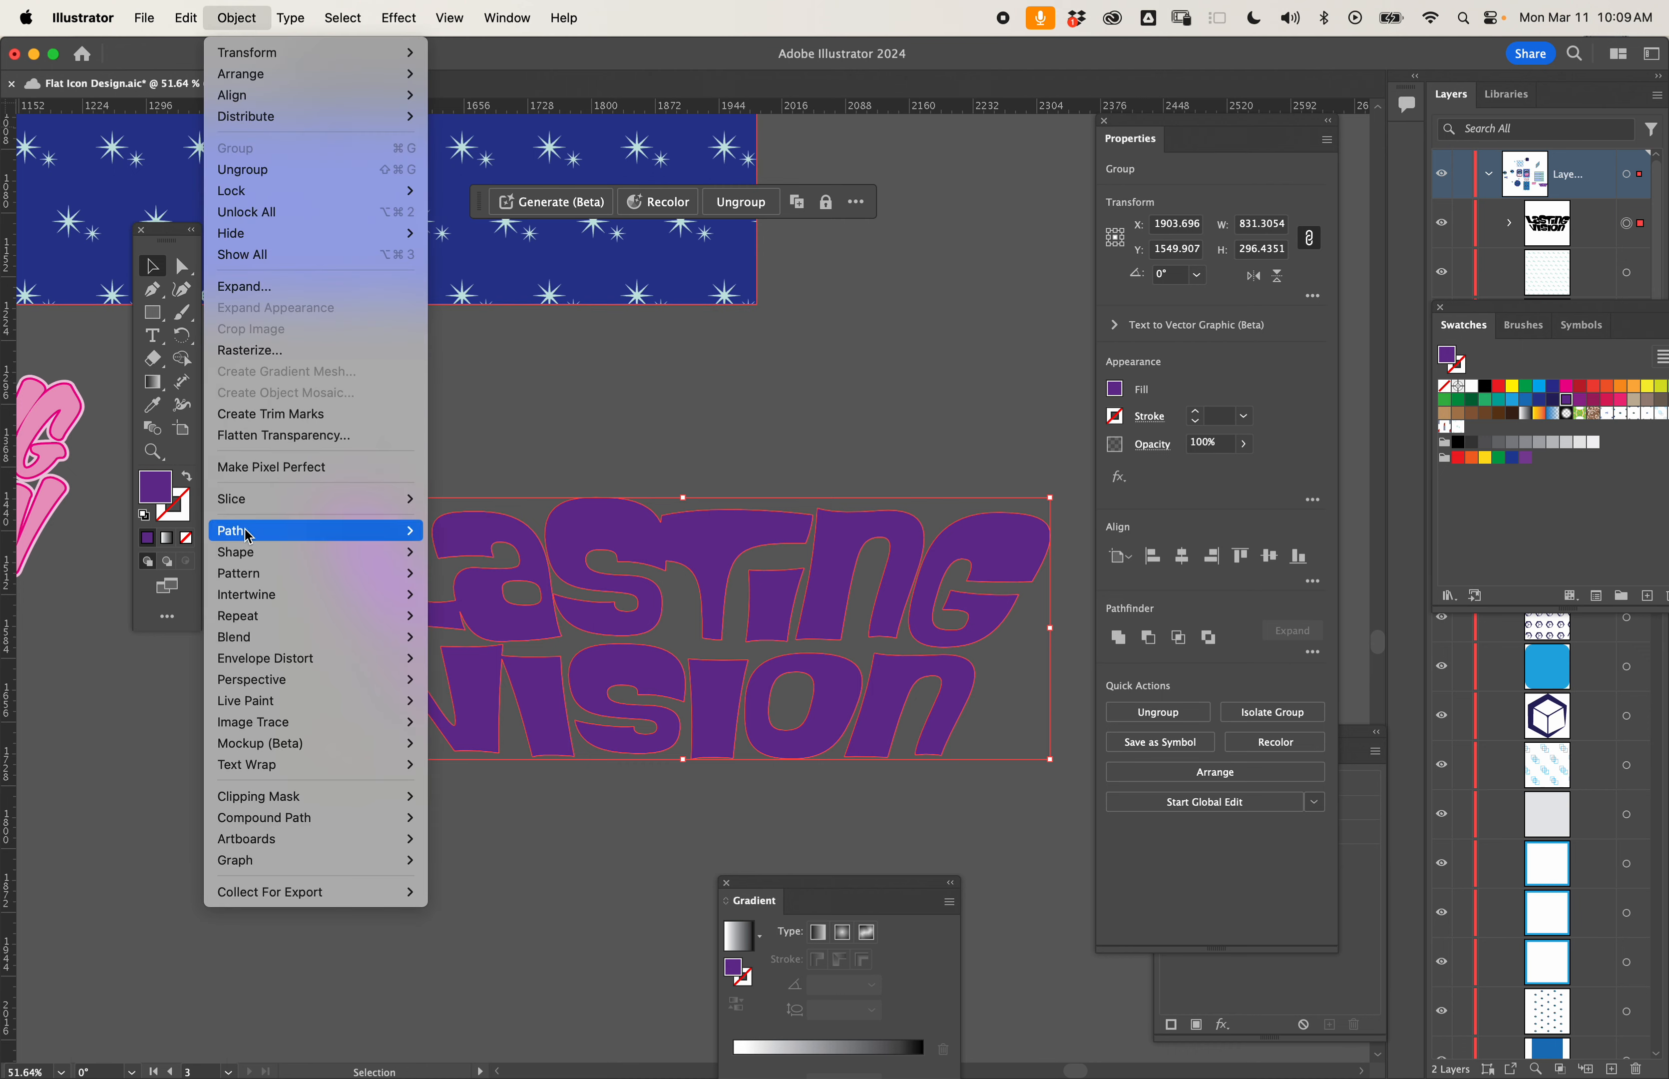
mouse_move(248, 534)
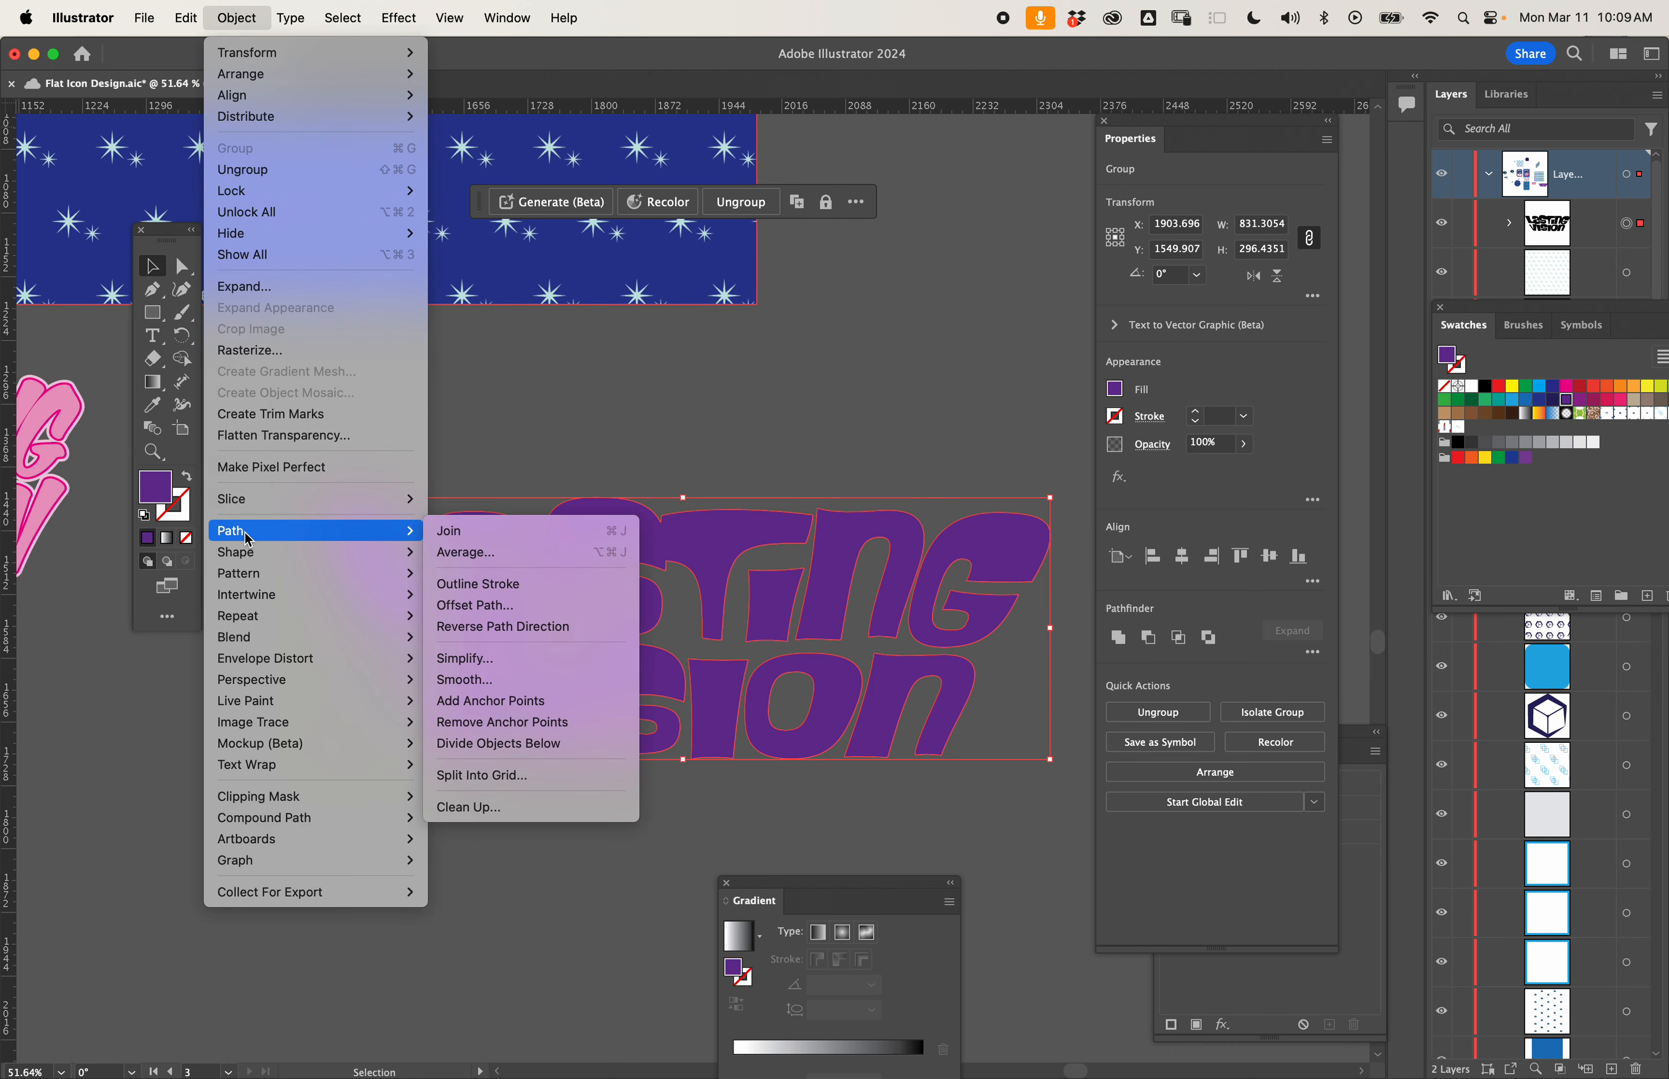
left_click(489, 606)
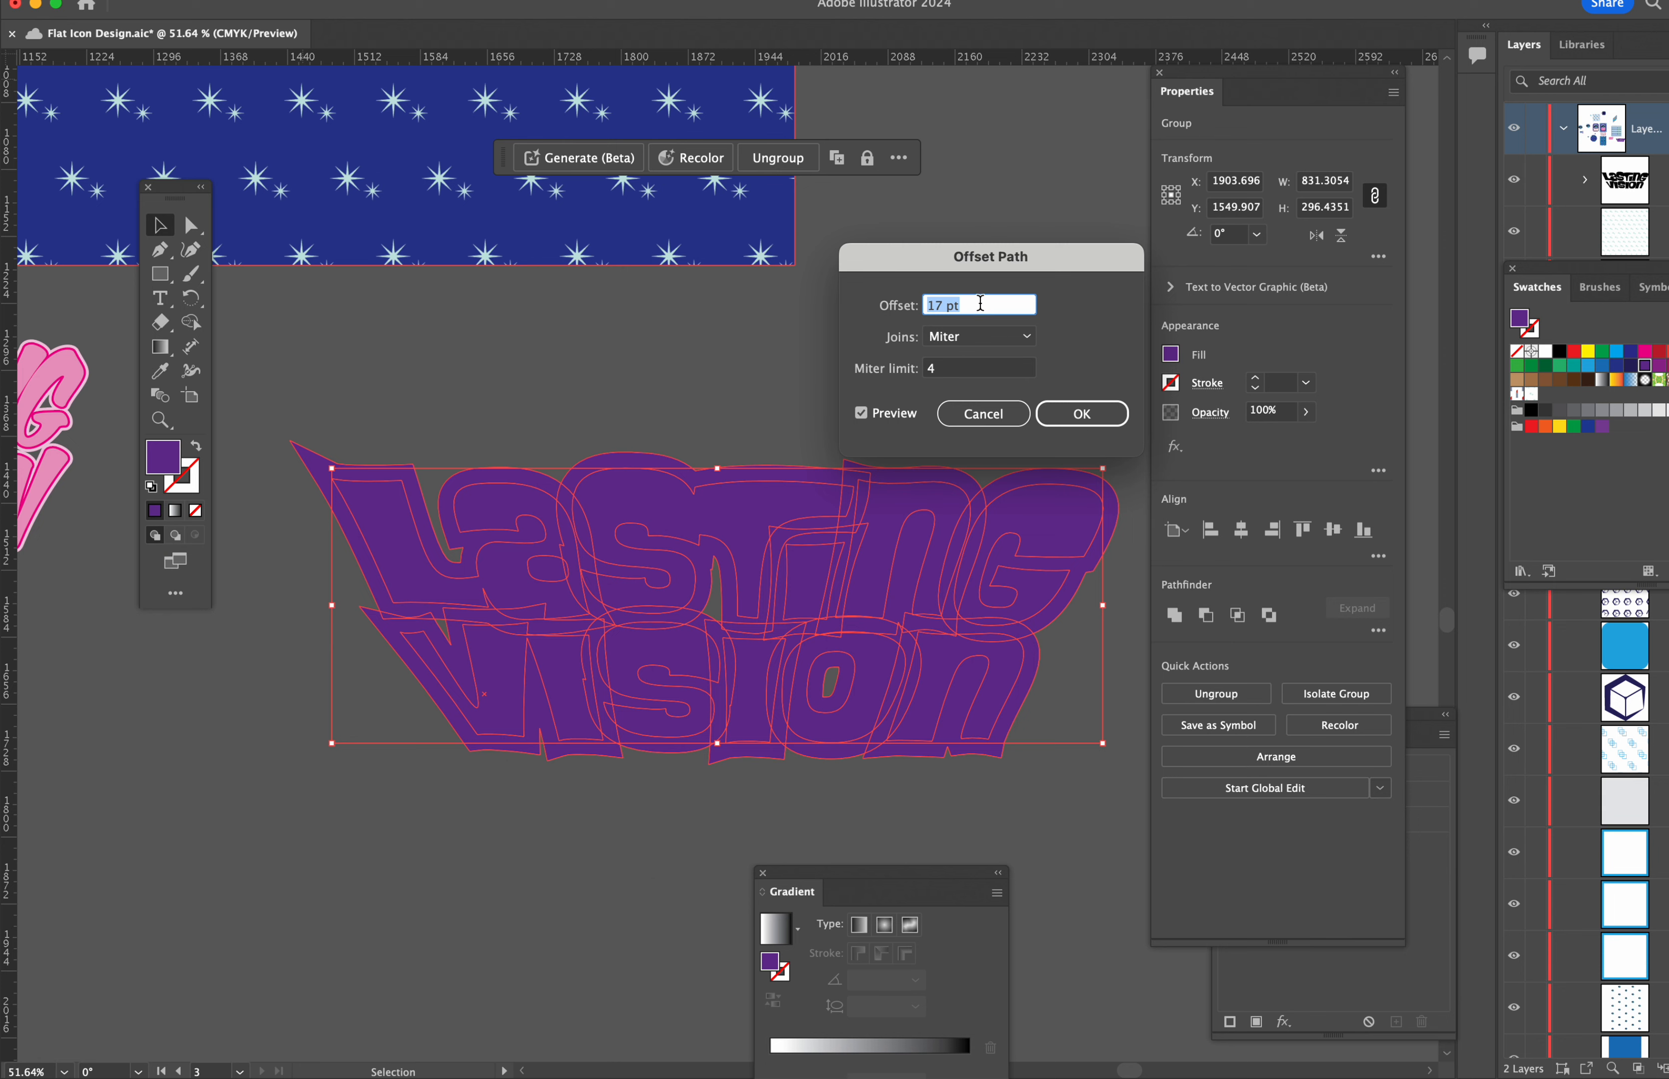
type("8")
key("Up")
key("Up")
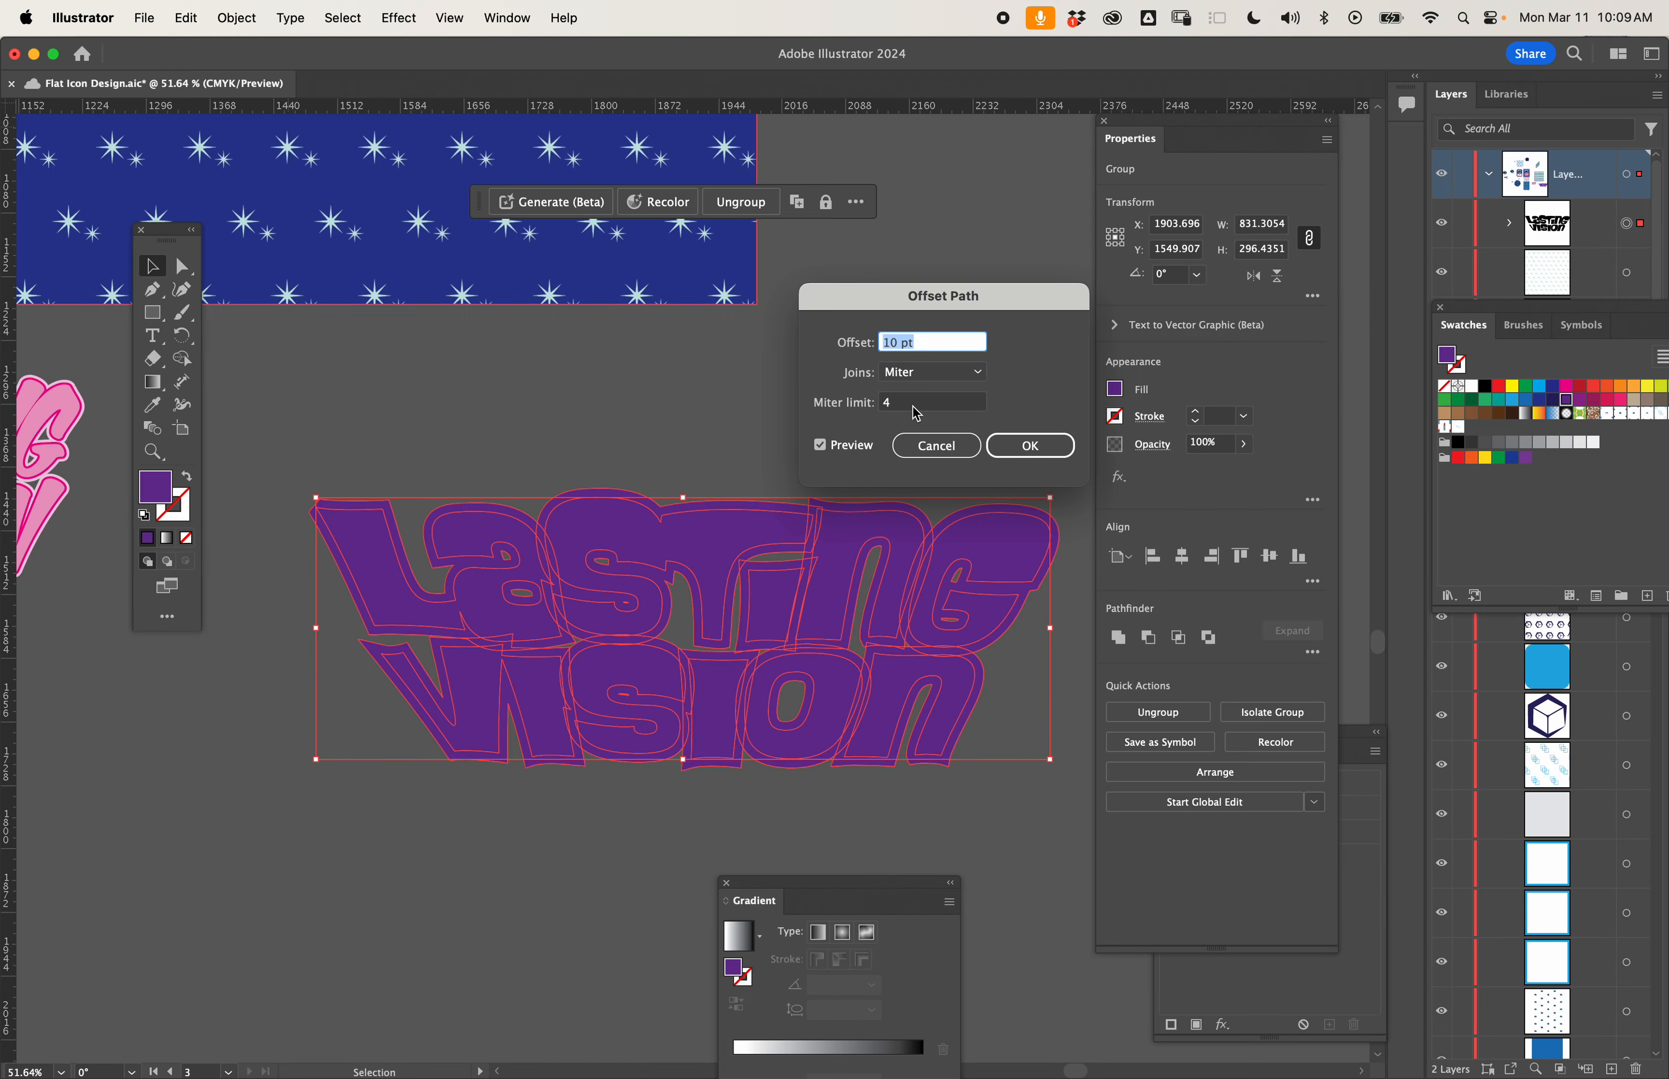
left_click(915, 409)
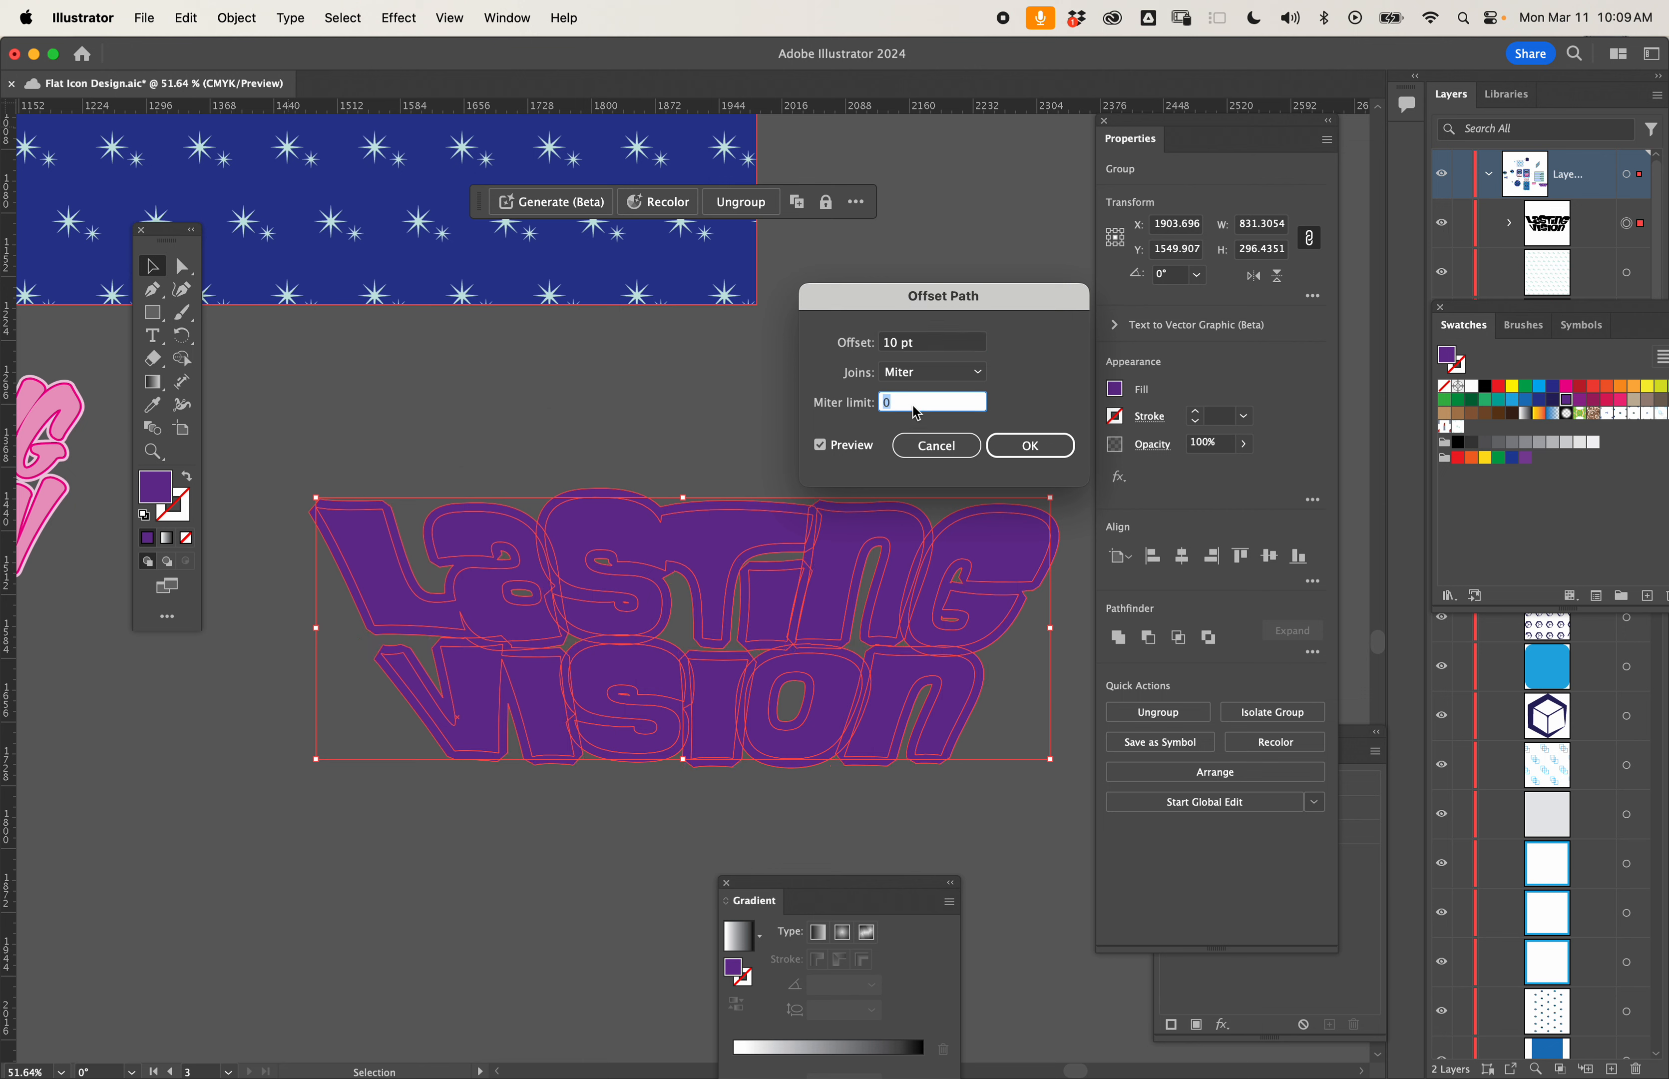
key("Up")
key("Down")
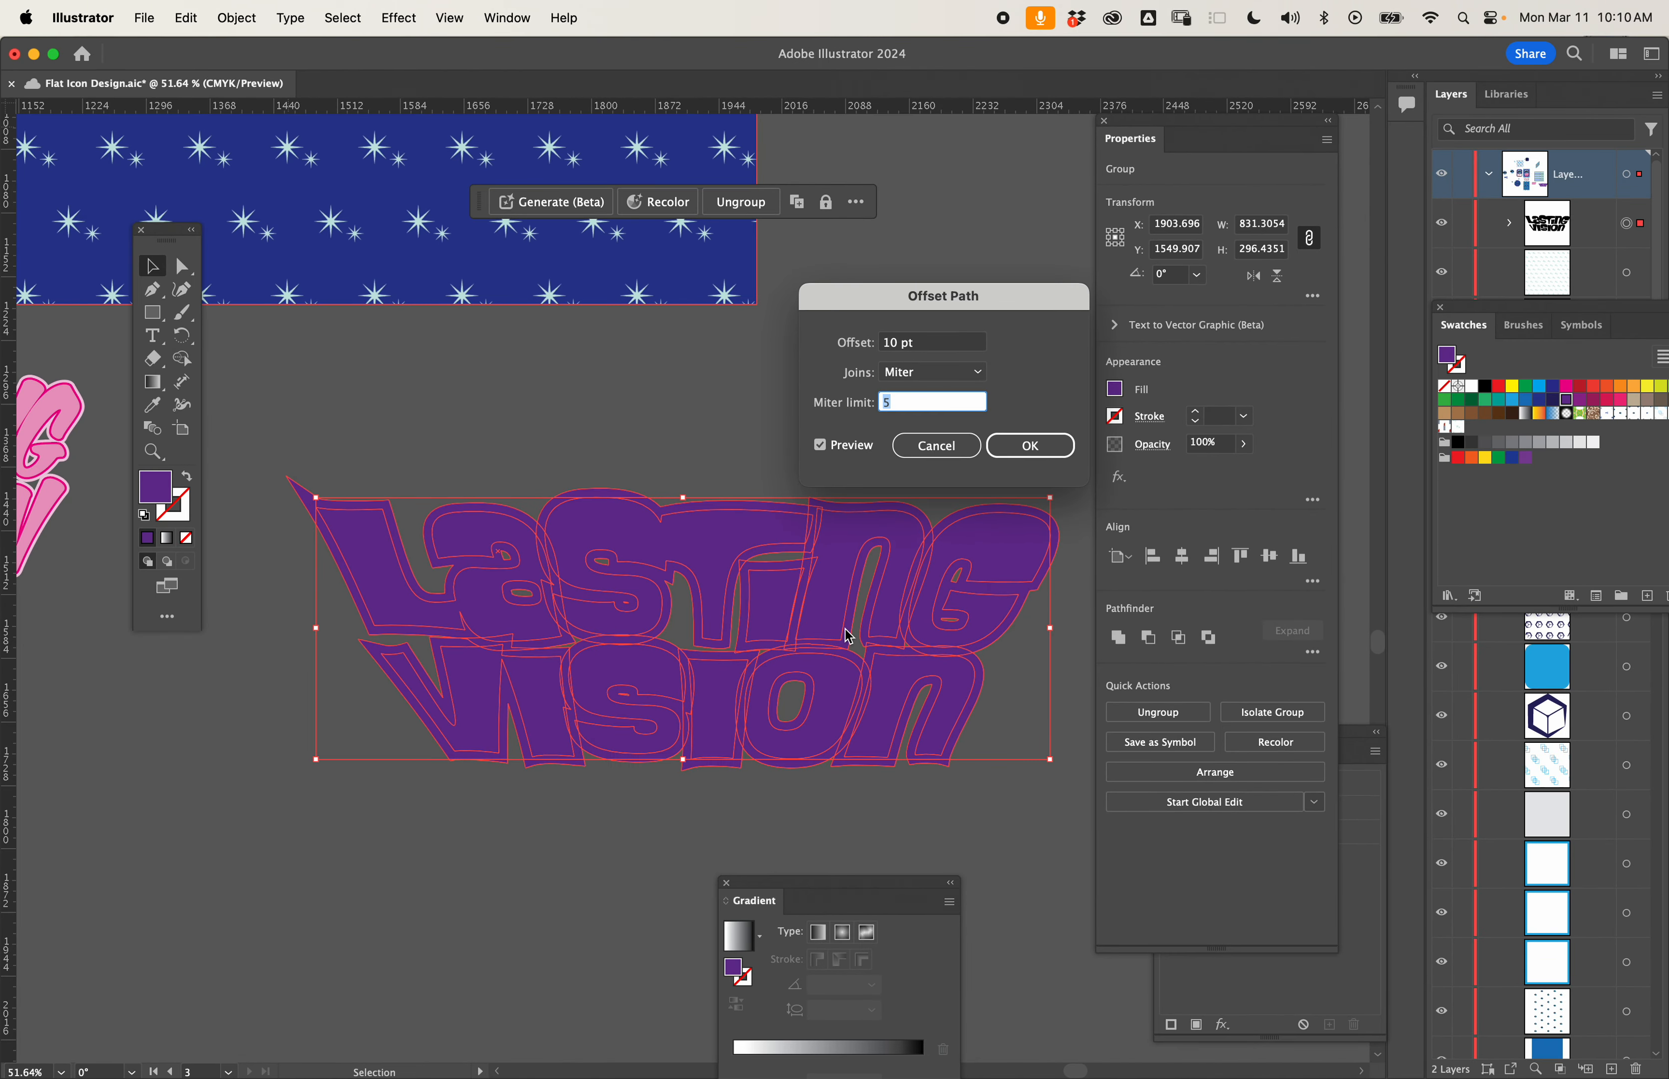
left_click(1036, 447)
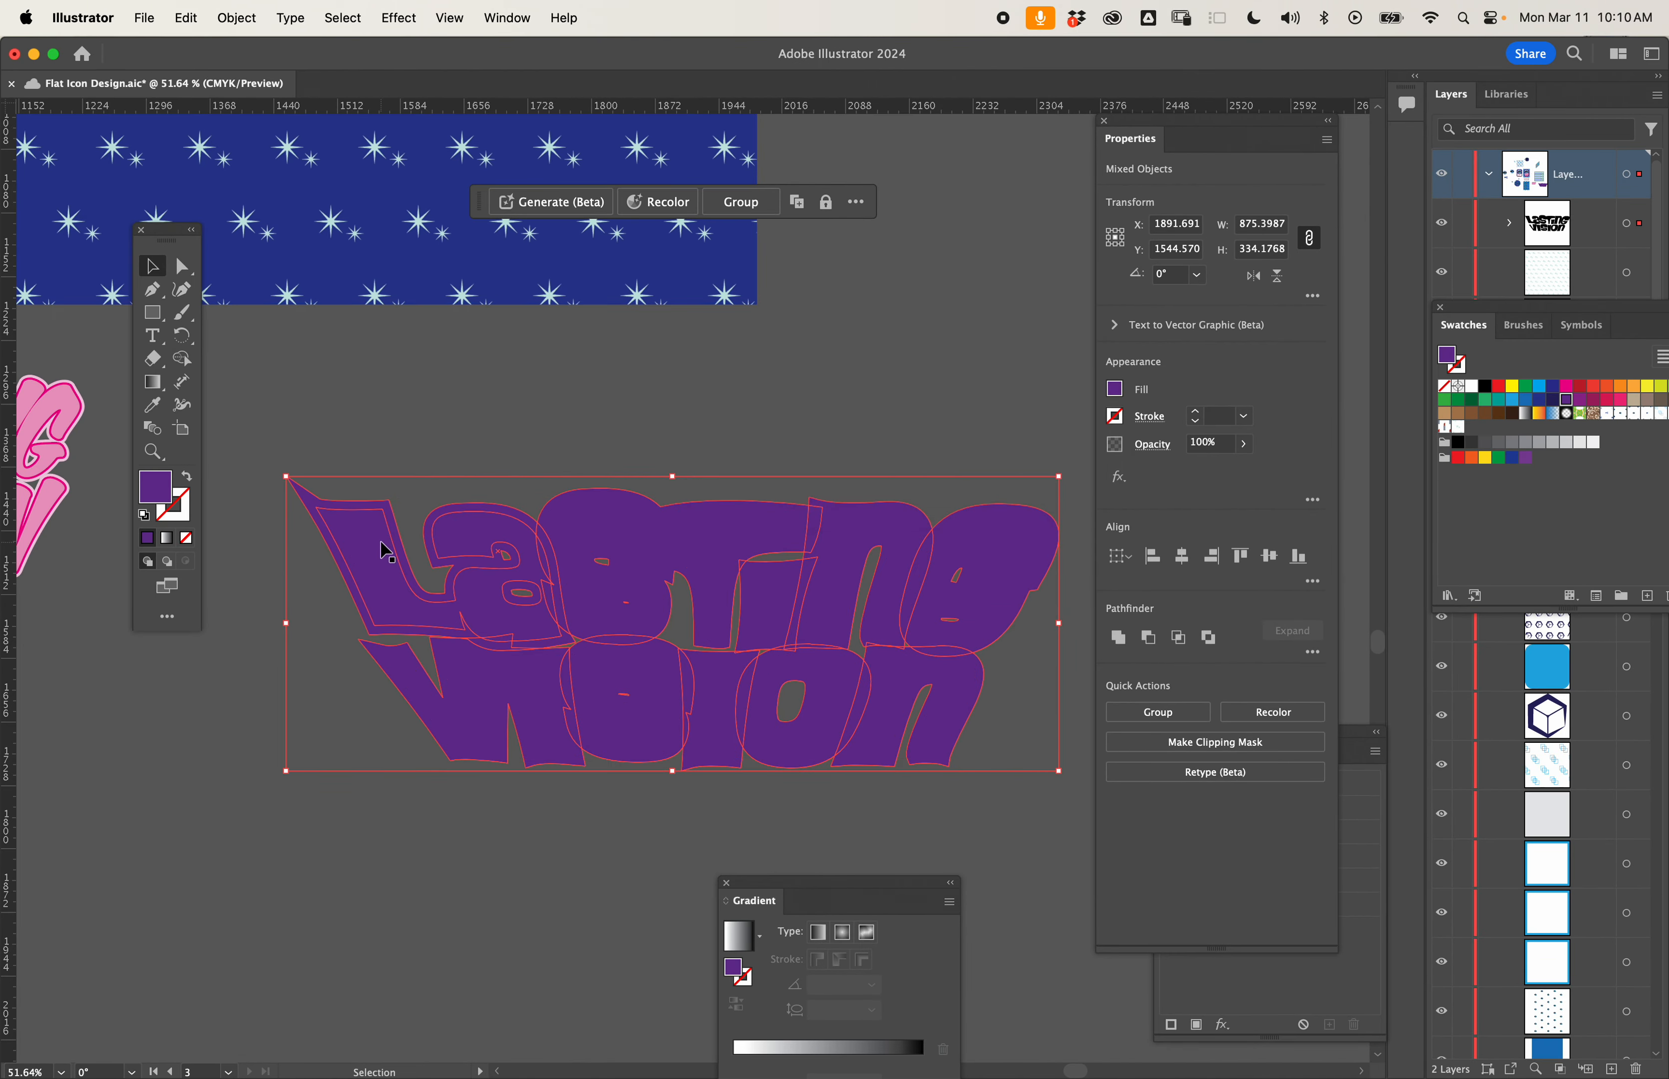
- Move the lettering and its offset shapes slightly up and group them together
left_click_drag(382, 550, 389, 497)
key("super+g")
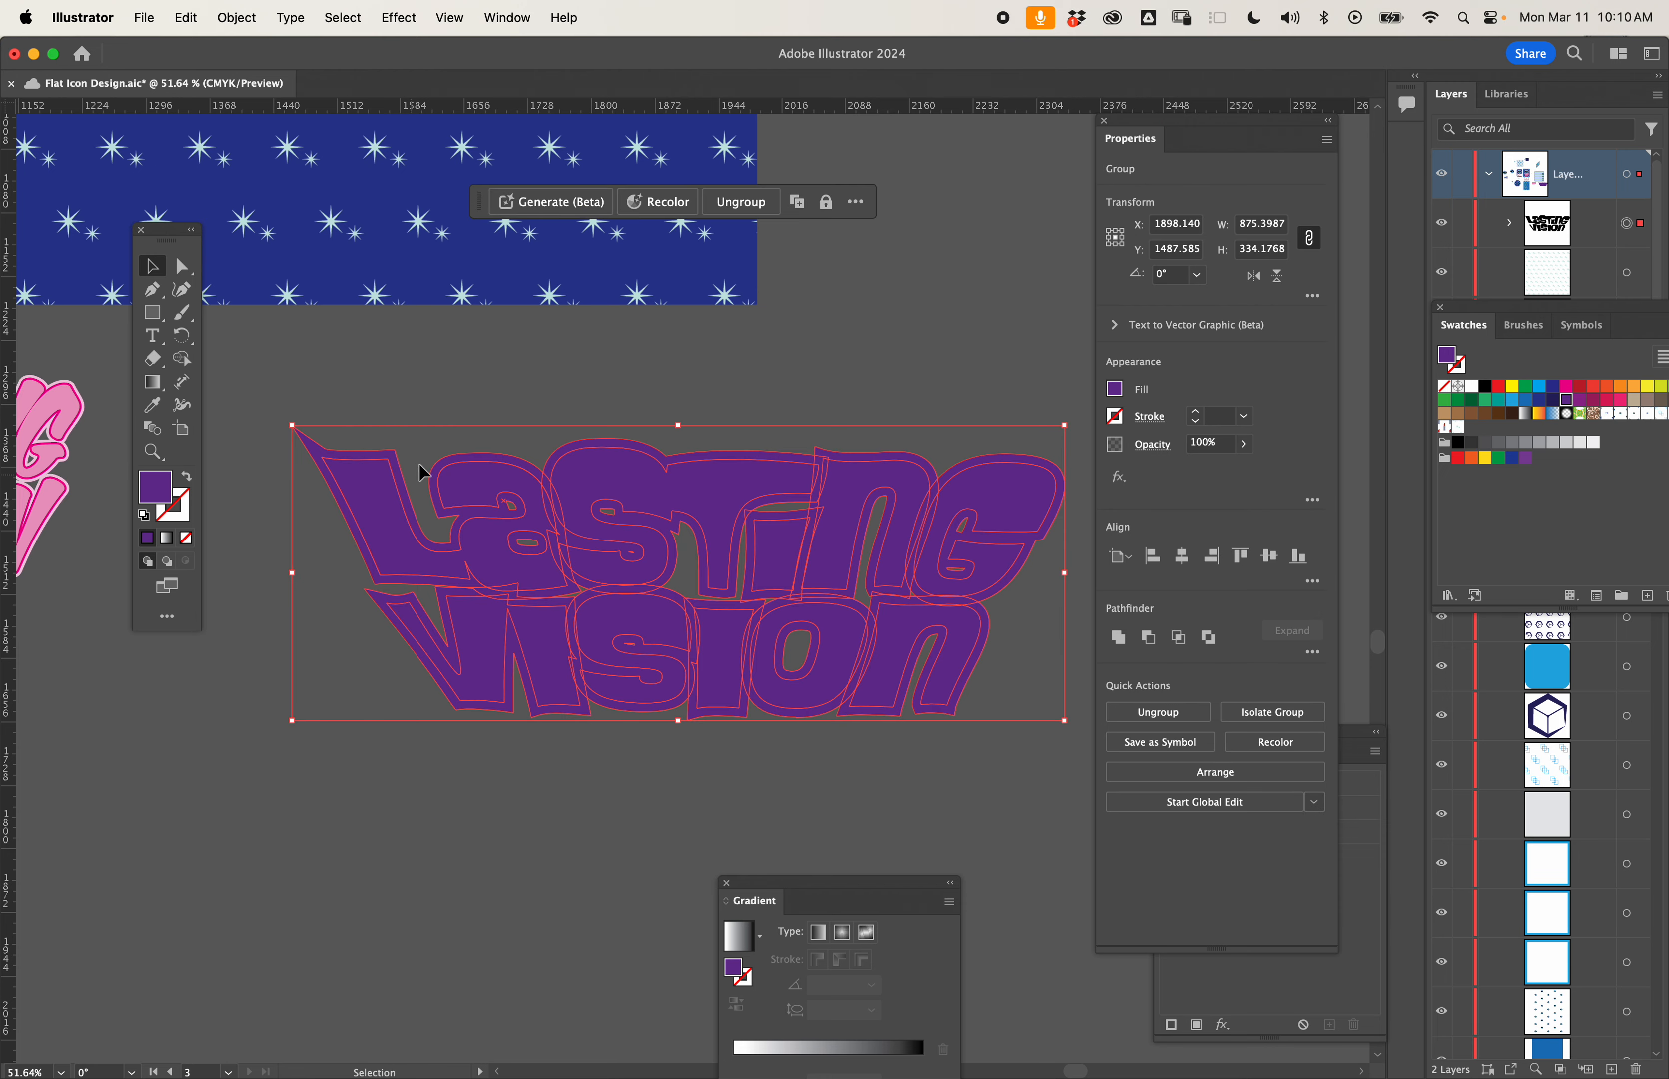
left_click(741, 201)
left_click(789, 328)
left_click_drag(716, 555, 567, 646)
key("super+z")
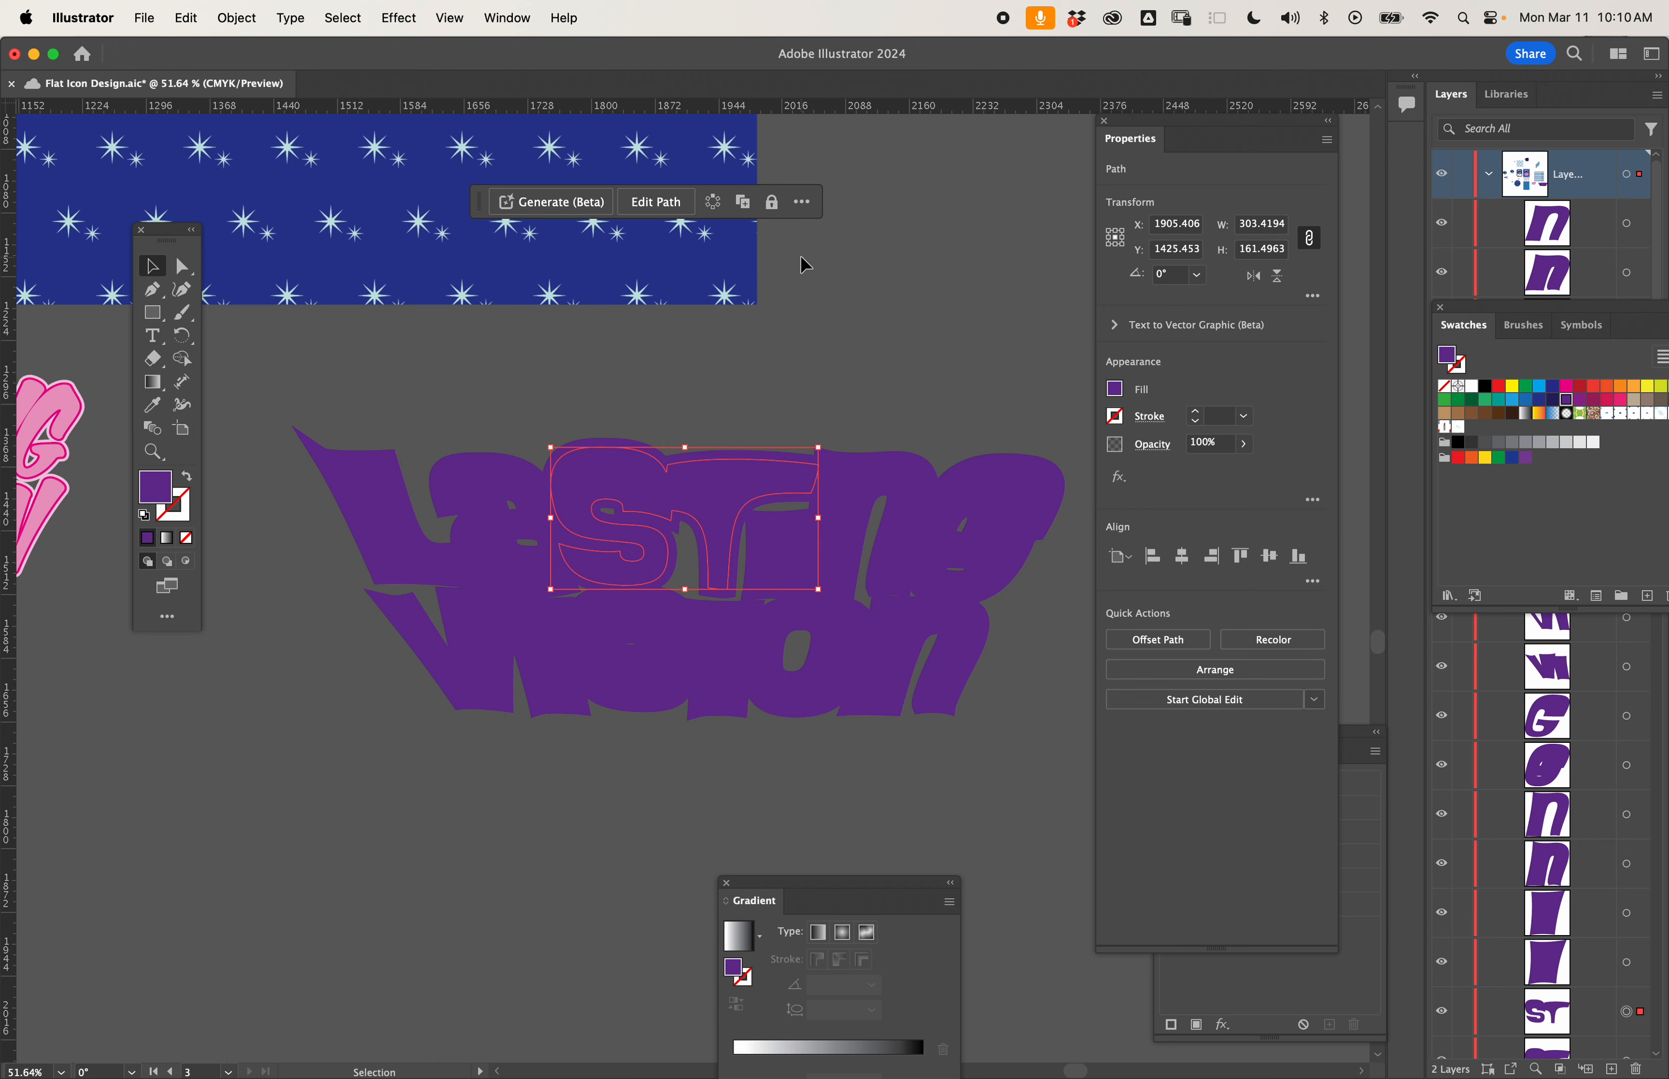
key("super+z")
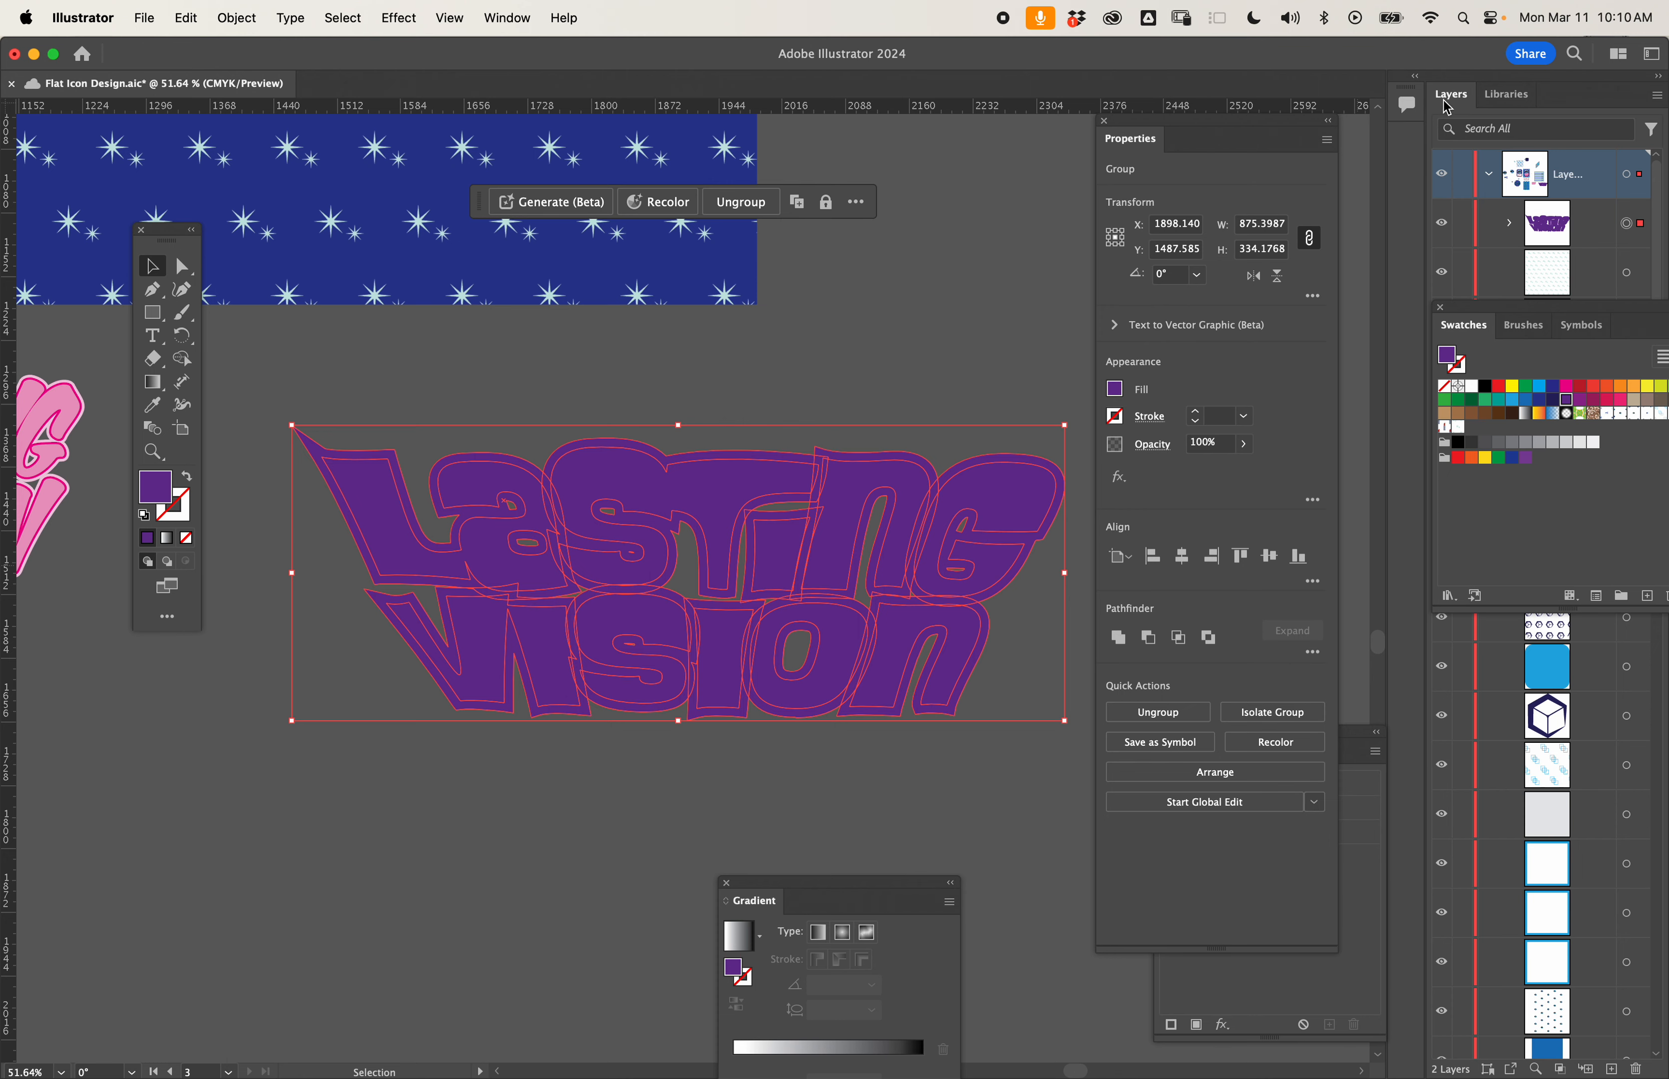
- Float and enlarge the Layers list over the canvas and expand the lettering group to list its paths
left_click_drag(1451, 93, 837, 96)
left_click_drag(1048, 298, 1162, 364)
left_click(897, 226)
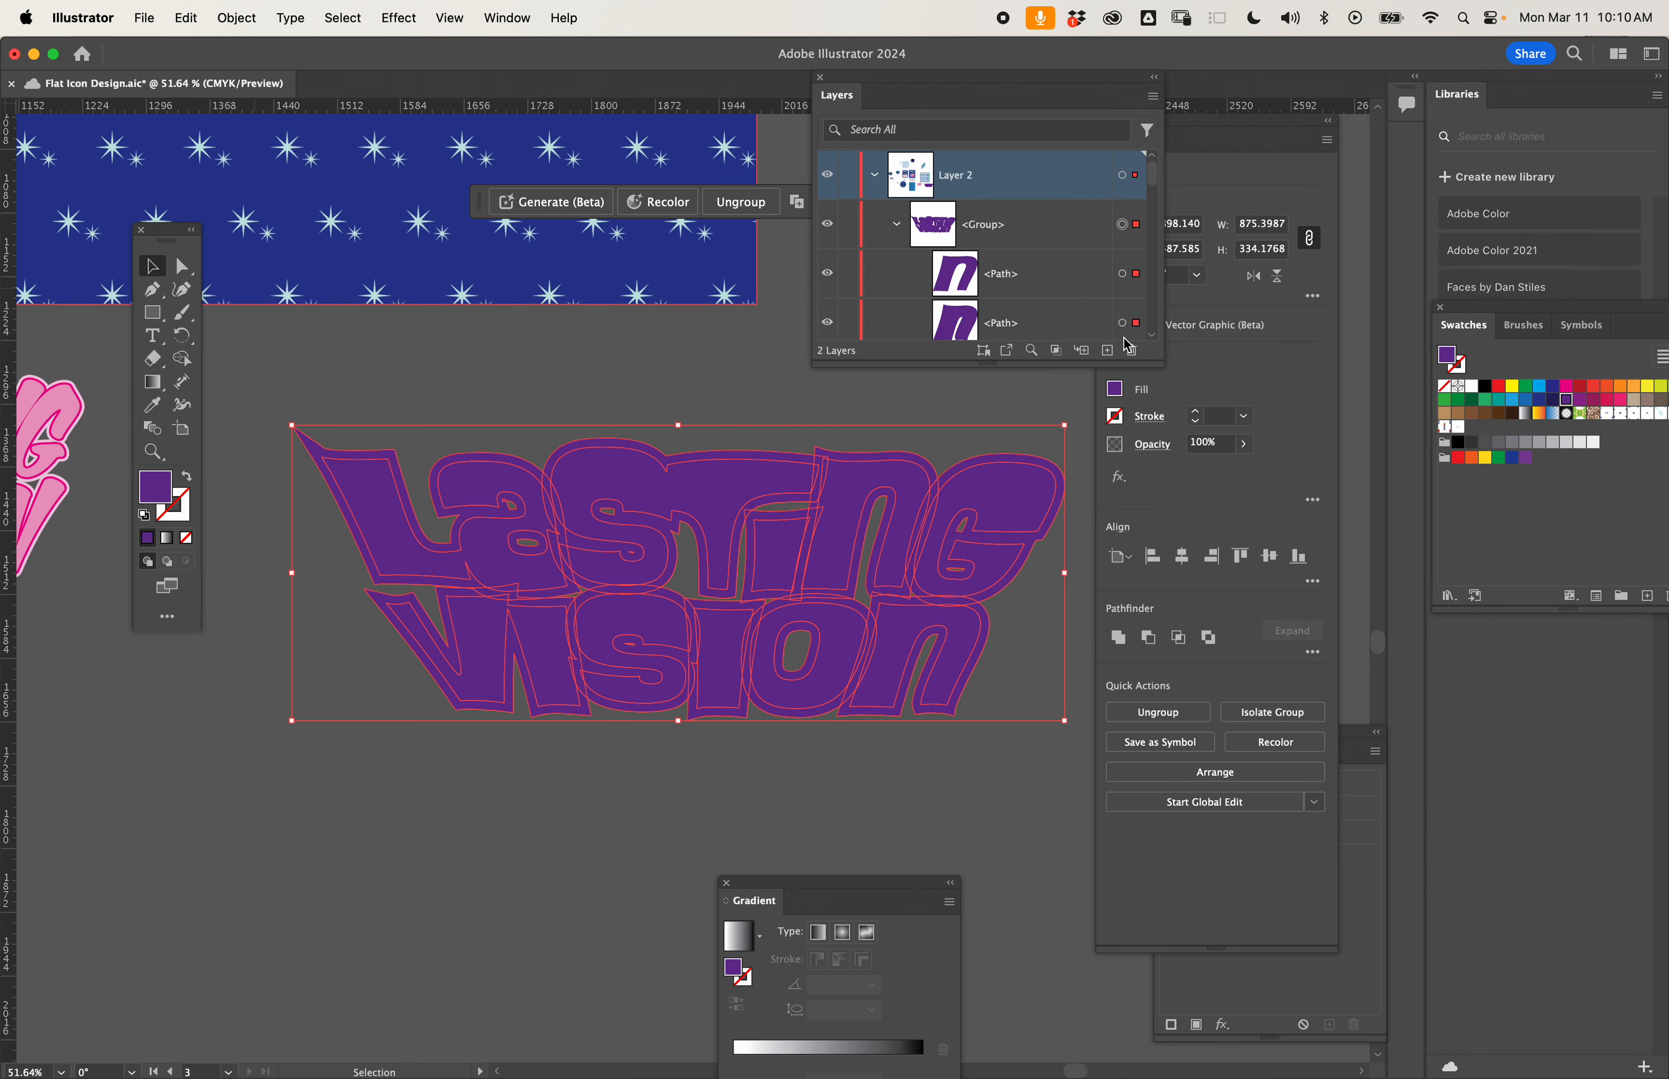
- Enlarge the Layers list until it shows the lettering group's paths down to the last compound path
left_click_drag(1158, 364, 1355, 584)
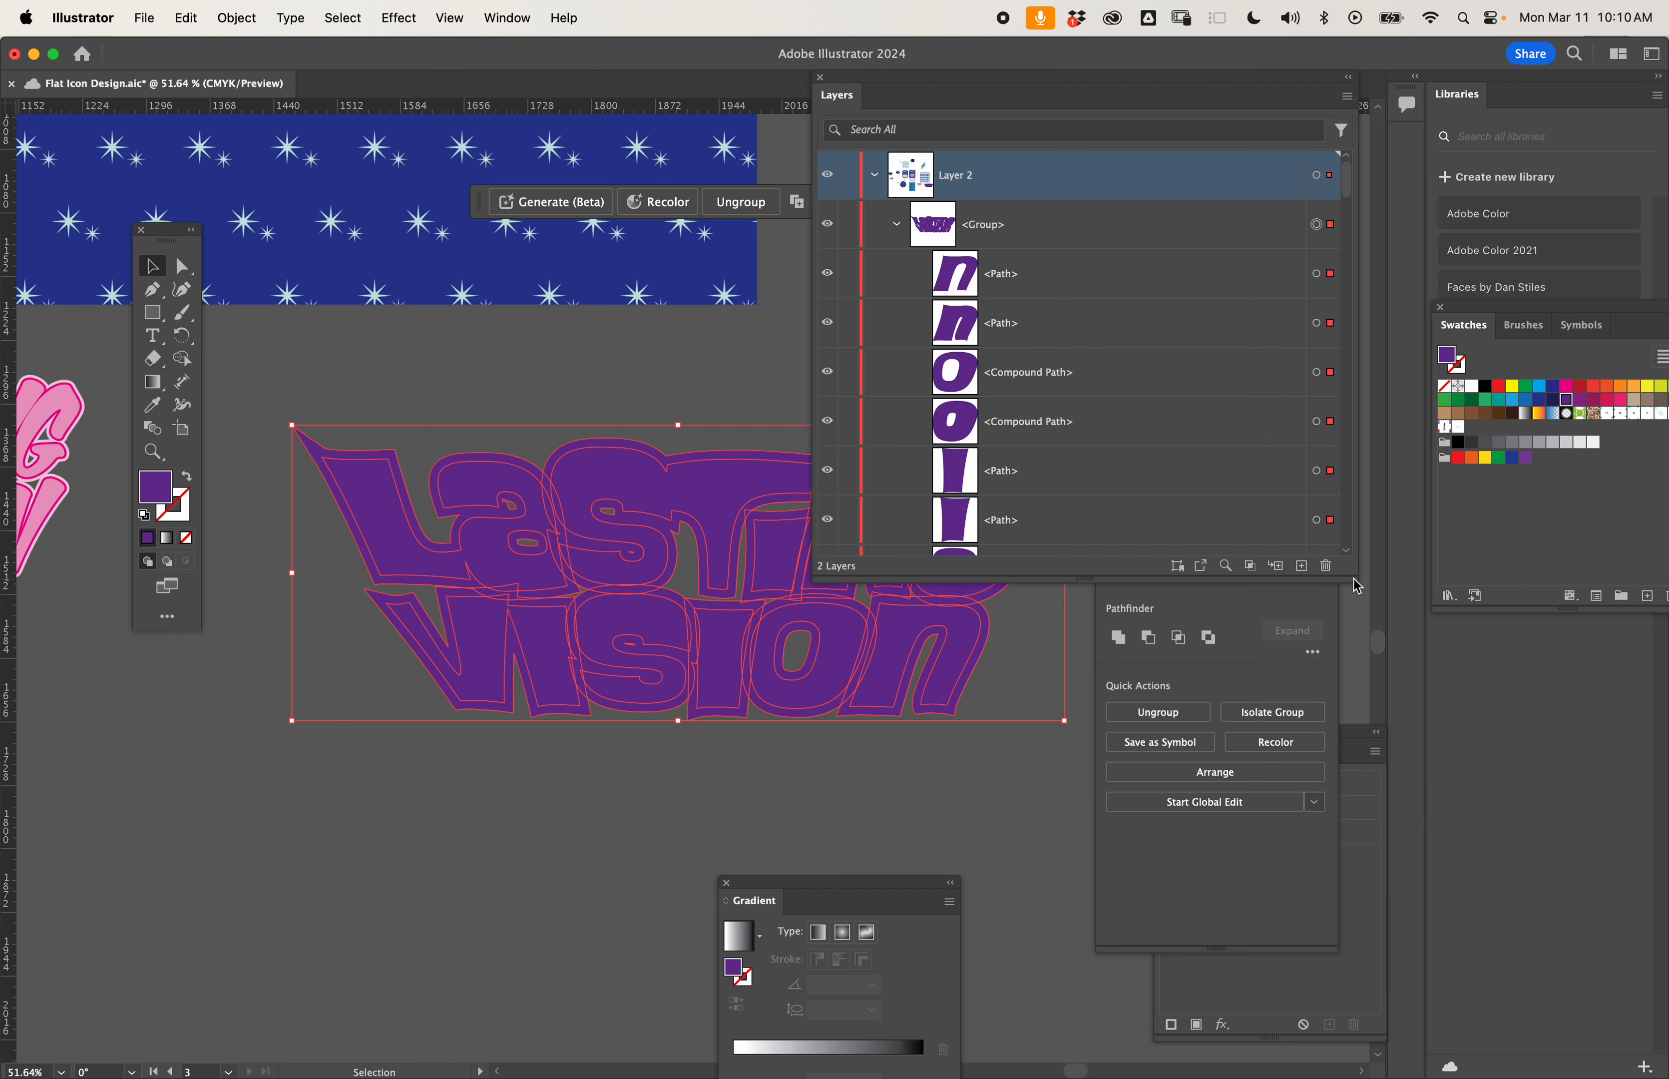
scroll(1184, 468, "down", 5)
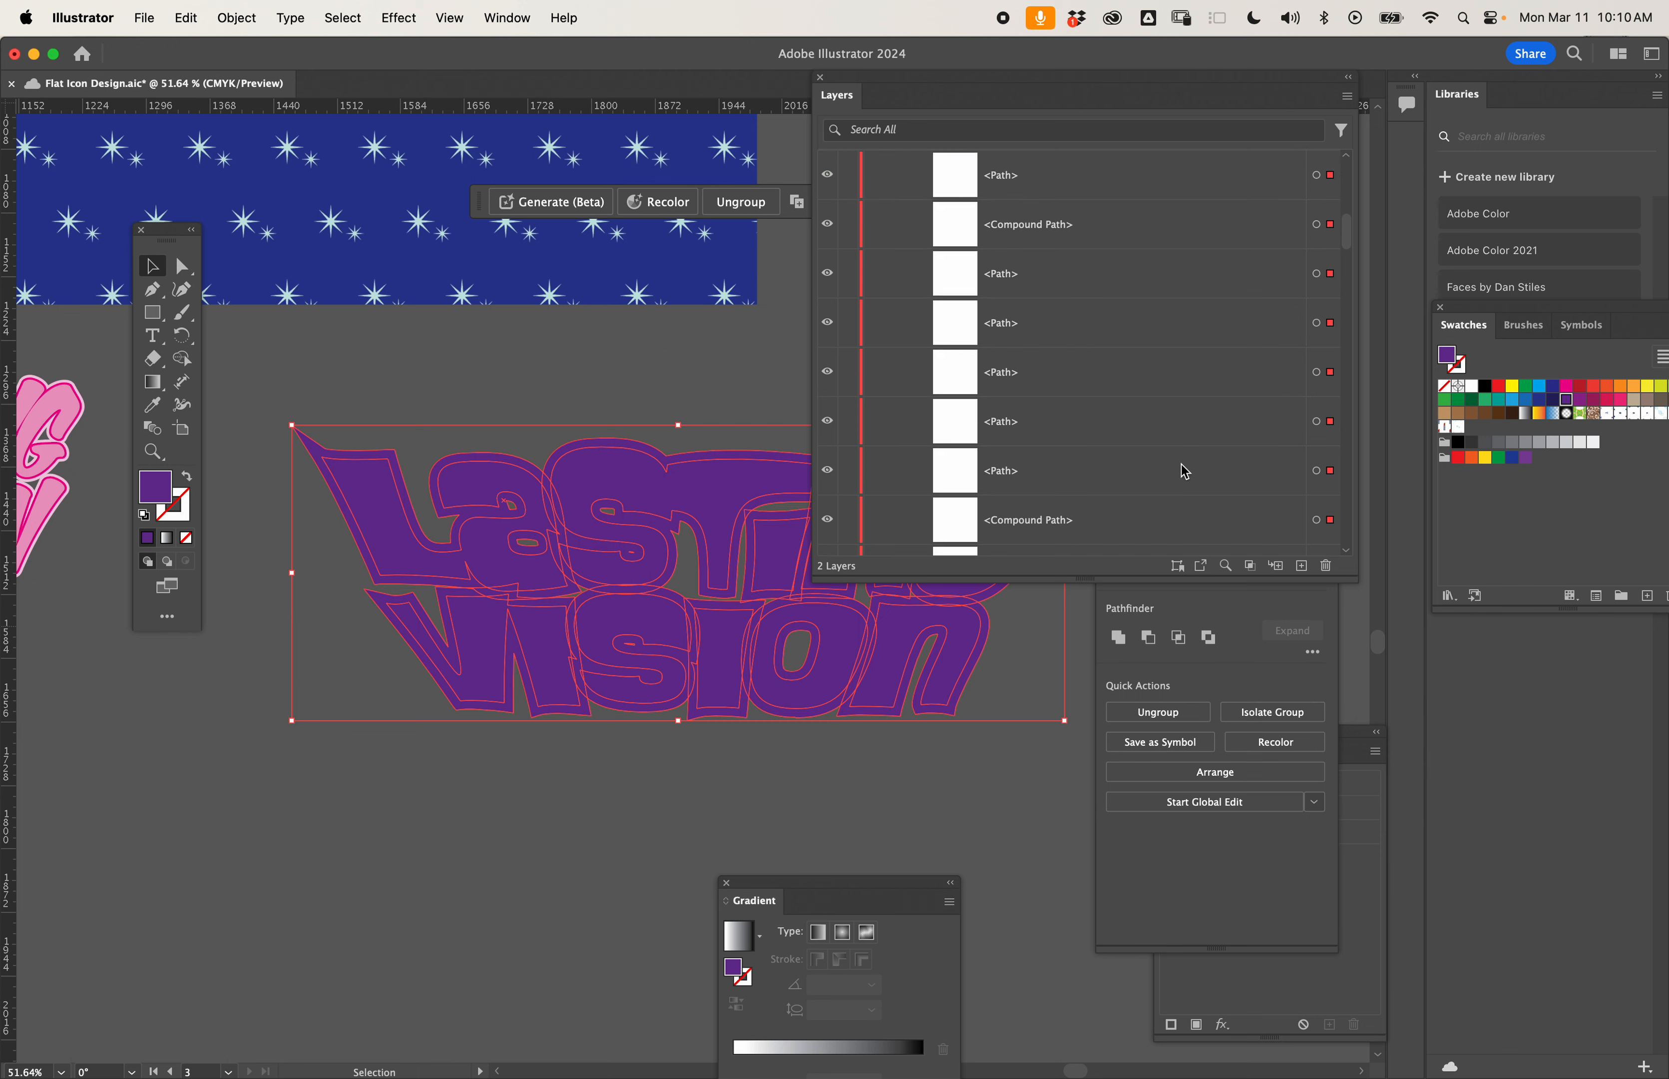
scroll(1185, 471, "up", 5)
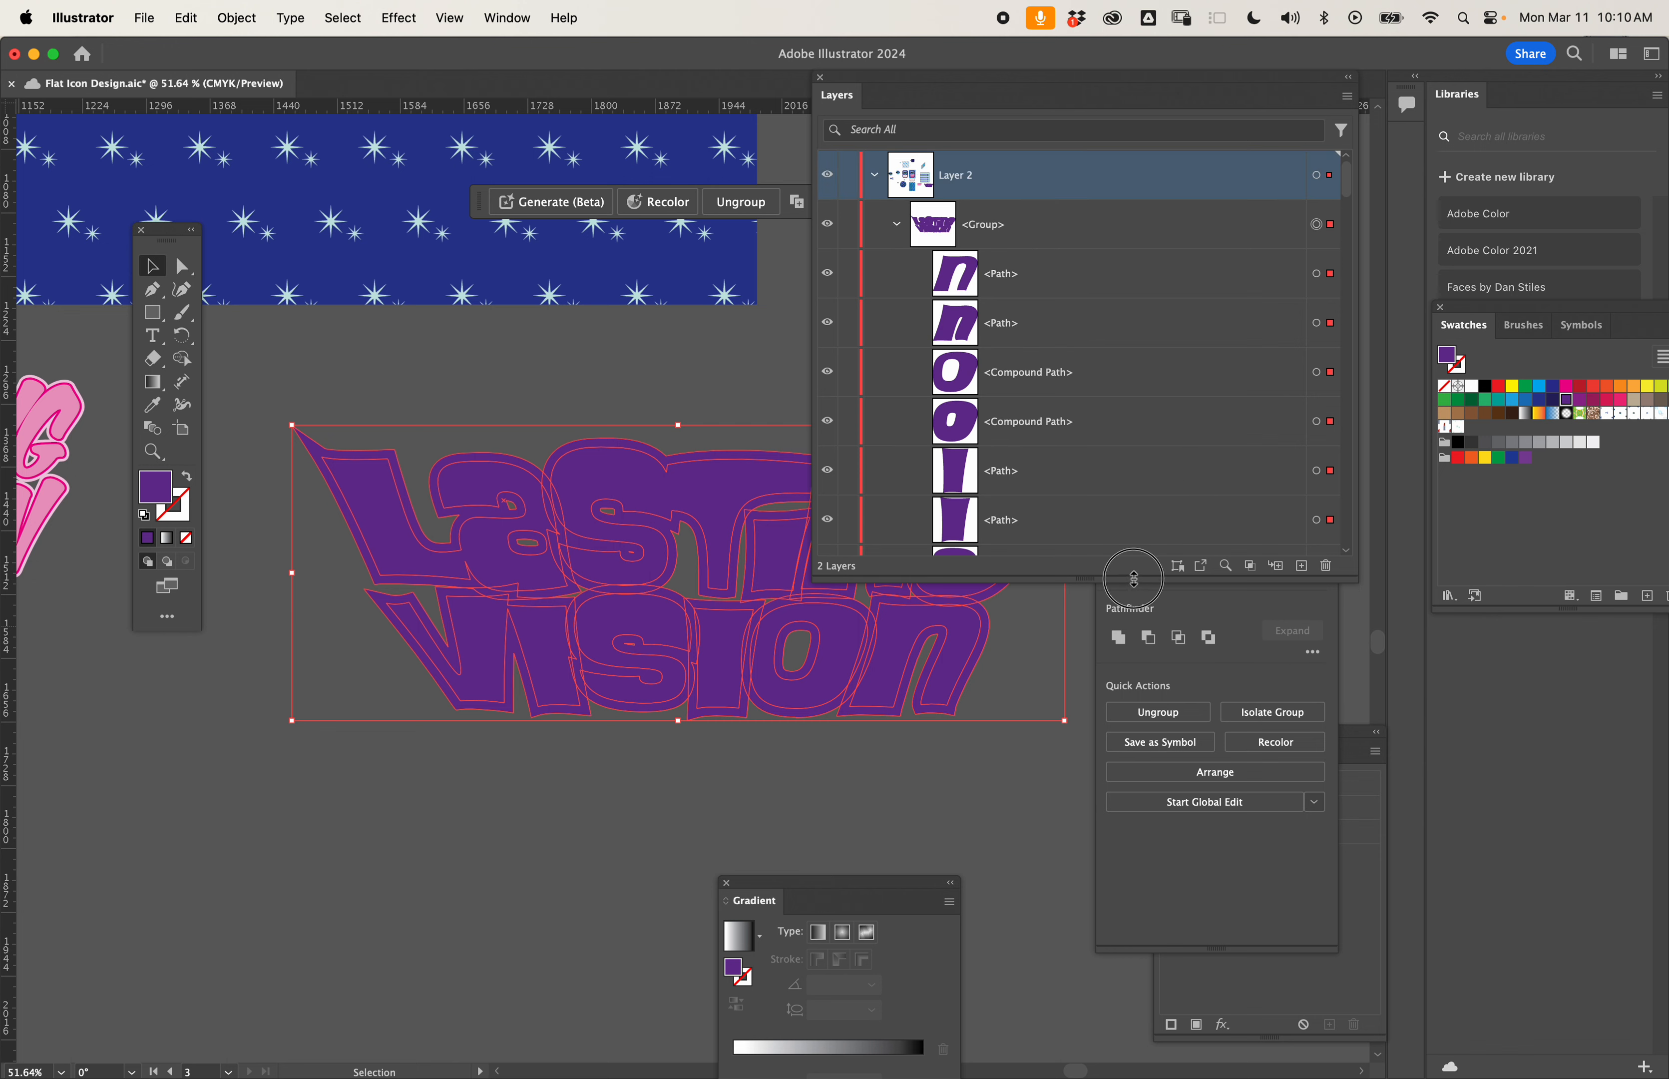
left_click_drag(1170, 582, 1153, 1046)
scroll(1108, 840, "down", 5)
scroll(1108, 840, "down", 1)
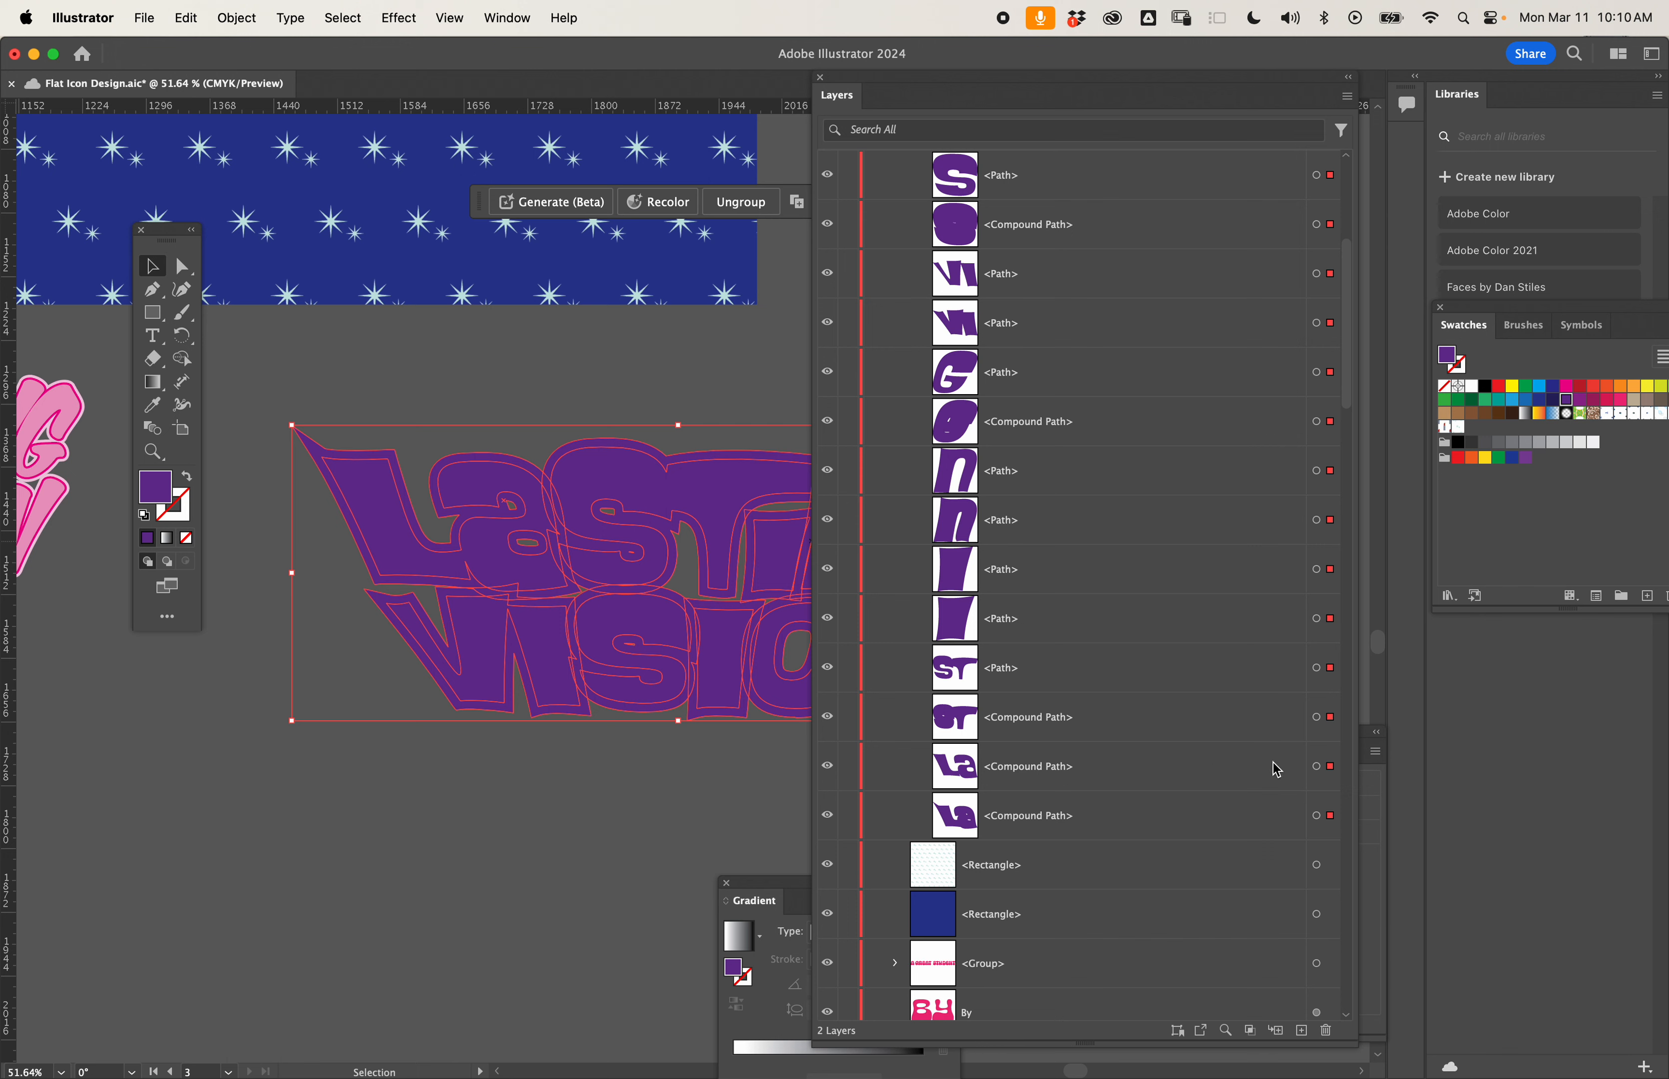
- Select the larger offset shapes of LA, ST, I, N and G plus those of VI and S in the lettering group
left_click(1316, 815)
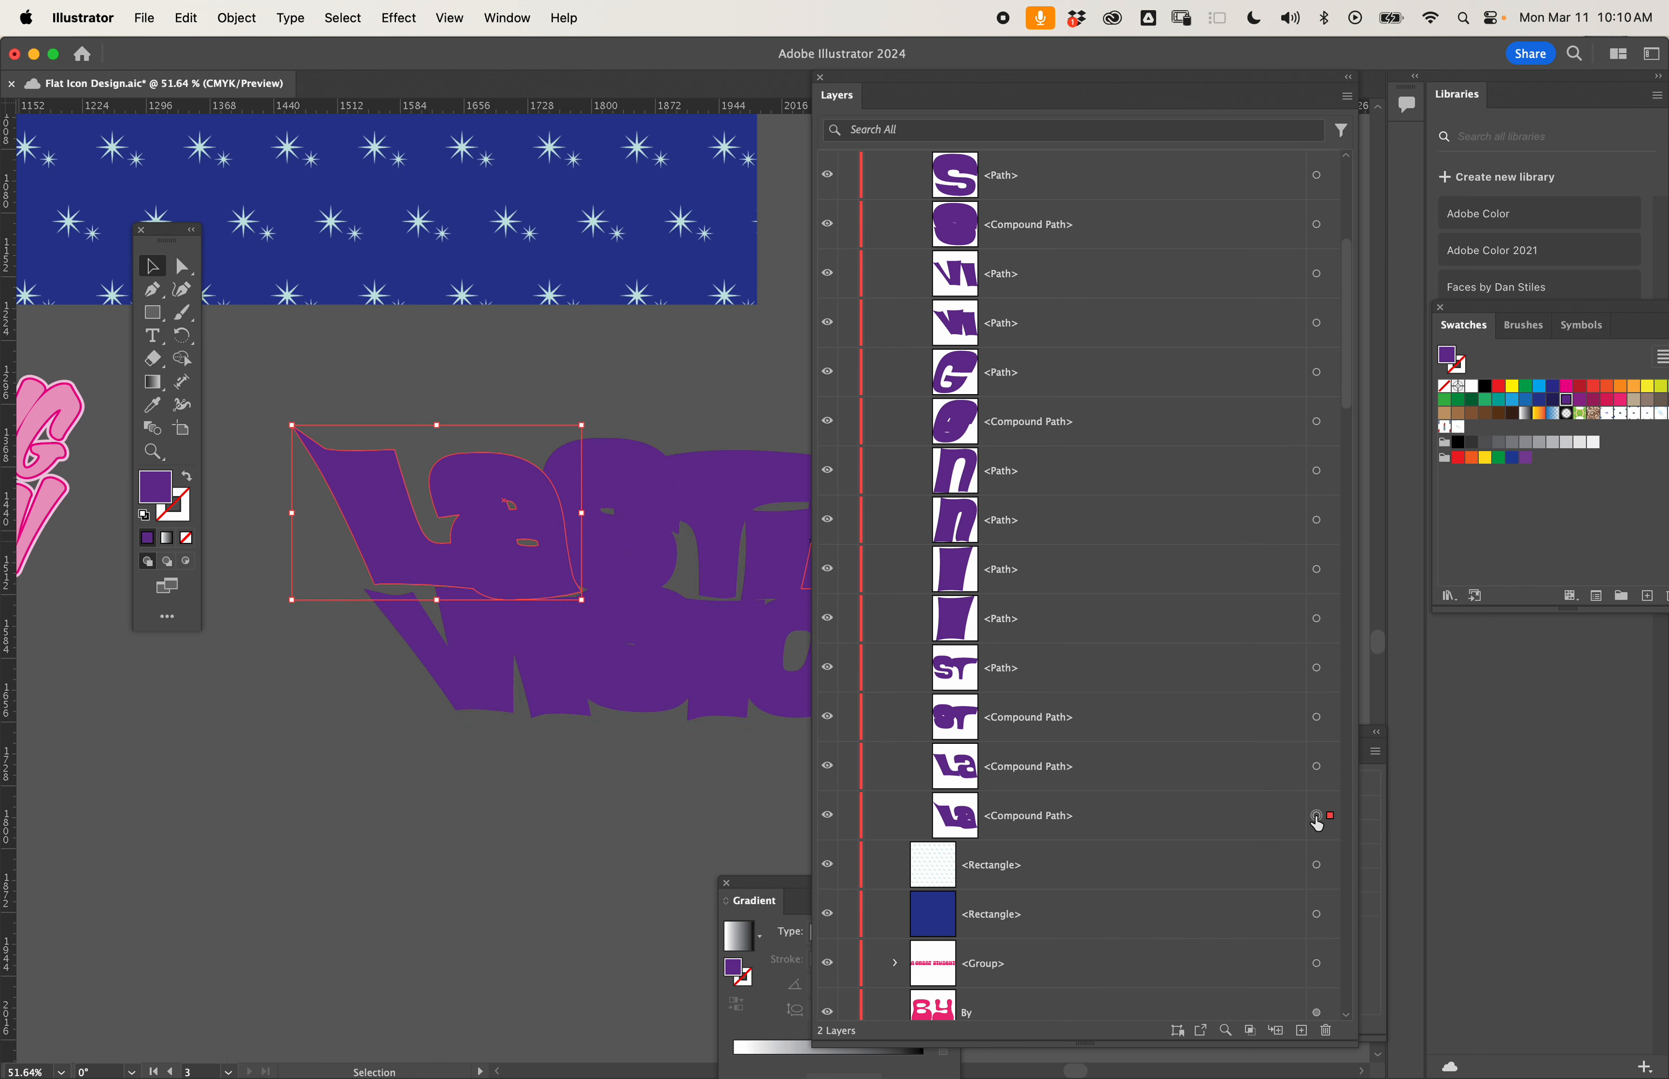
left_click(1317, 718, "shift")
left_click(1317, 619, "shift")
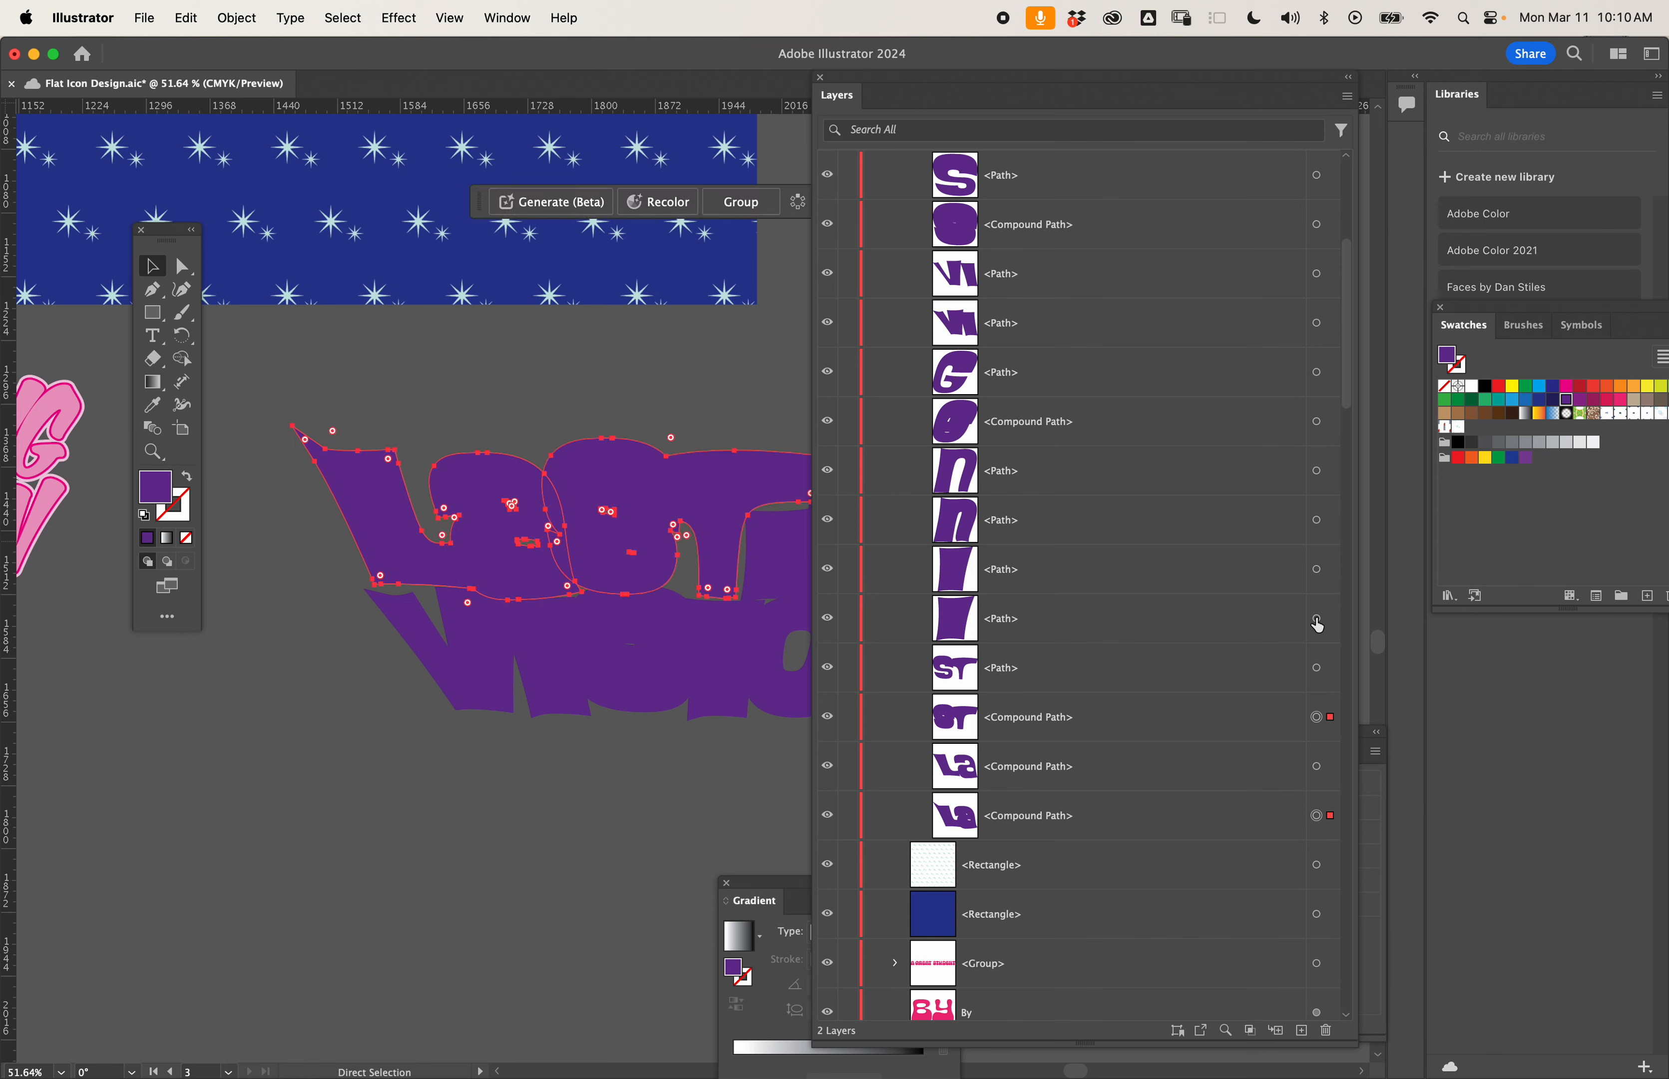
left_click(1317, 520, "shift")
left_click(1317, 422, "shift")
left_click(1317, 323, "shift")
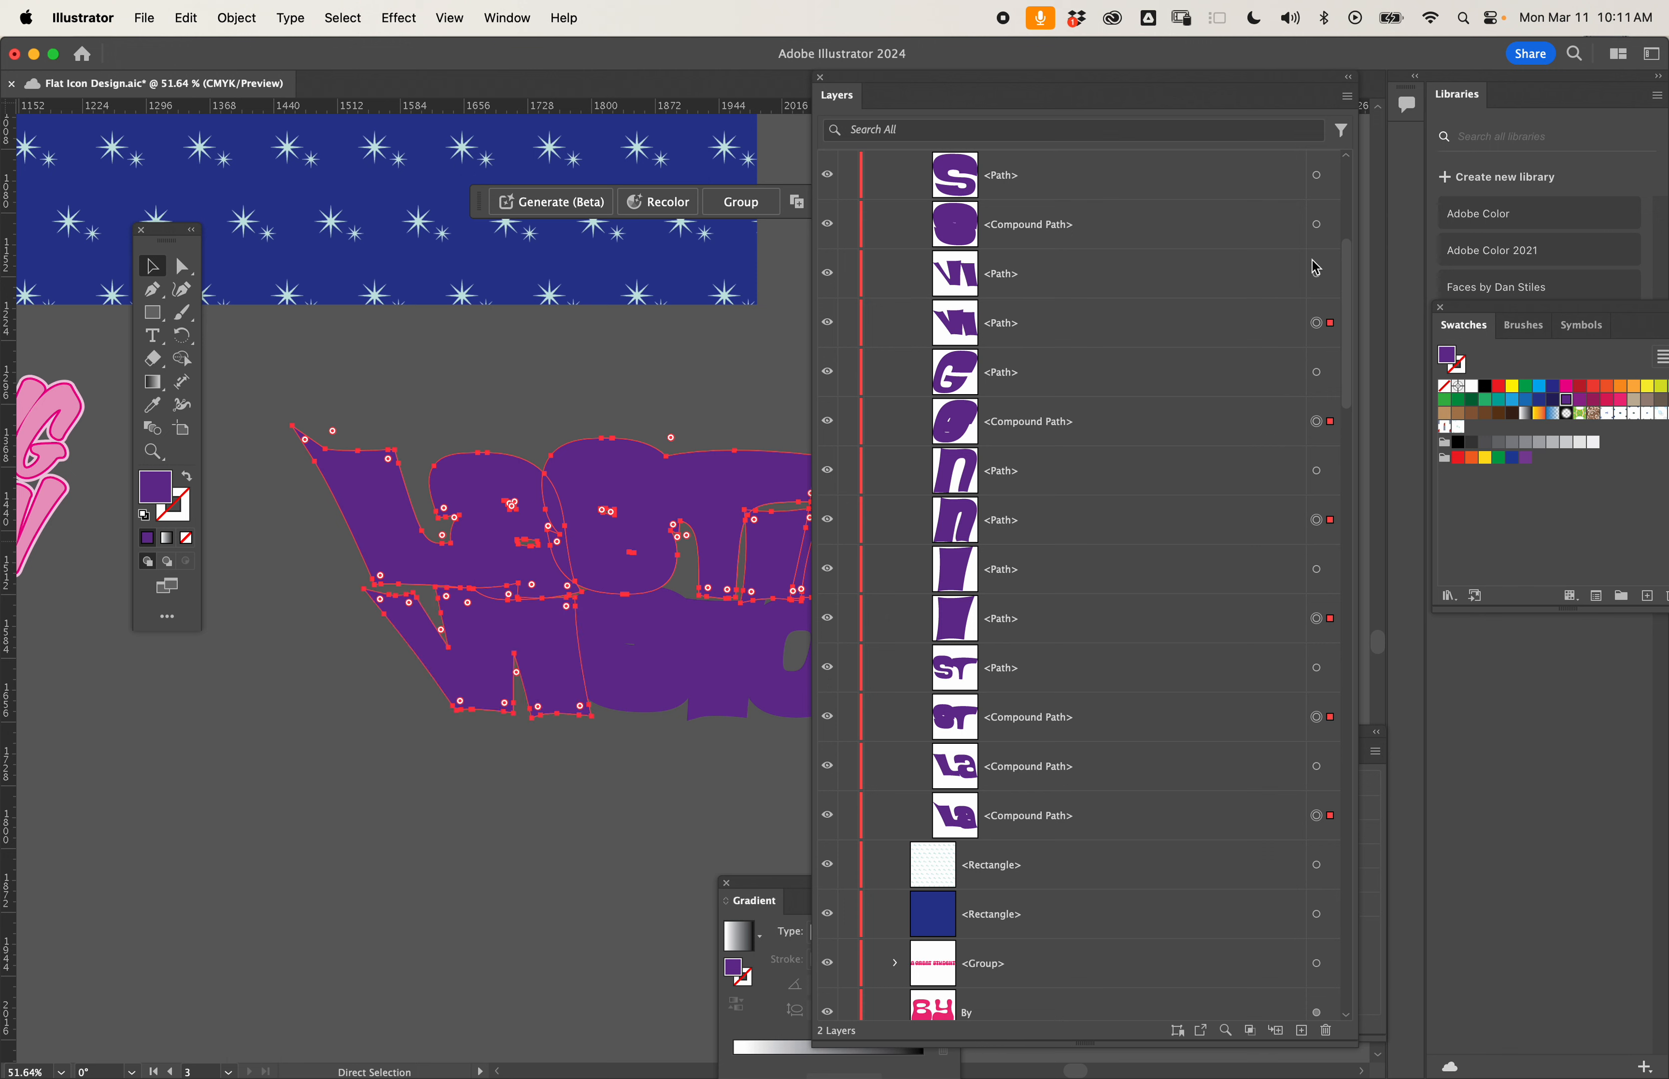
left_click(1316, 224, "shift")
- Add the larger offset shapes of the remaining I, O and N in VISION to the selection
scroll(1246, 369, "up", 8)
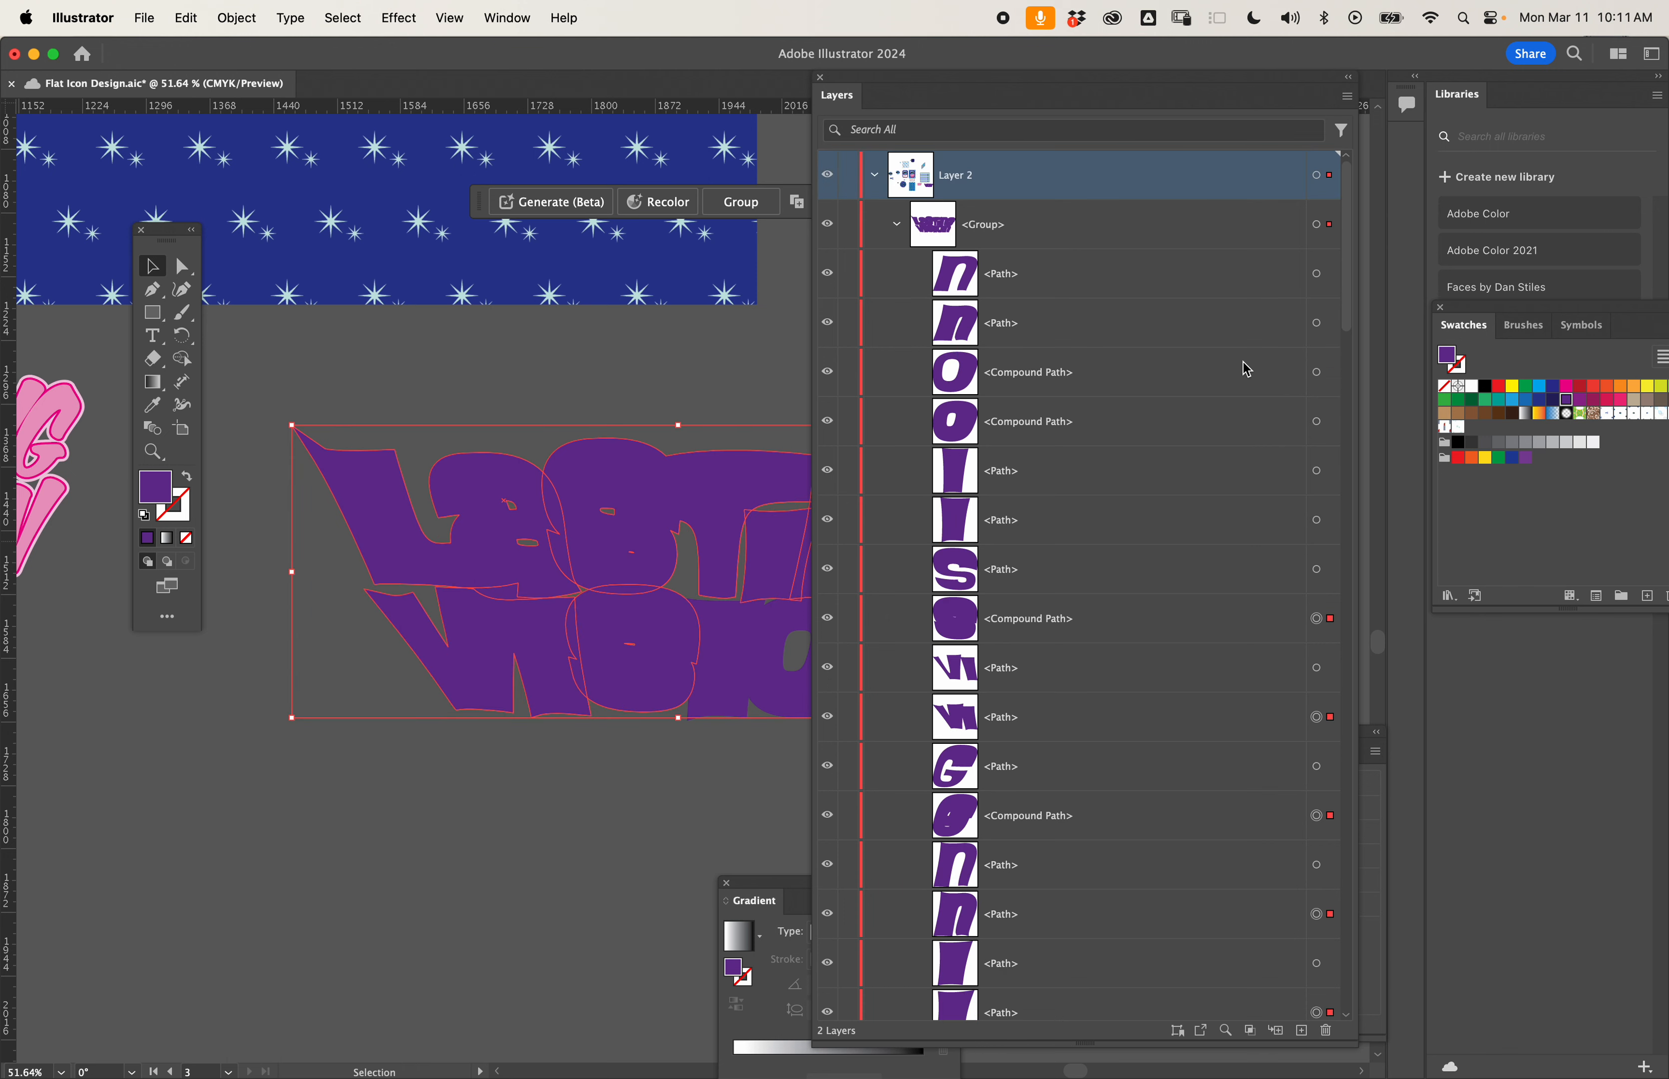
key("a")
left_click(1317, 520, "shift")
left_click(1317, 421, "shift")
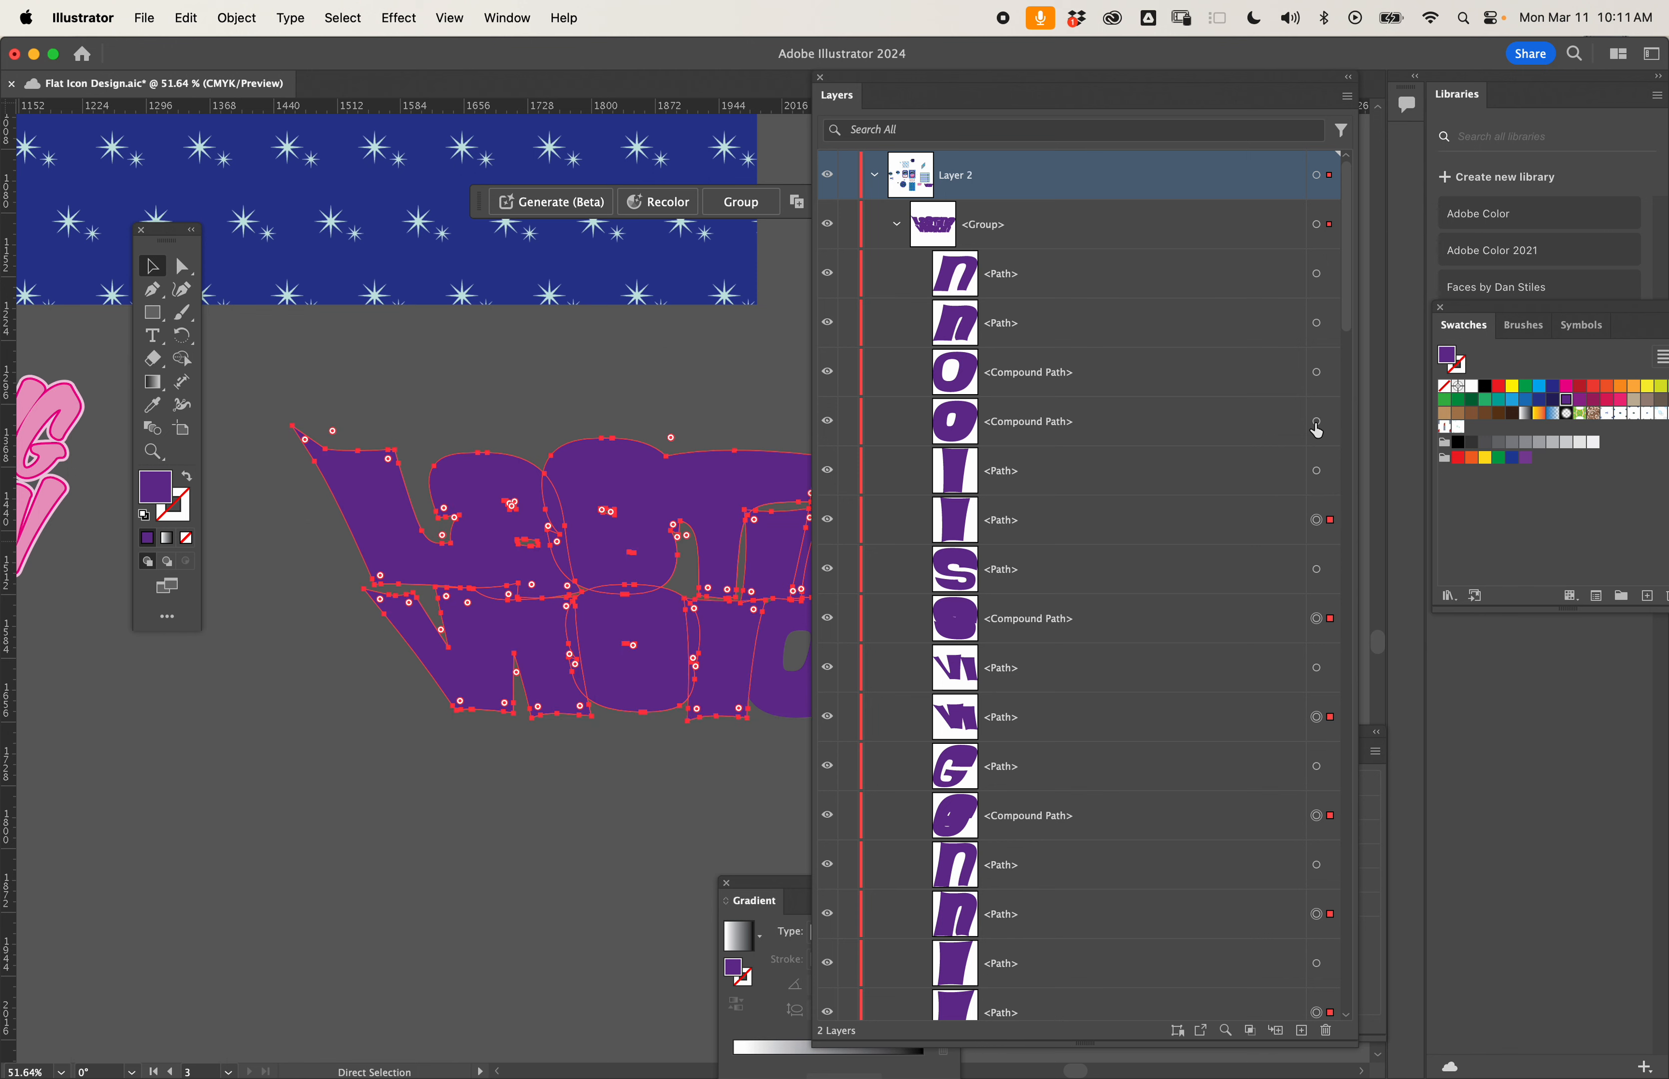
left_click(1317, 323, "shift")
key("v")
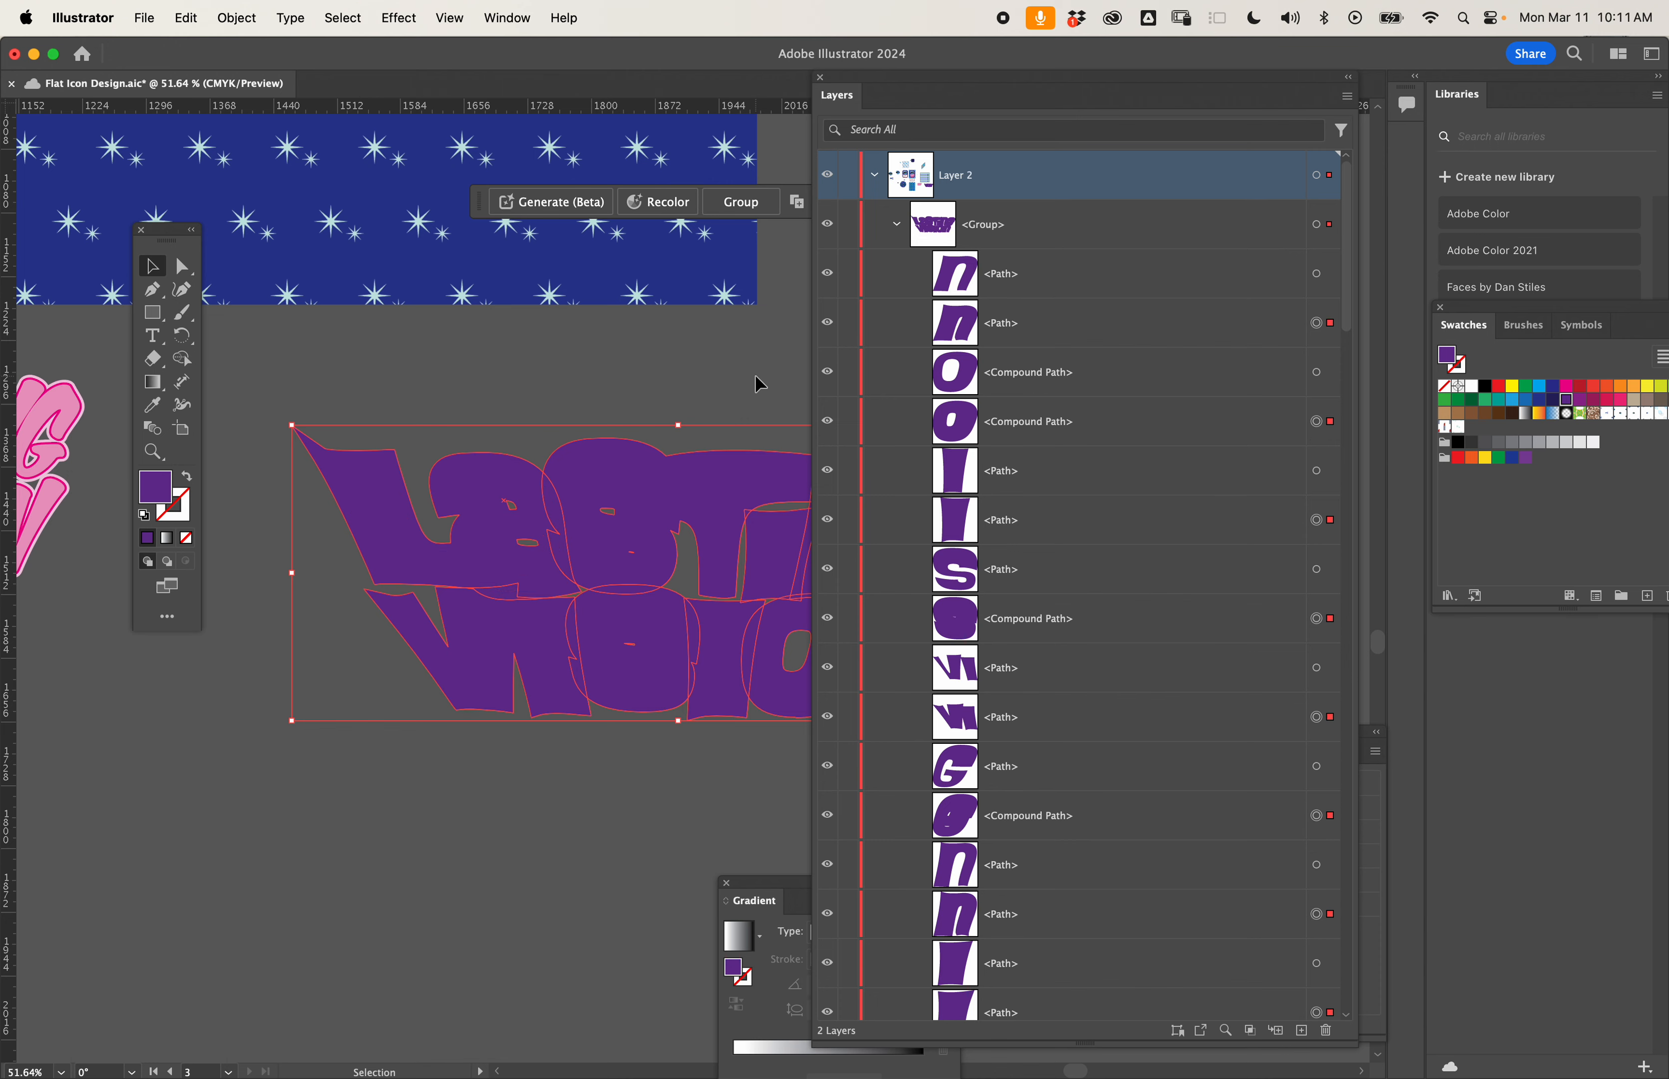
- Move the Layers list clear of the lettering and unite the selected offset shapes into a single shape
left_click_drag(913, 77, 948, 116)
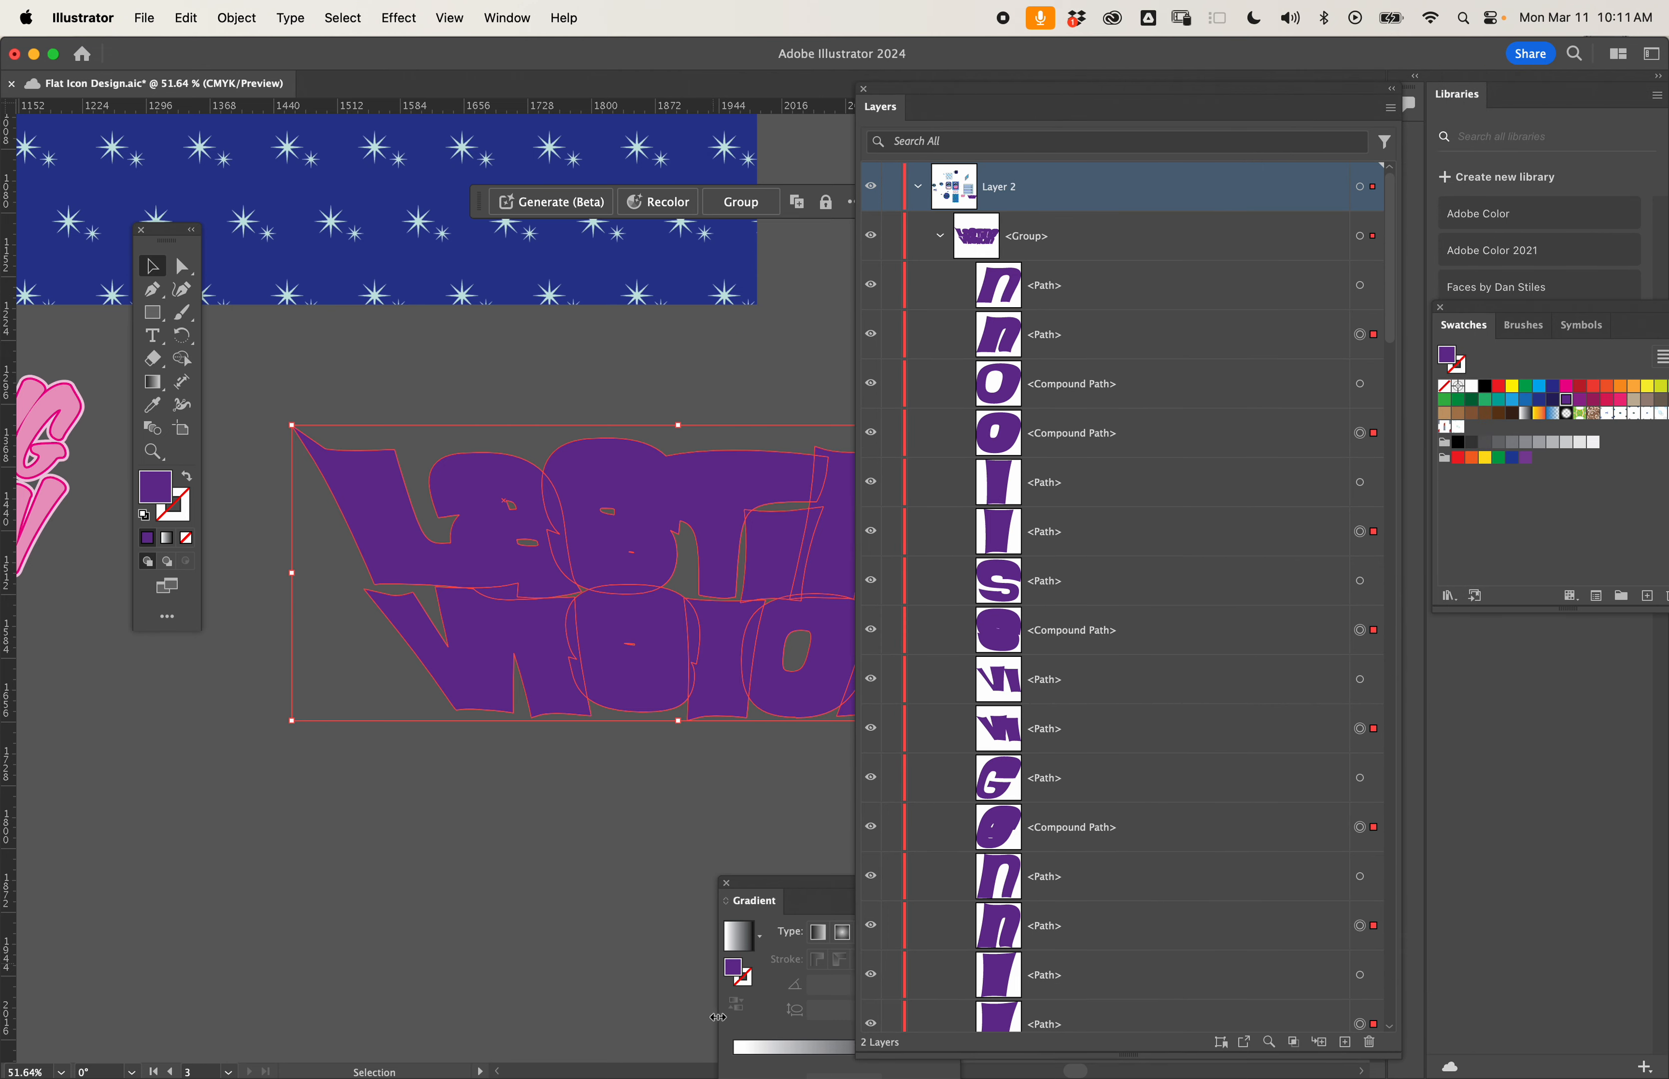
scroll(652, 306, "right", 6)
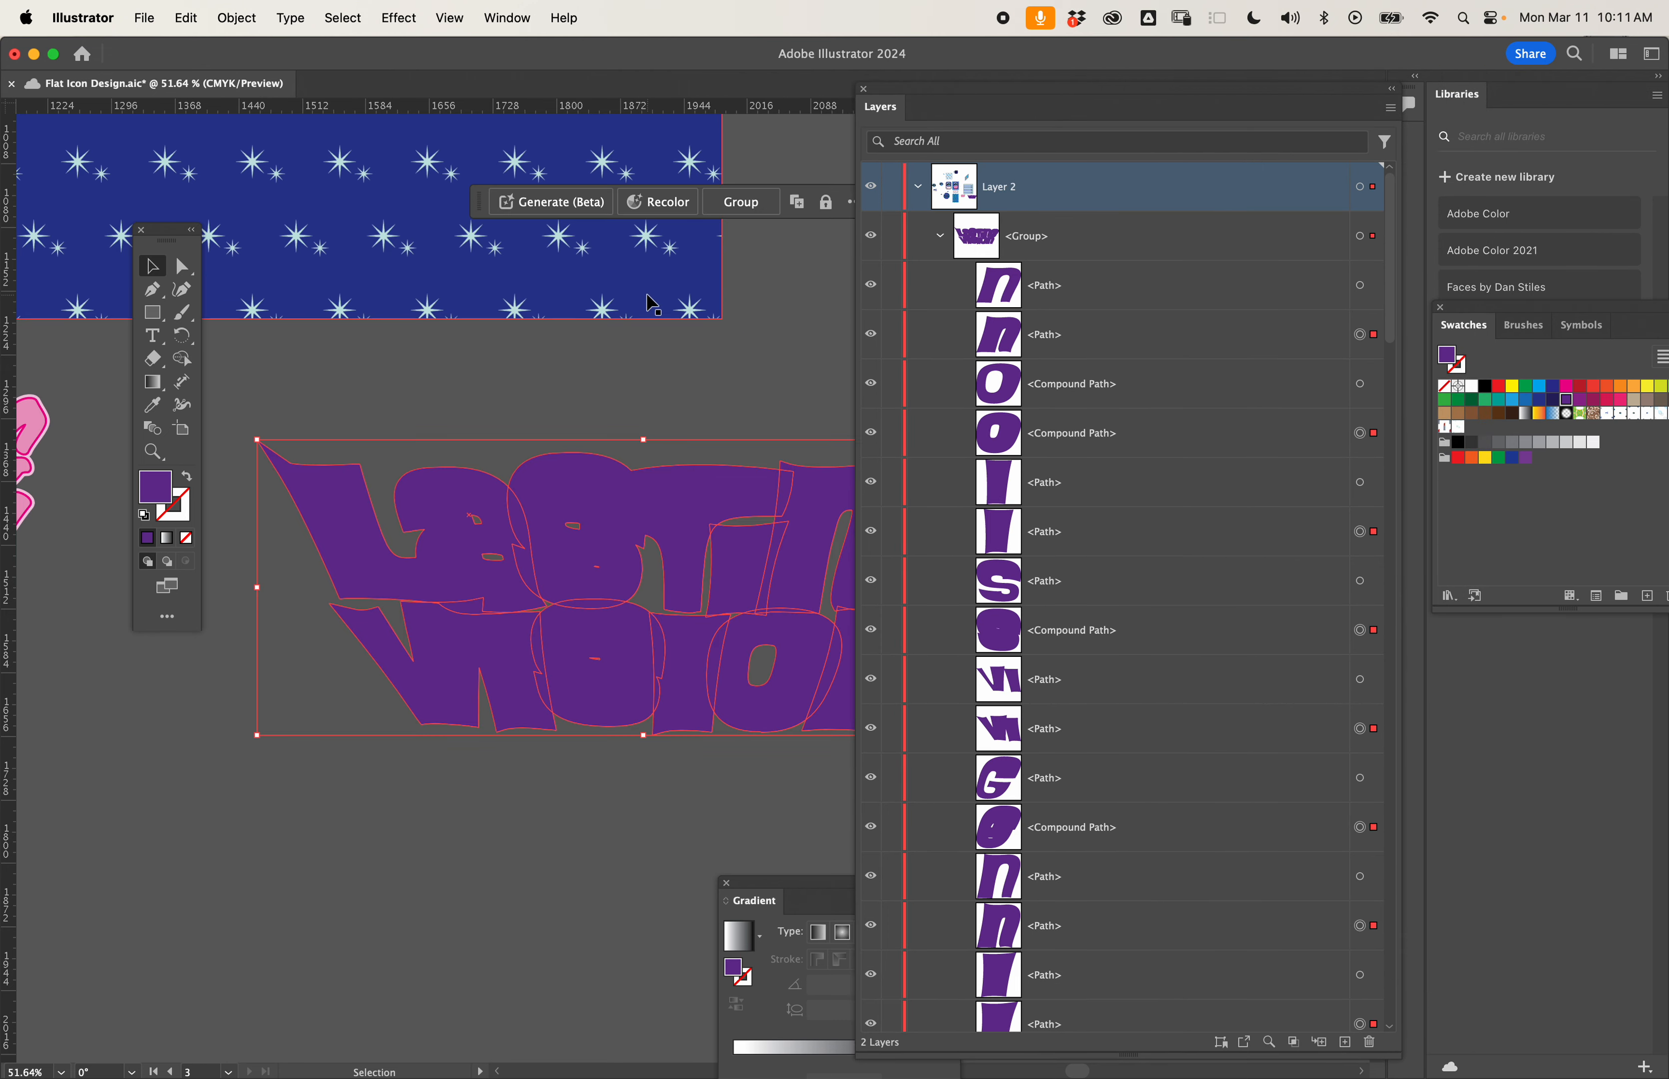
scroll(653, 305, "down", 3)
scroll(653, 305, "left", 2)
scroll(652, 306, "down", 1)
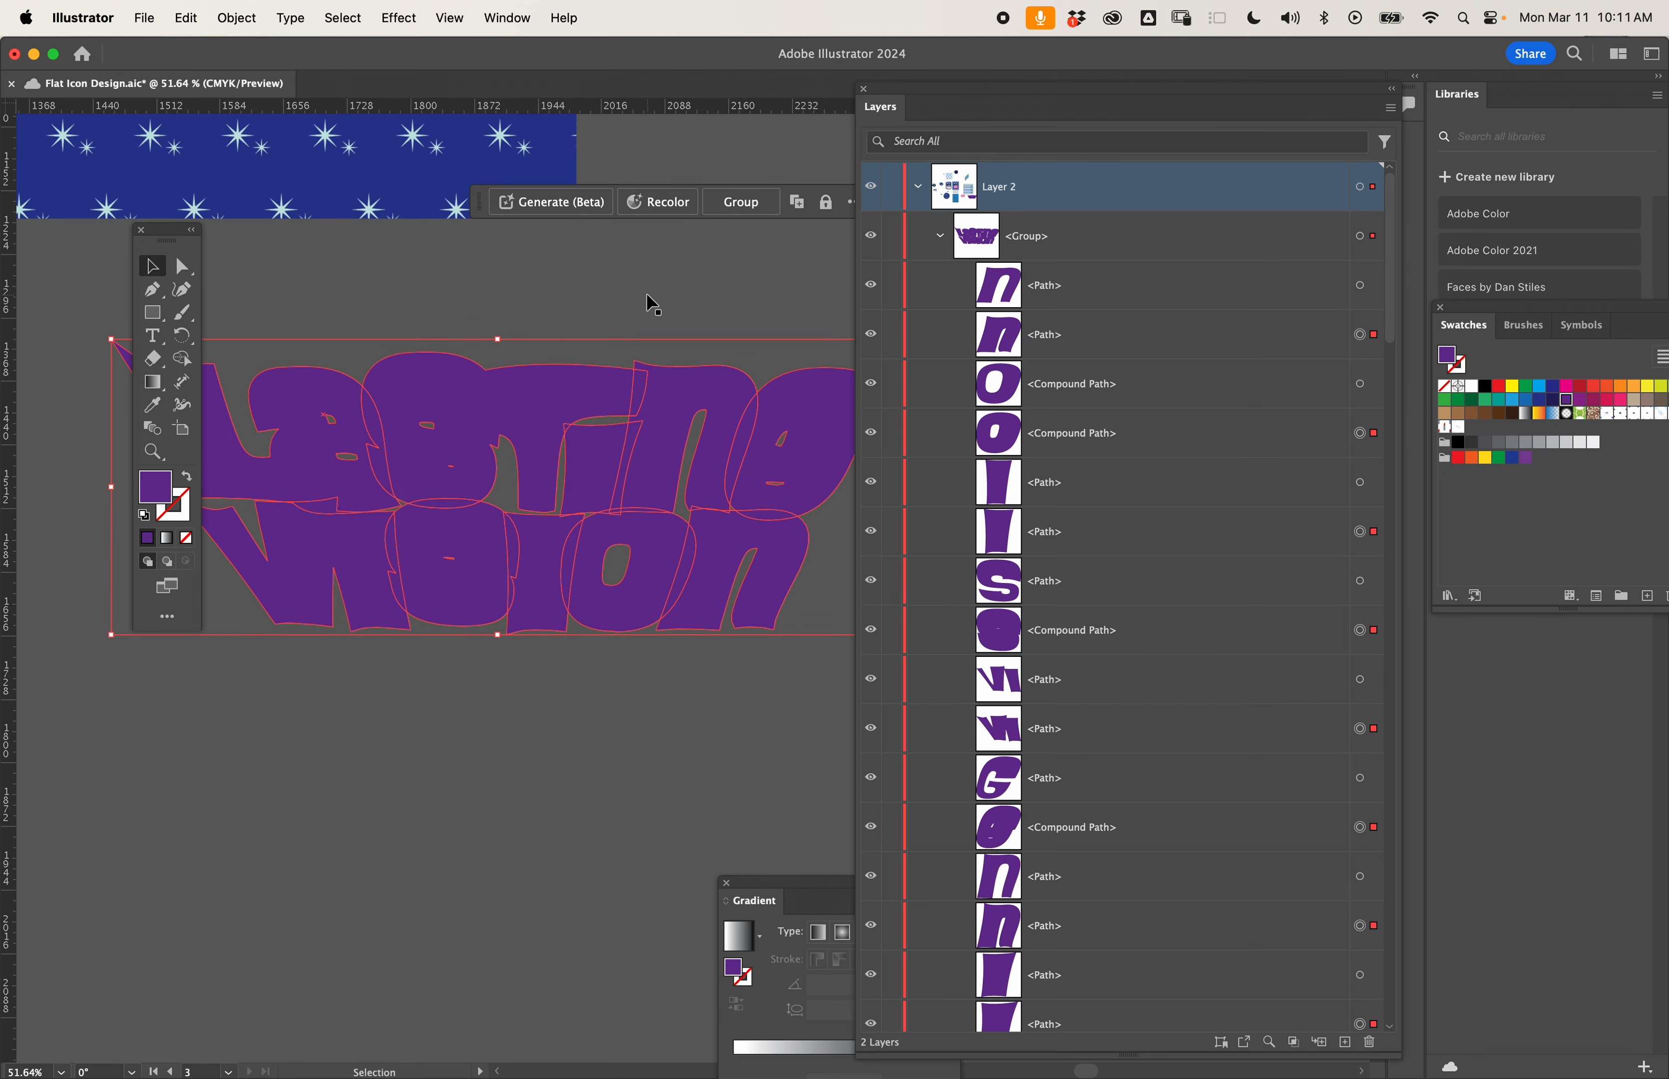
left_click_drag(885, 89, 1285, 376)
left_click(1146, 301)
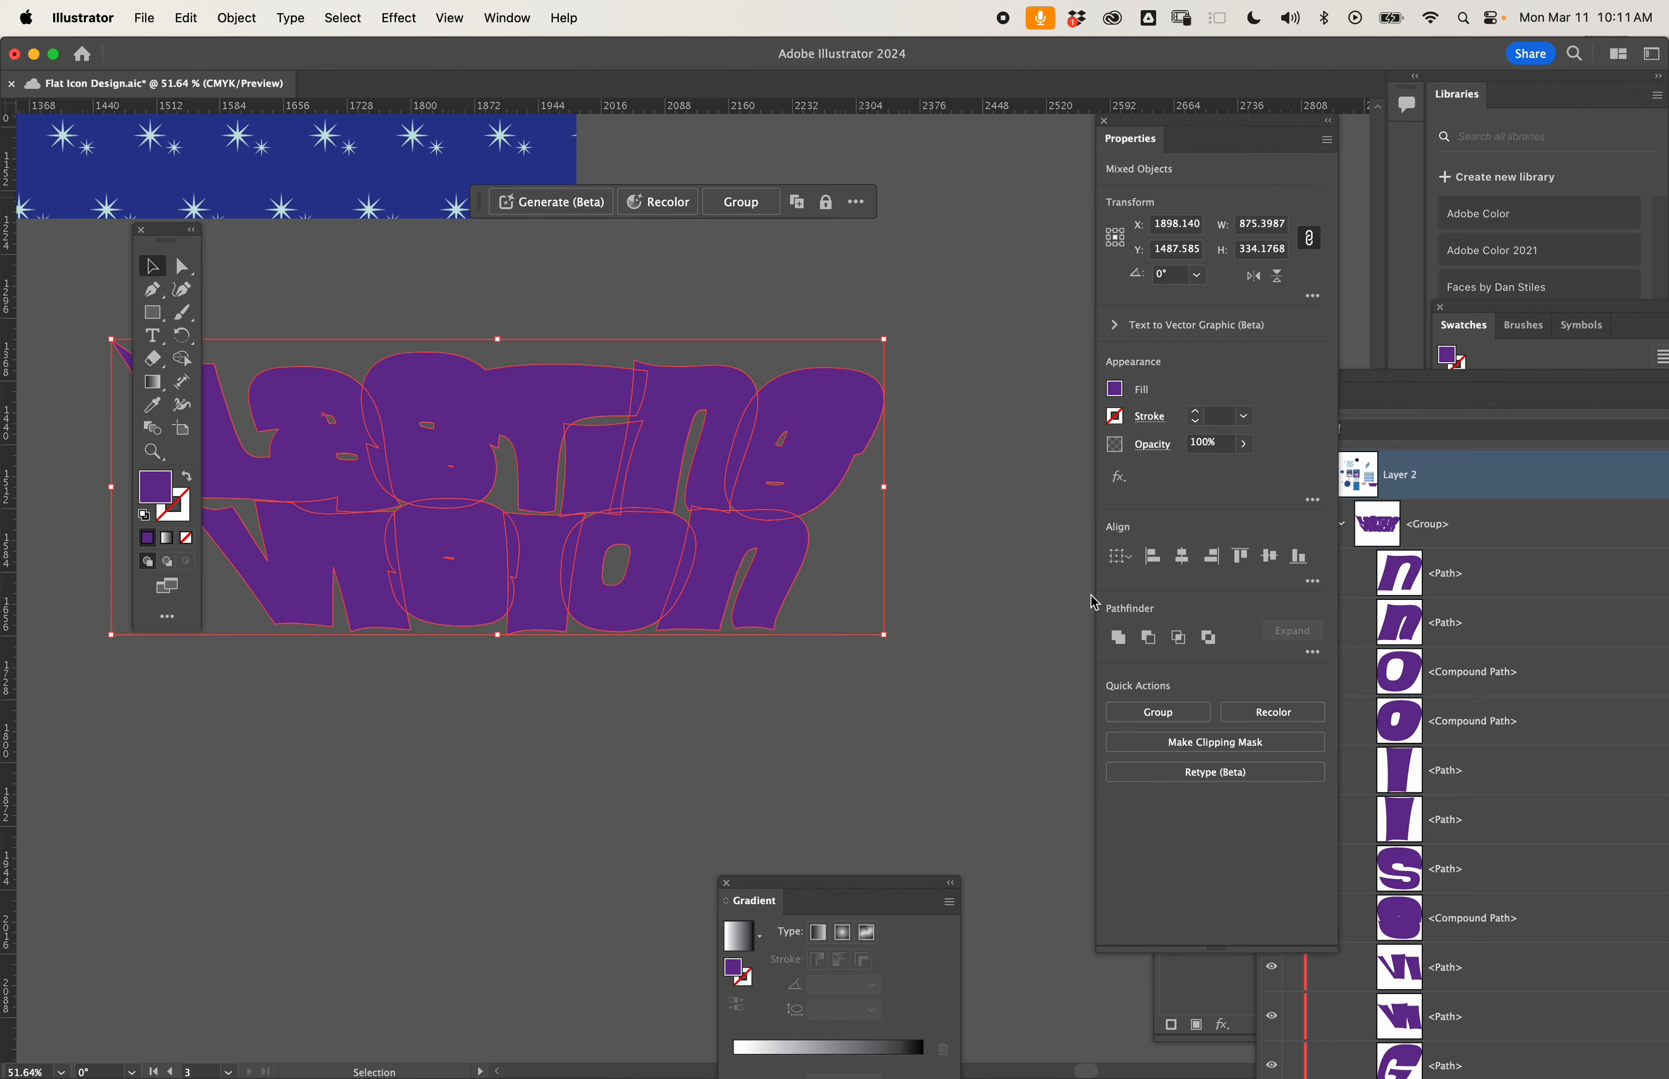
left_click(1118, 637)
scroll(868, 600, "left", 2)
scroll(868, 600, "up", 1)
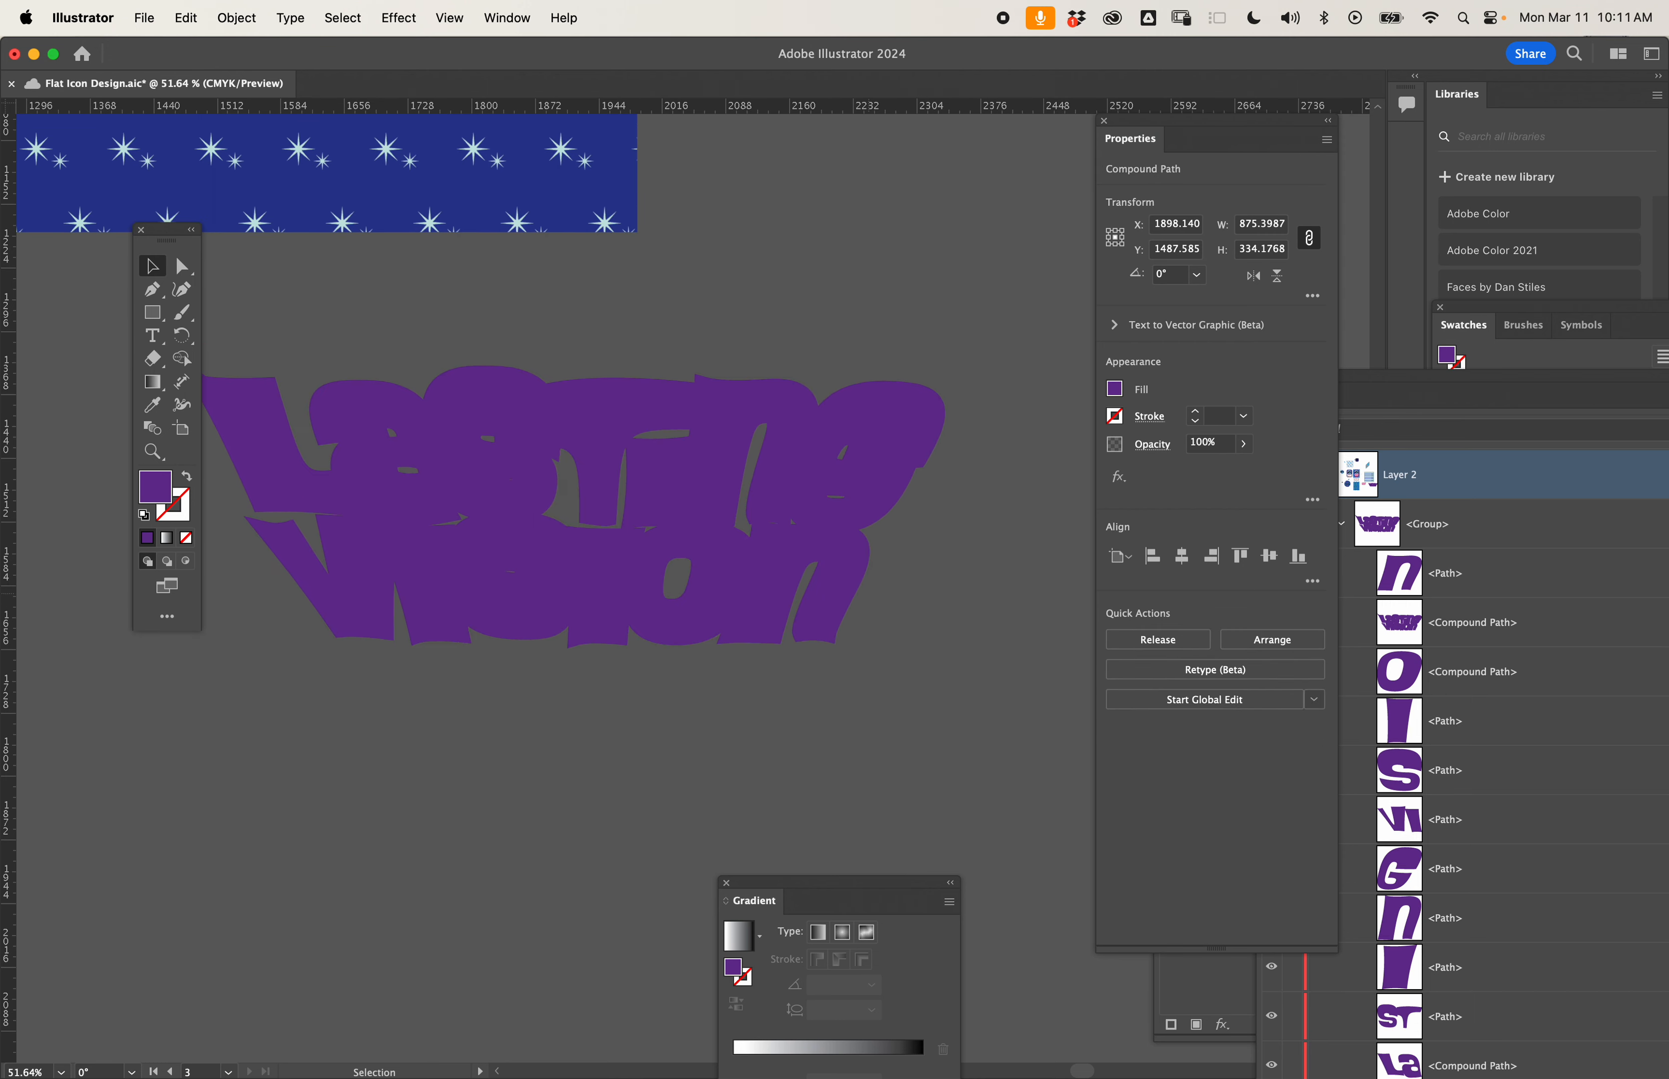